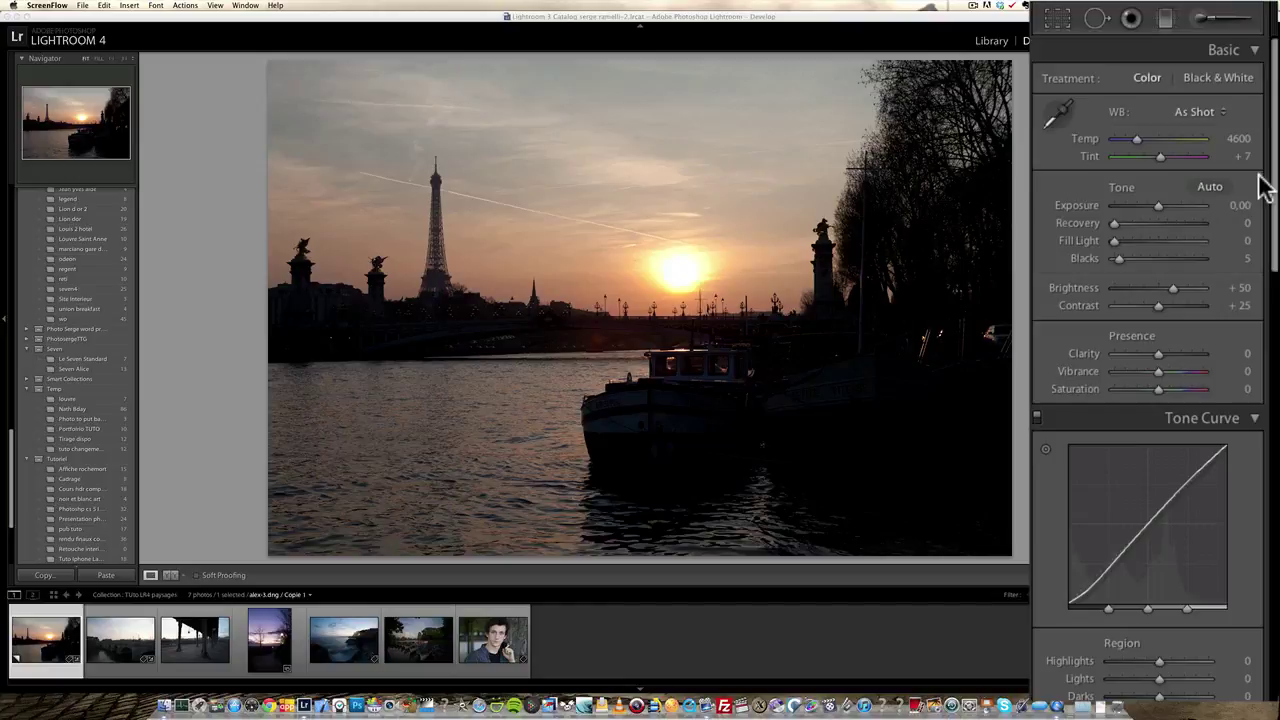
- Use the process-version warning icon under the histogram to bring up the Update Process Version dialog
mouse_move(1275, 175)
left_mouse_down()
mouse_move(1271, 194)
mouse_move(1271, 163)
left_mouse_up()
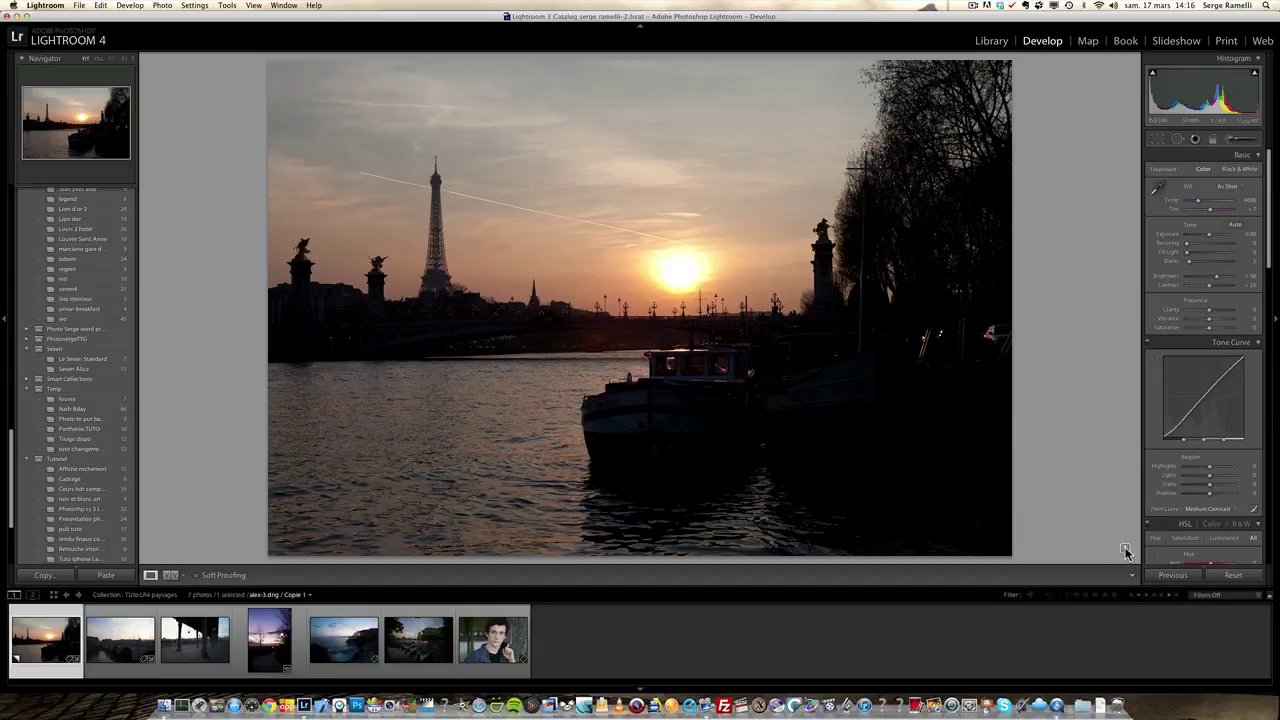
left_click(1126, 552)
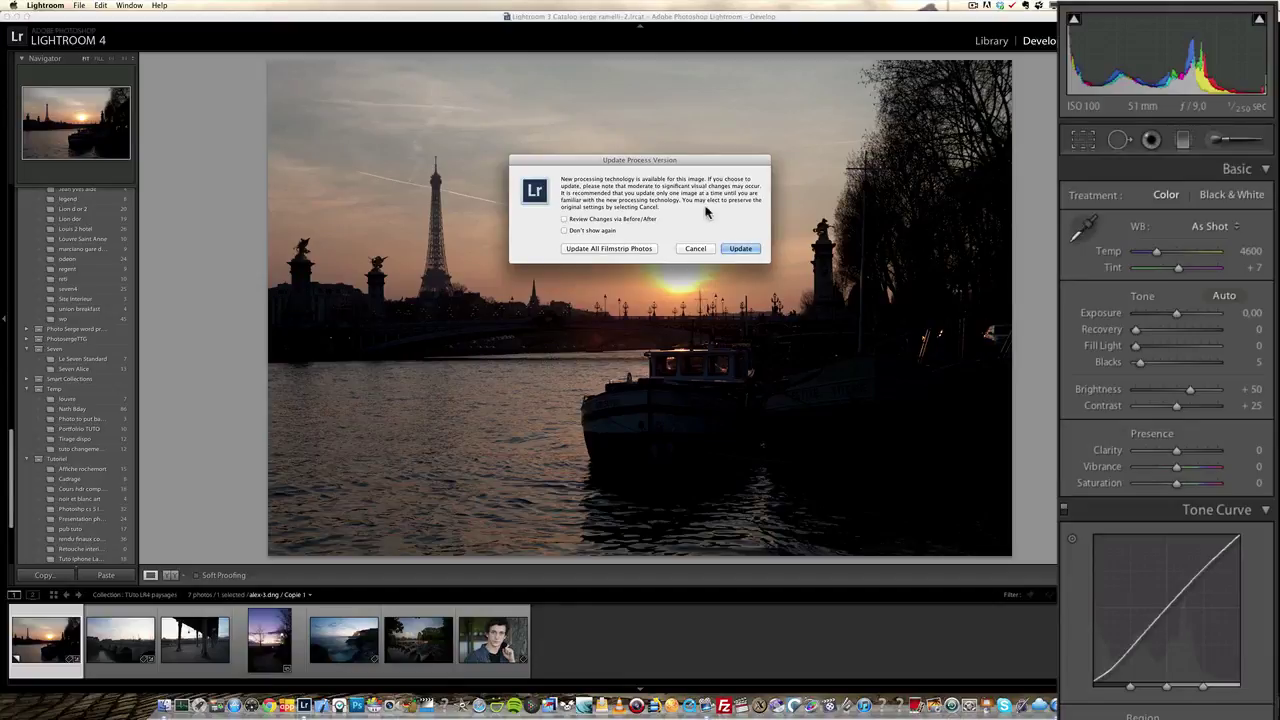
- Confirm Update so the sunset photo gets the new Highlights, Shadows and Whites controls
left_click(745, 248)
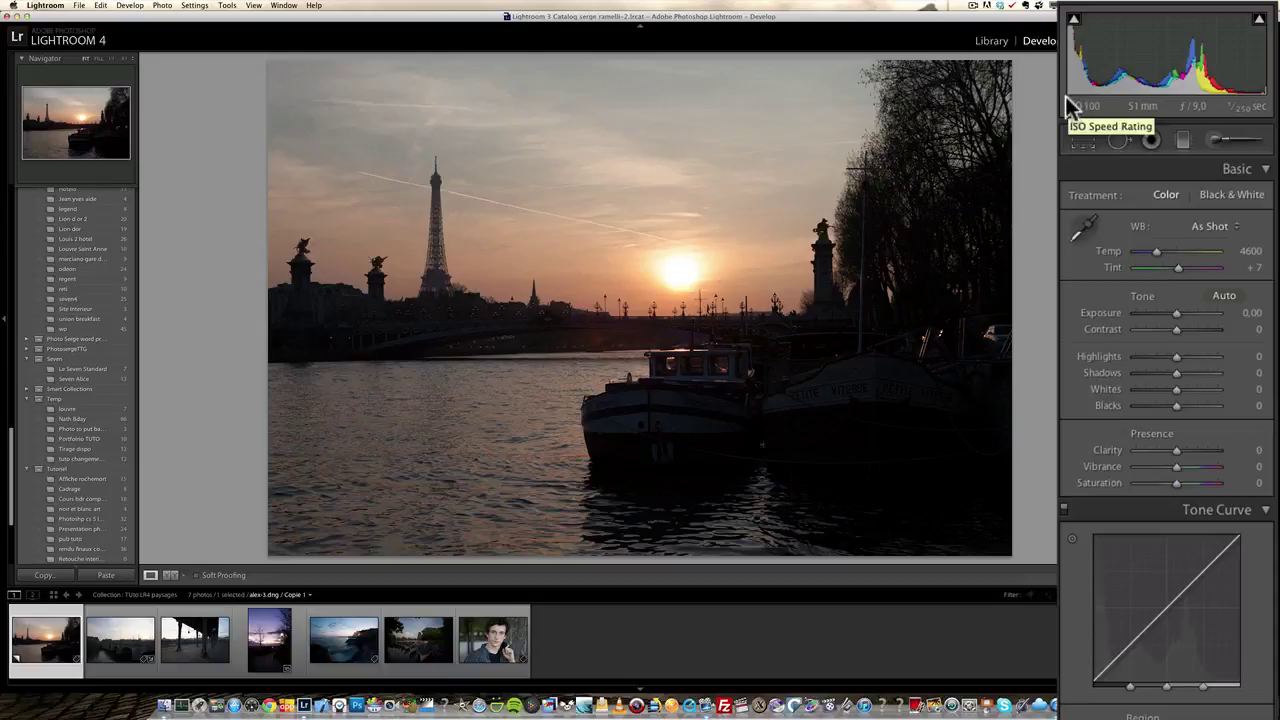
- Turn on the shadow-clipping warning, marking the dark river and boat hull in blue
left_click(1073, 18)
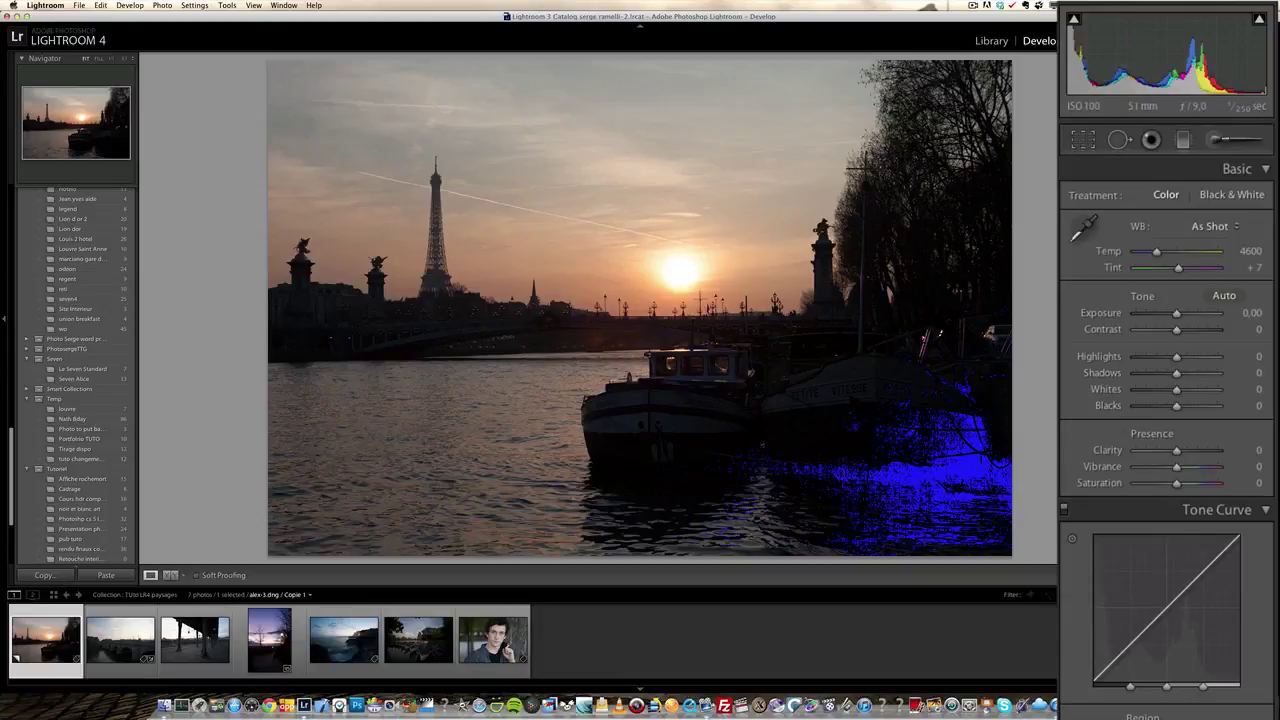
- Toggle the histogram's shadow-clipping triangle off, clearing the blue overlay from the photo
left_click(1076, 22)
left_click(1075, 22)
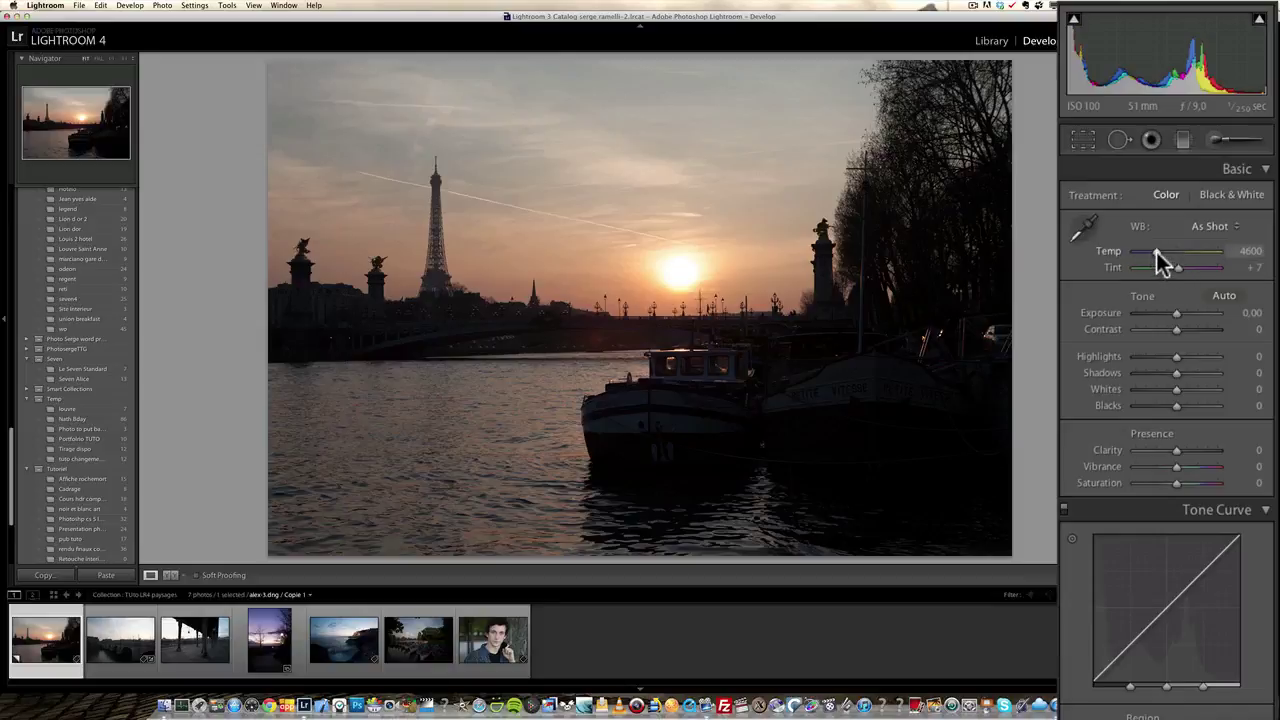
- Try Temp 13028 and 3111 and the Daylight, Cloudy and Shade presets, settling on Tungsten (2850)
left_click_drag(1157, 252, 1203, 258)
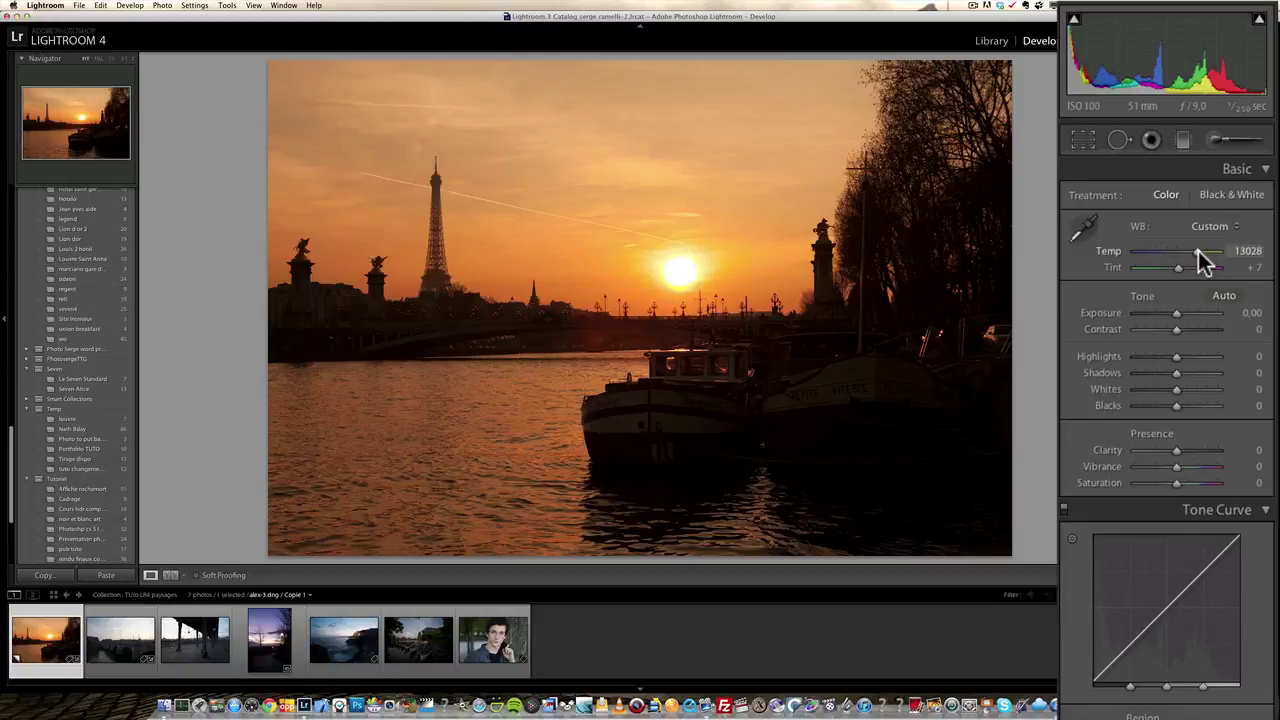
left_click_drag(1196, 251, 1144, 252)
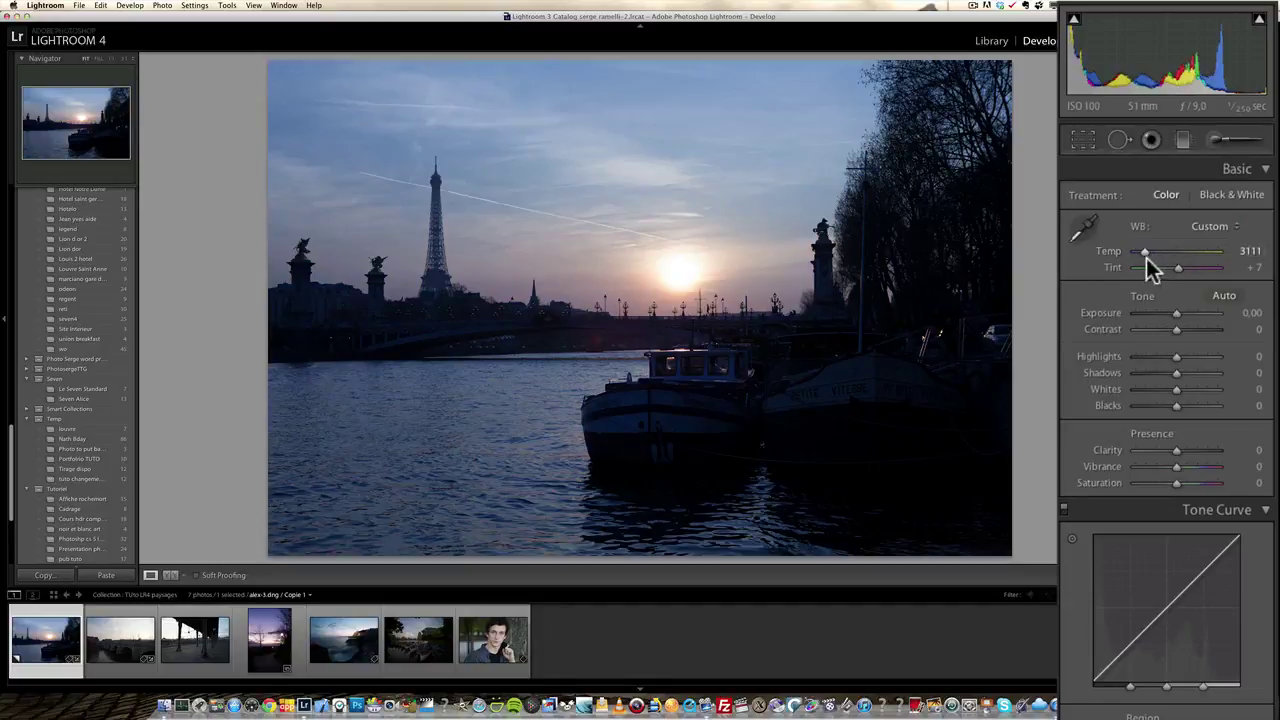
left_click(1219, 225)
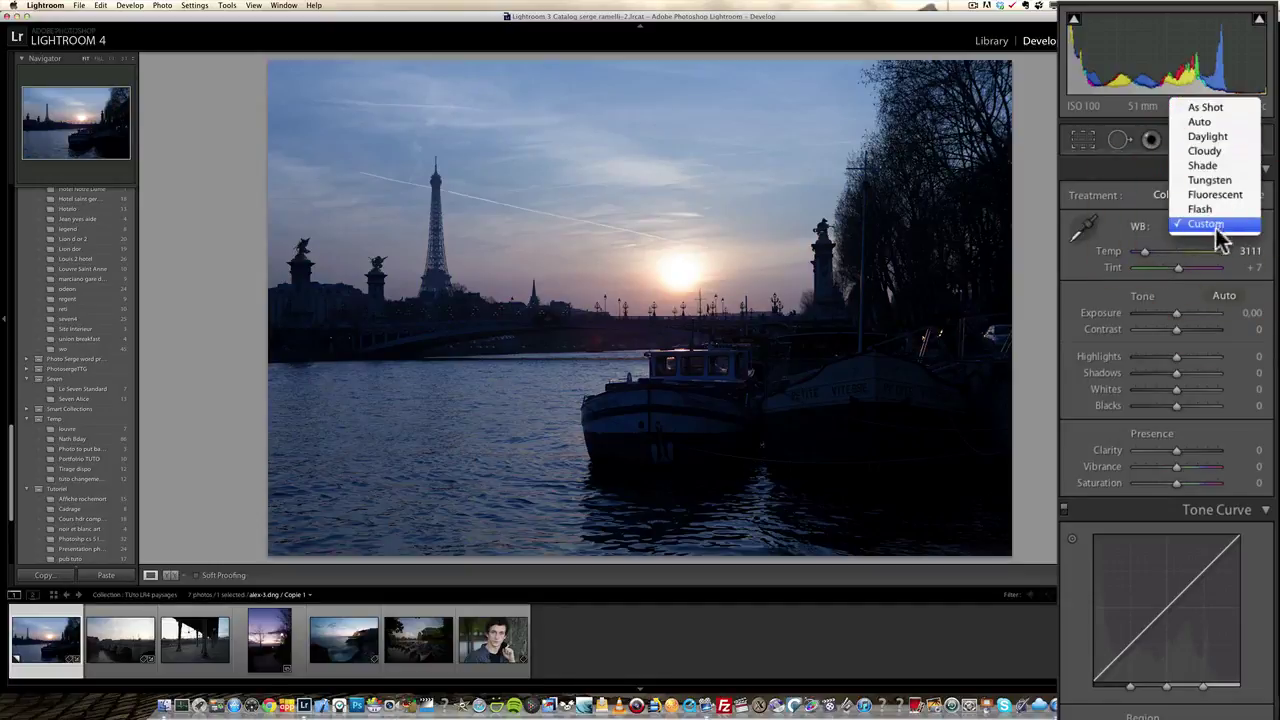
left_click(1216, 136)
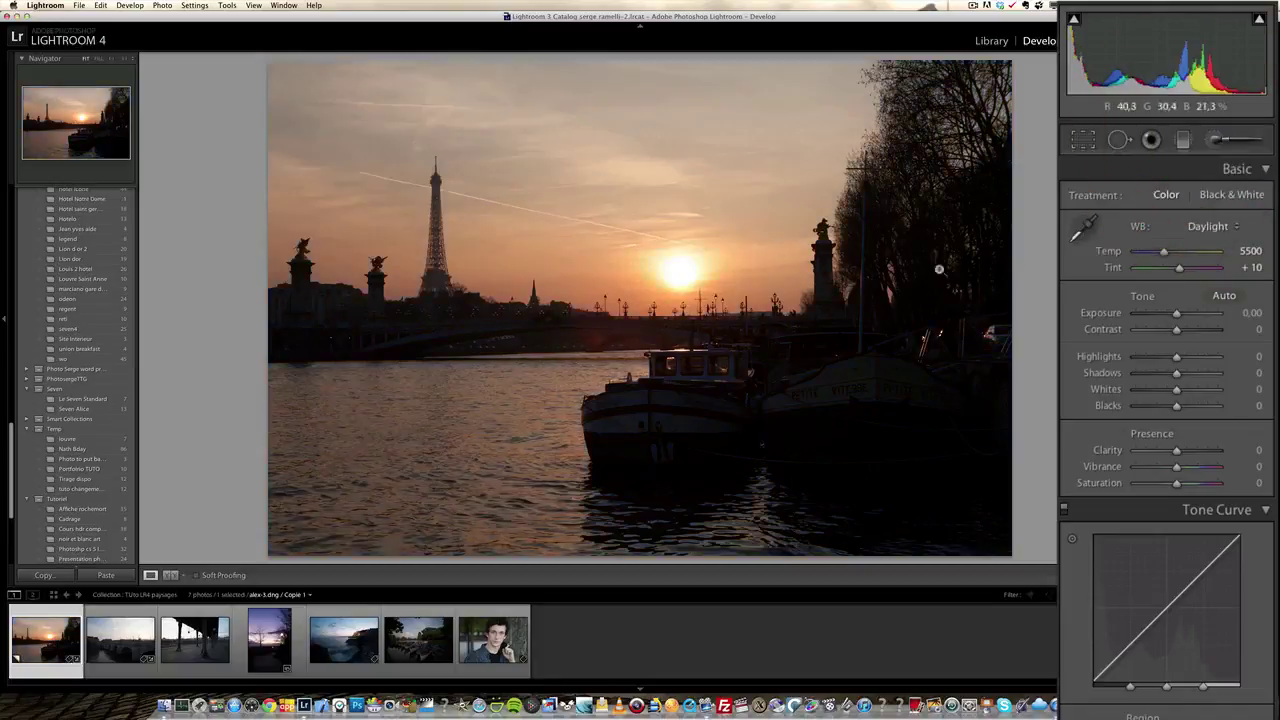
left_click(1217, 228)
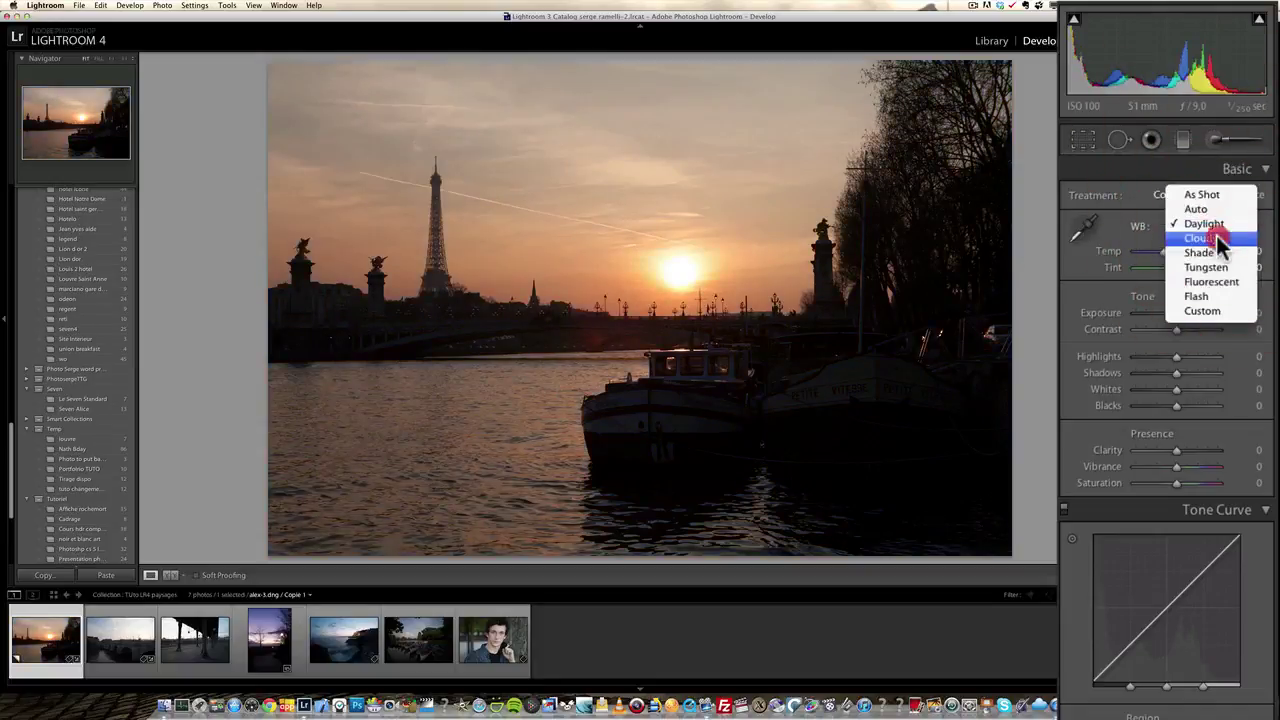
left_click(1216, 238)
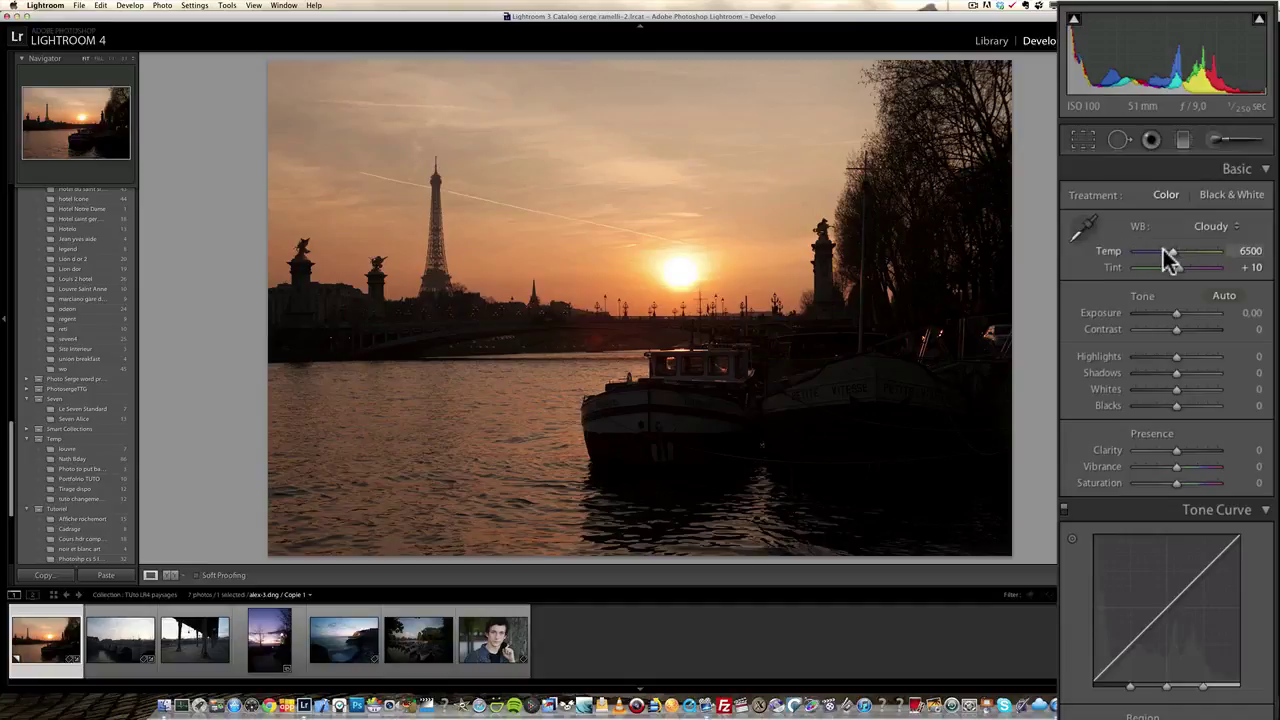
left_click(1224, 232)
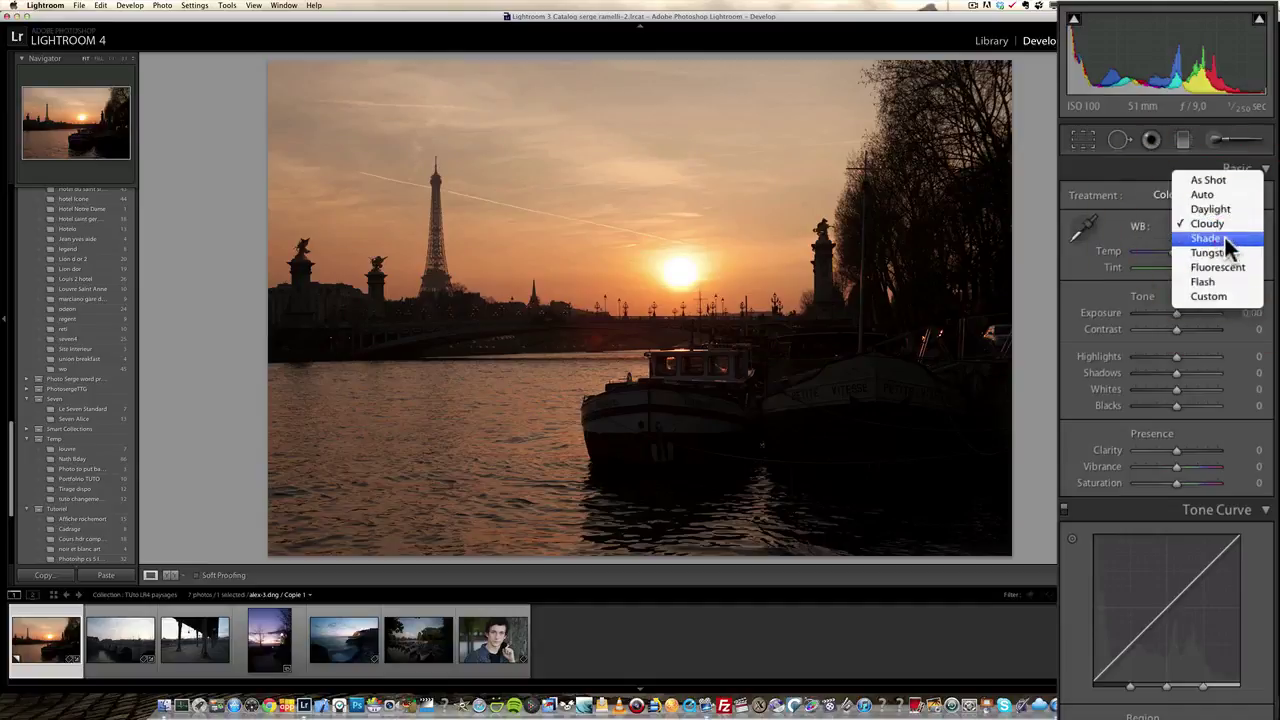
left_click(1226, 242)
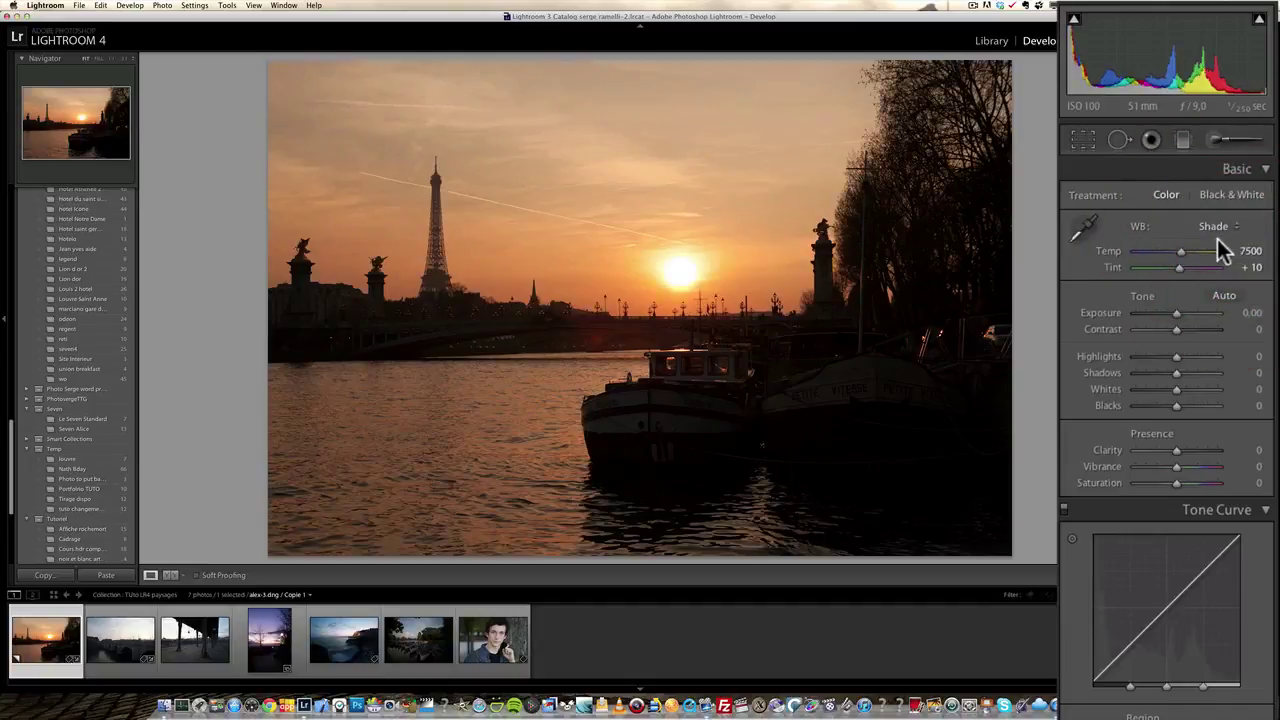
left_click(1224, 237)
left_click(1231, 241)
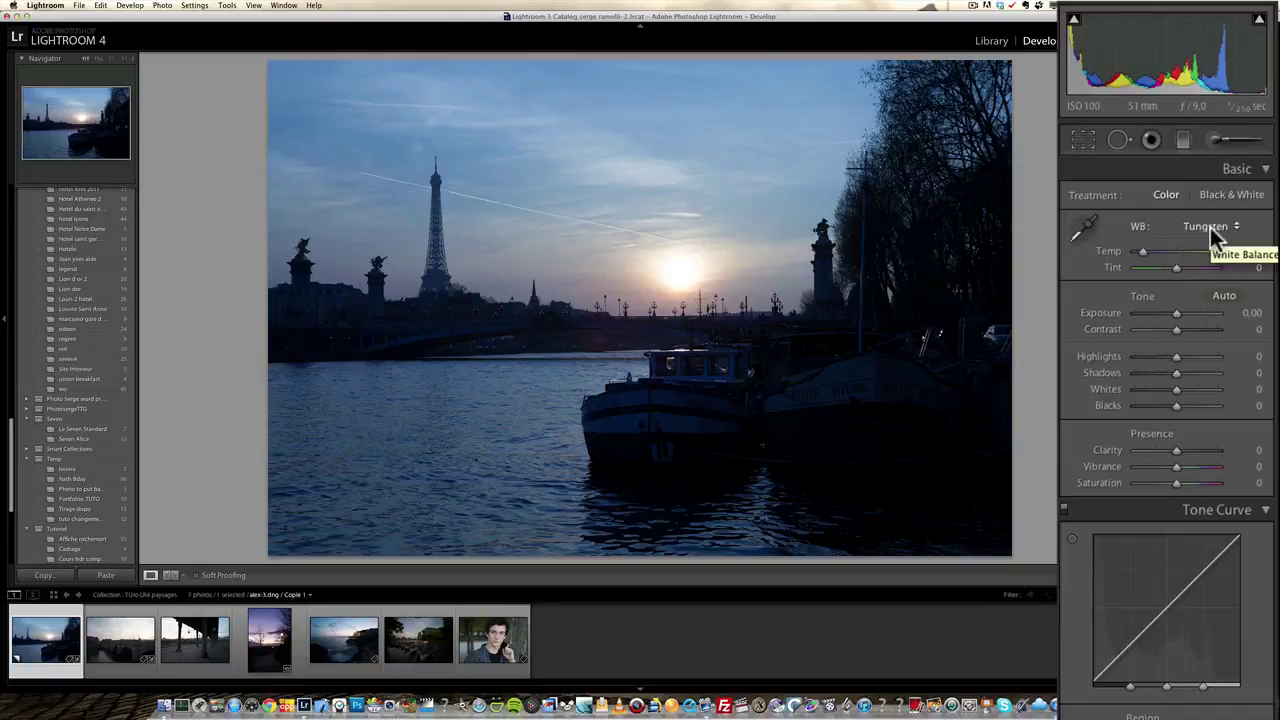
left_click(1210, 227)
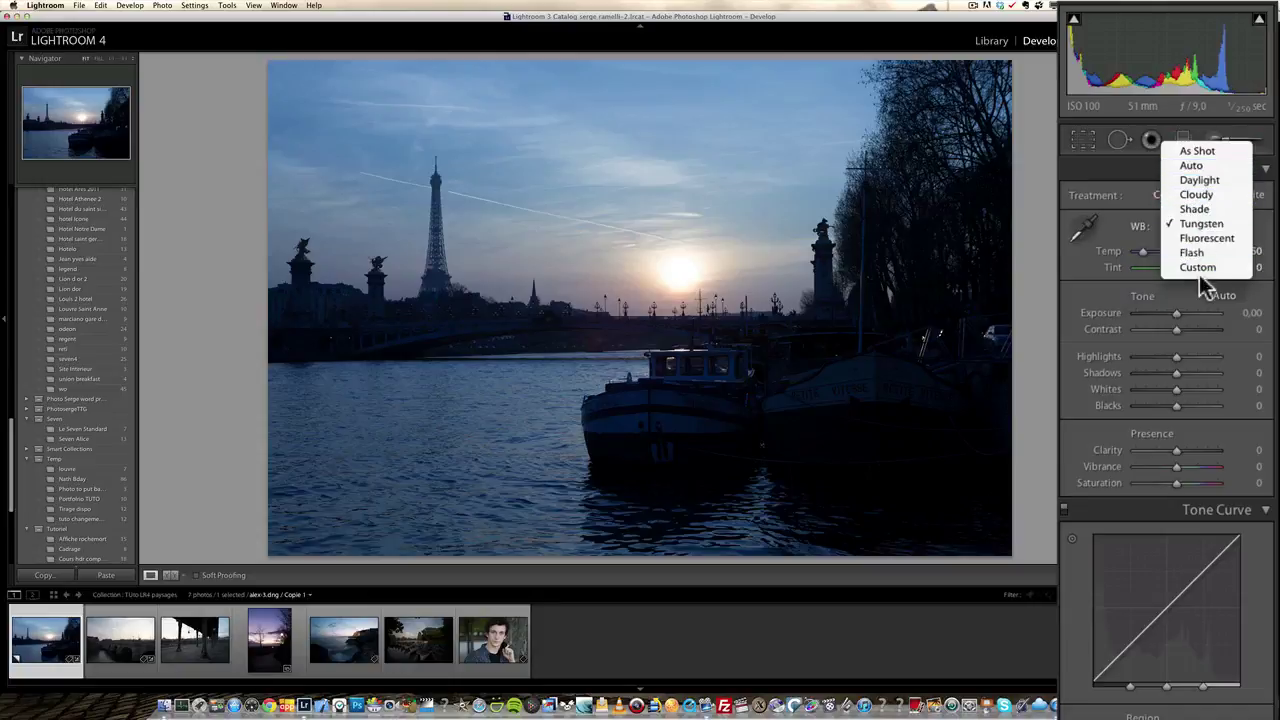
left_click(1118, 250)
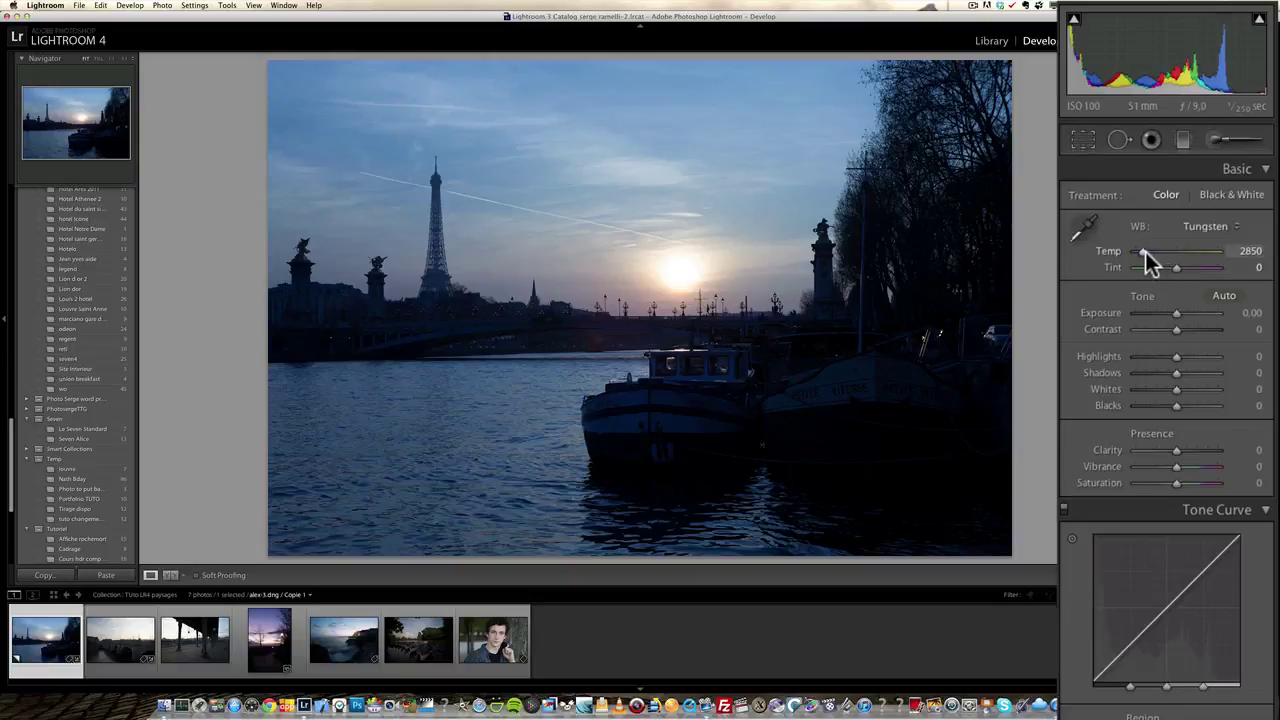
- Raise the white balance temperature from 2850 through 6333 to a custom 6889
left_click_drag(1145, 252, 1173, 253)
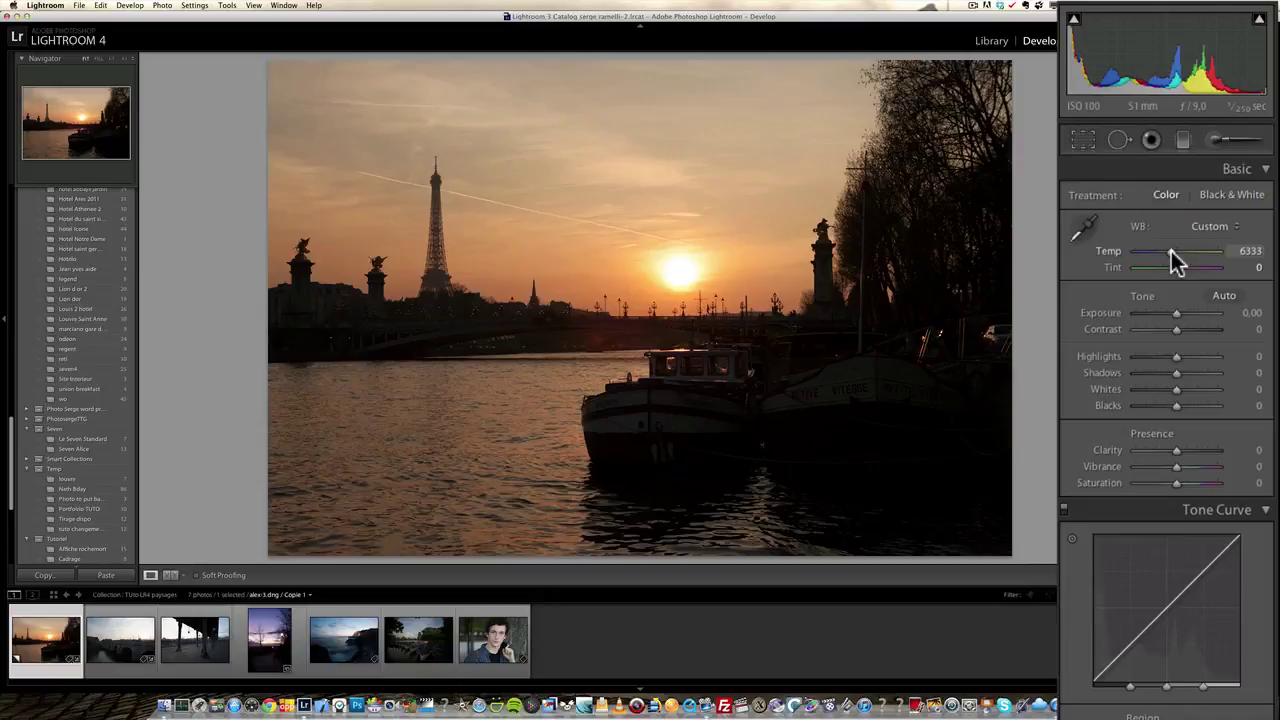
left_click_drag(1171, 251, 1175, 250)
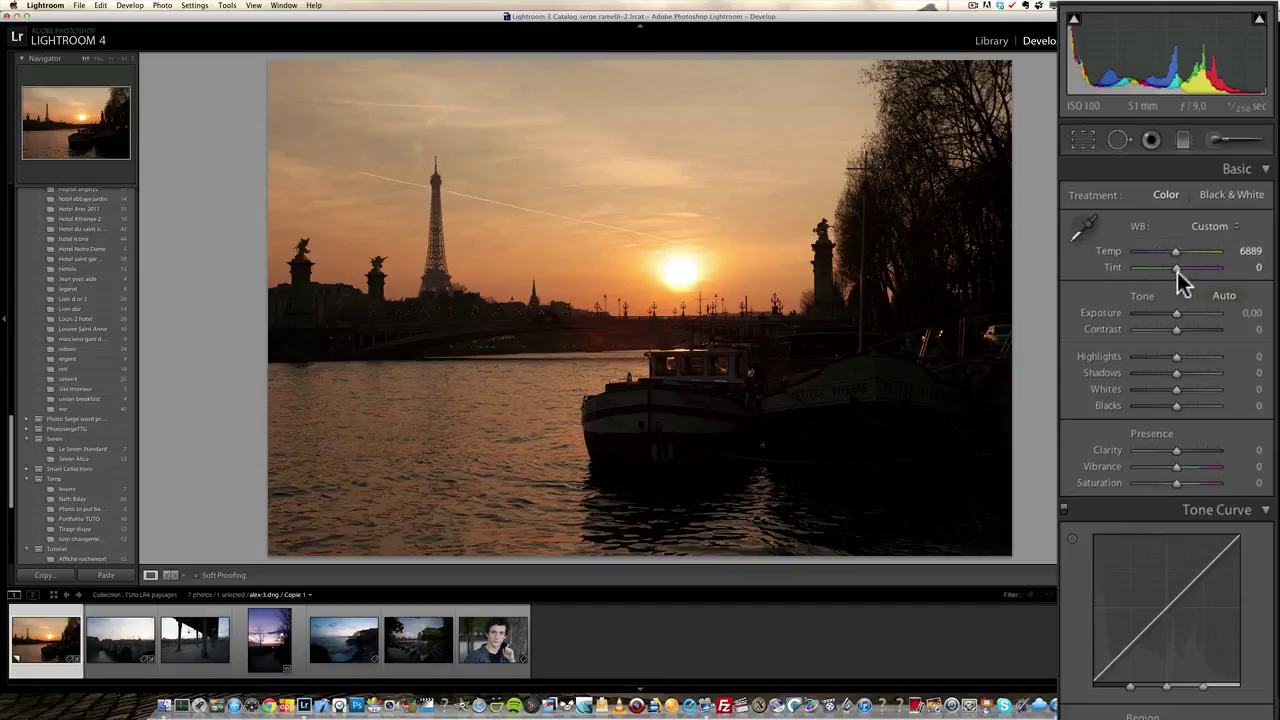
- Push Tint up to +93, then bring it back and settle at +23
mouse_move(1177, 272)
left_mouse_down()
mouse_move(1144, 270)
mouse_move(1201, 270)
left_mouse_up()
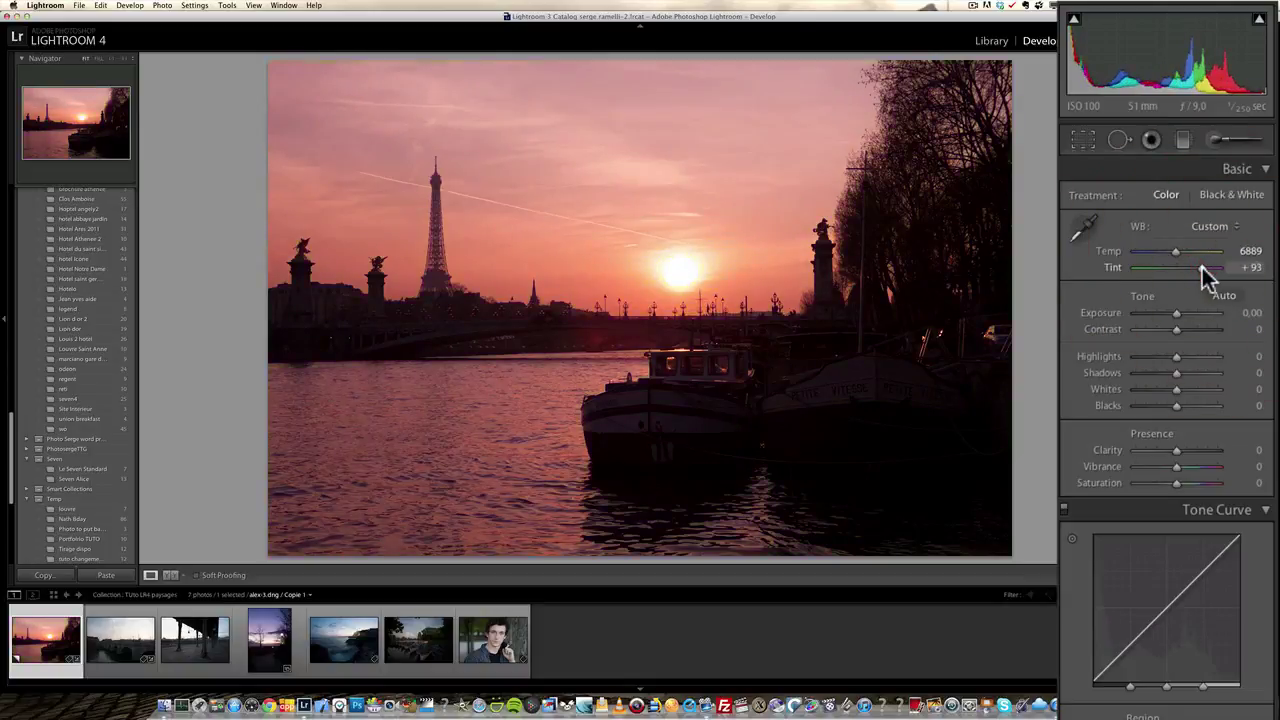
left_click_drag(1201, 268, 1183, 269)
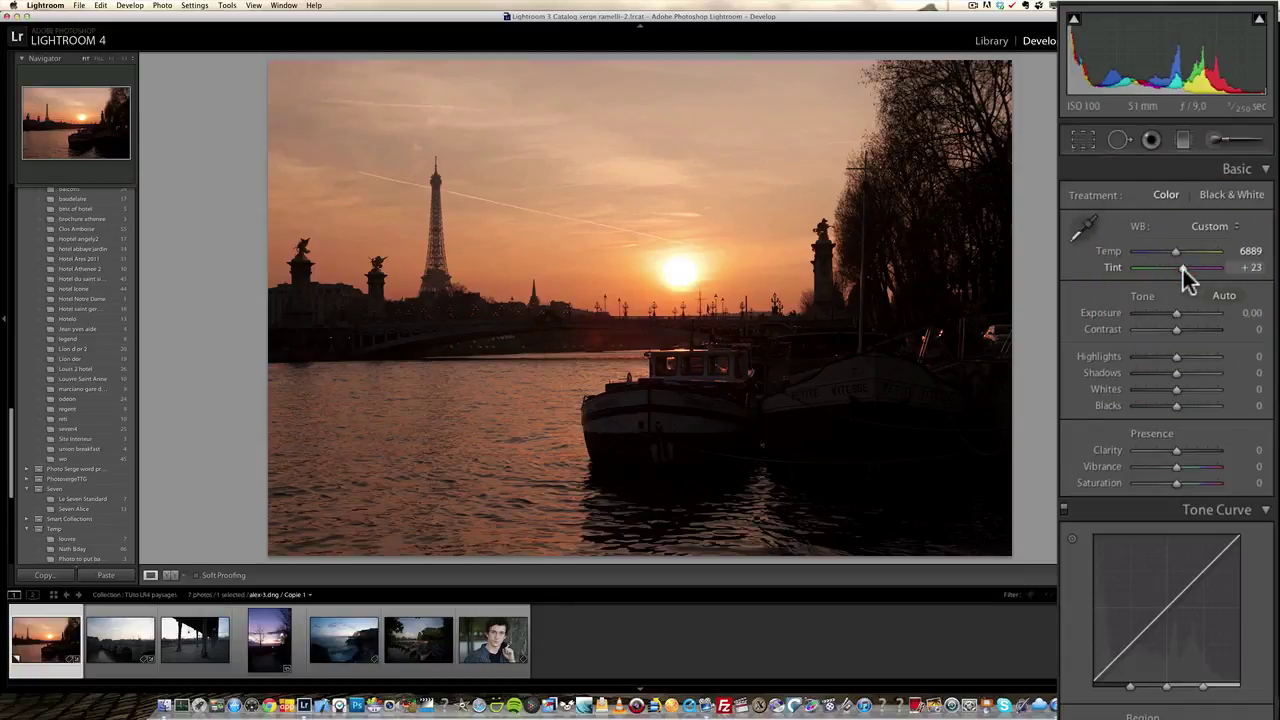
left_click_drag(1183, 269, 1183, 269)
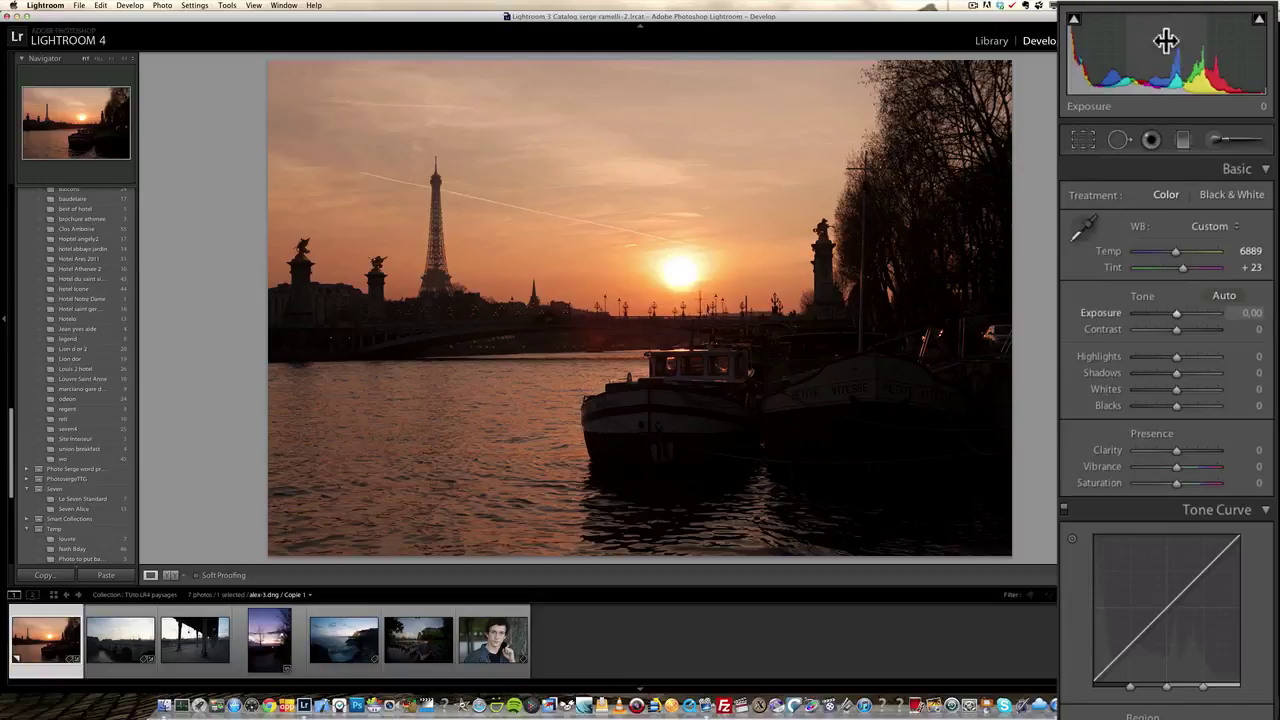
- Try Exposure at +2.45 and -2.65, then reset it to 0
left_click(1195, 312)
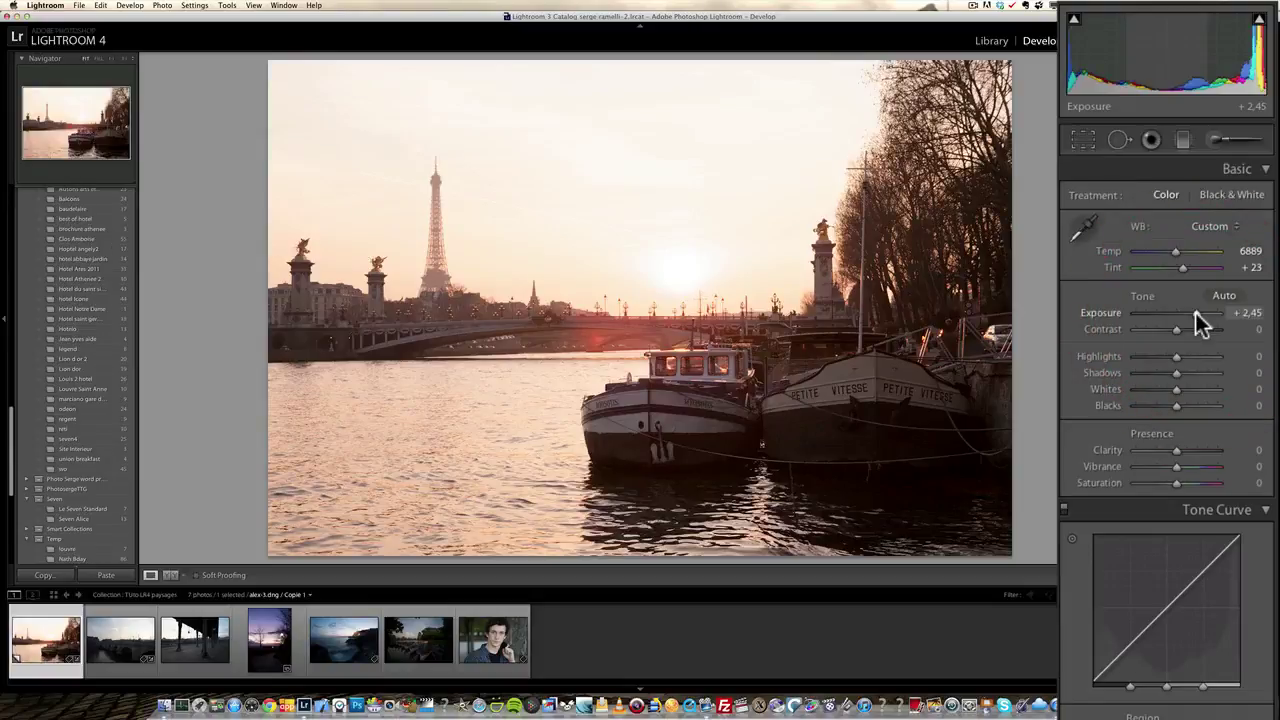
left_click(1154, 312)
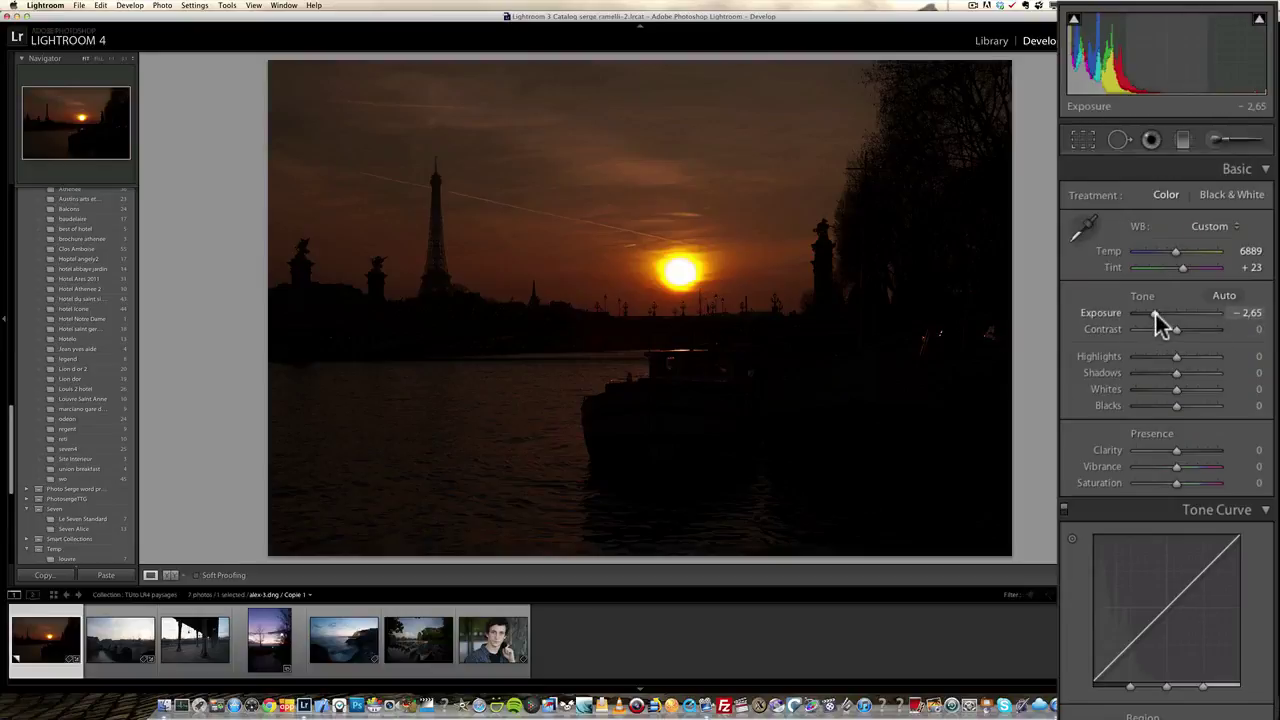
double_click(1155, 313)
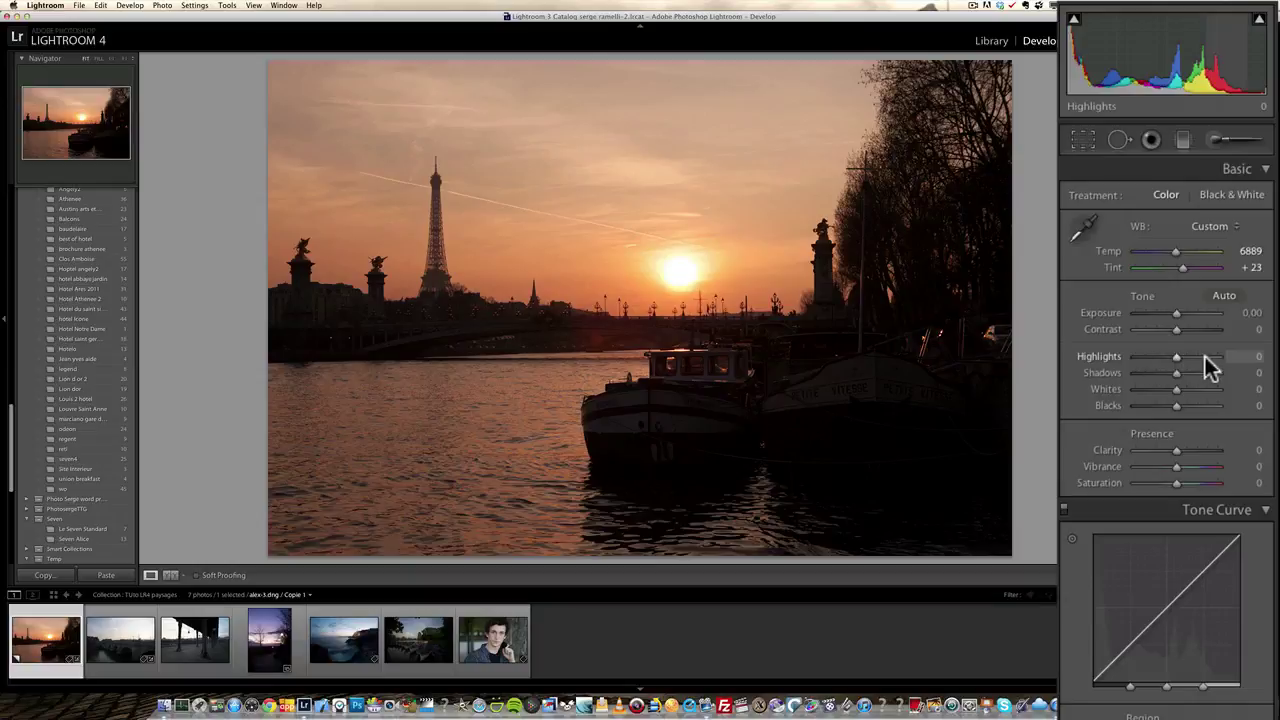
- Lower Highlights from 0 to -80, recovering detail in the sky around the sun
left_click_drag(1205, 356, 1160, 360)
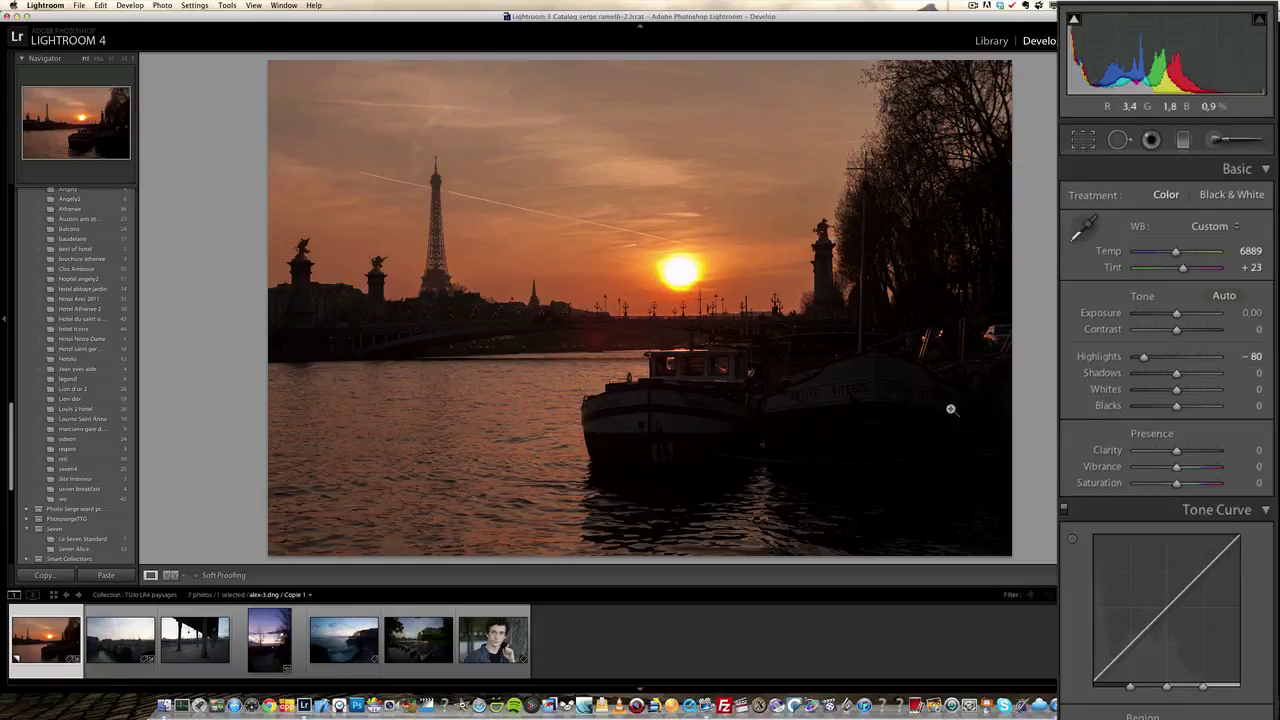
- Raise Shadows to +60, then push them further up to +98
left_click(1199, 374)
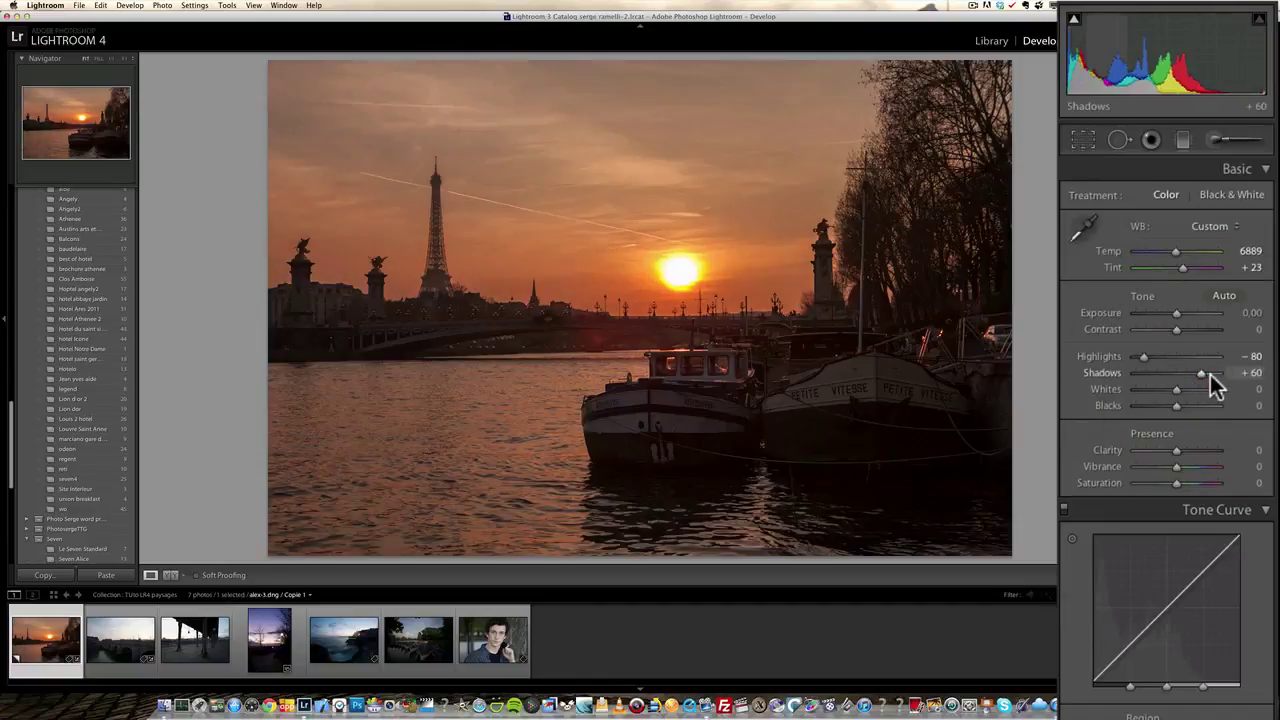
mouse_move(1200, 374)
left_mouse_down()
mouse_move(1225, 373)
mouse_move(1212, 375)
left_mouse_up()
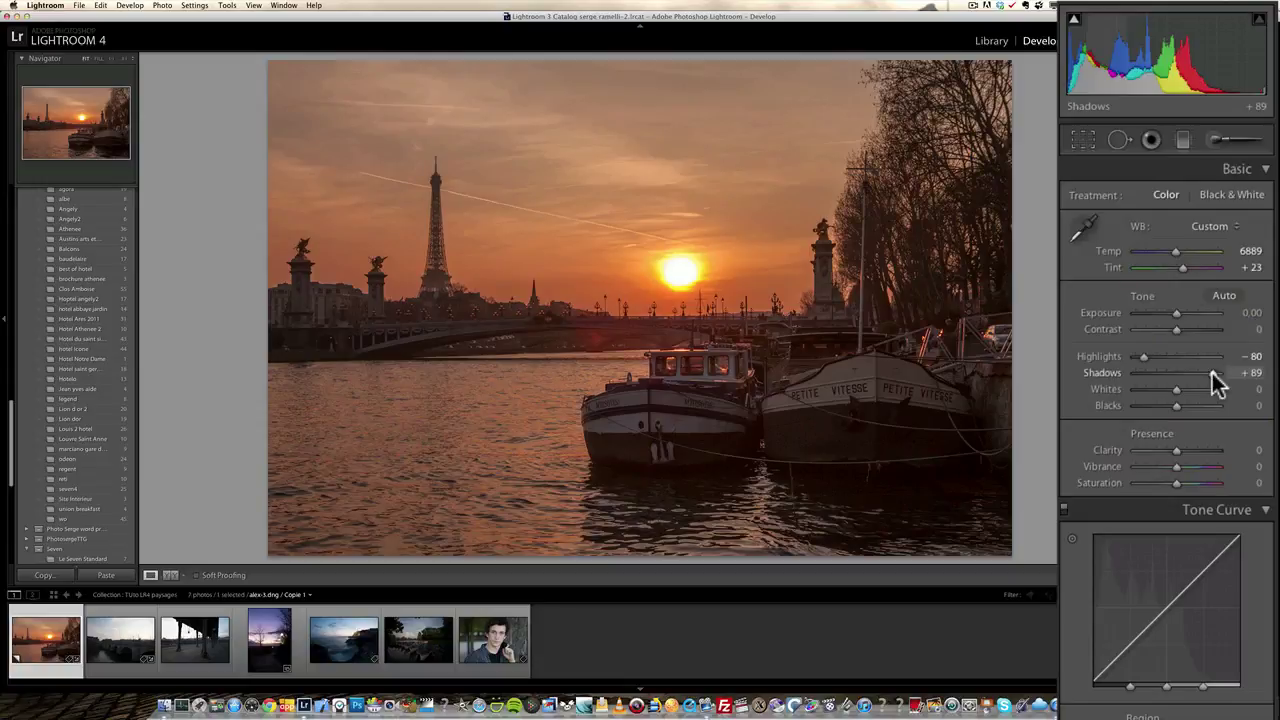
left_click_drag(1212, 373, 1217, 375)
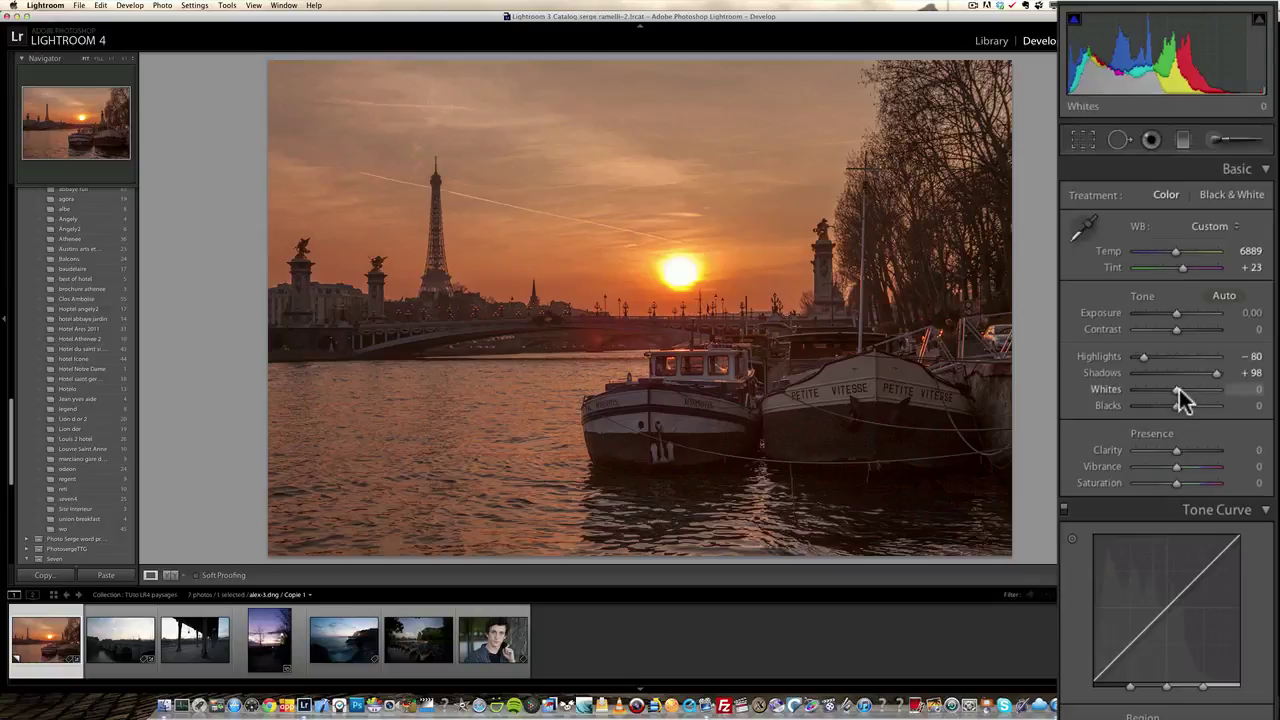
- Alt-drag the Whites slider to +31 with the clipping preview, so only the sun clips
key("alt")
left_click_drag(1175, 390, 1177, 390)
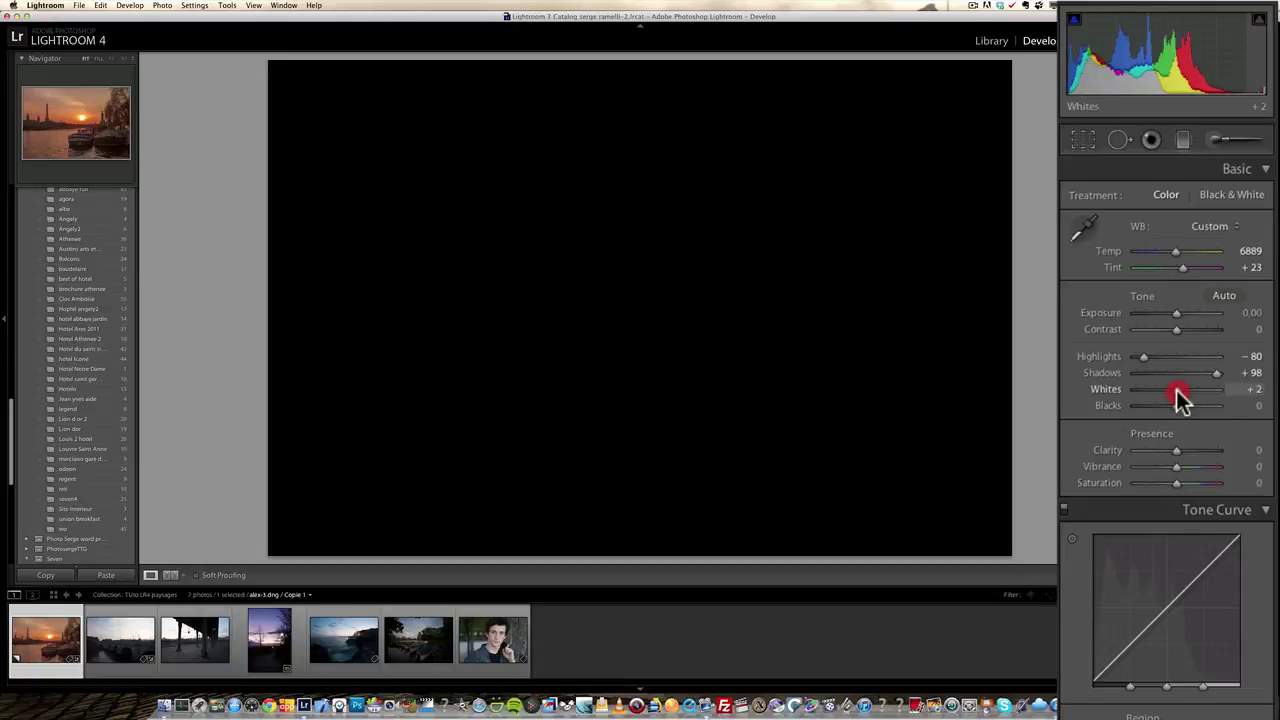
left_click_drag(1177, 391, 1189, 391)
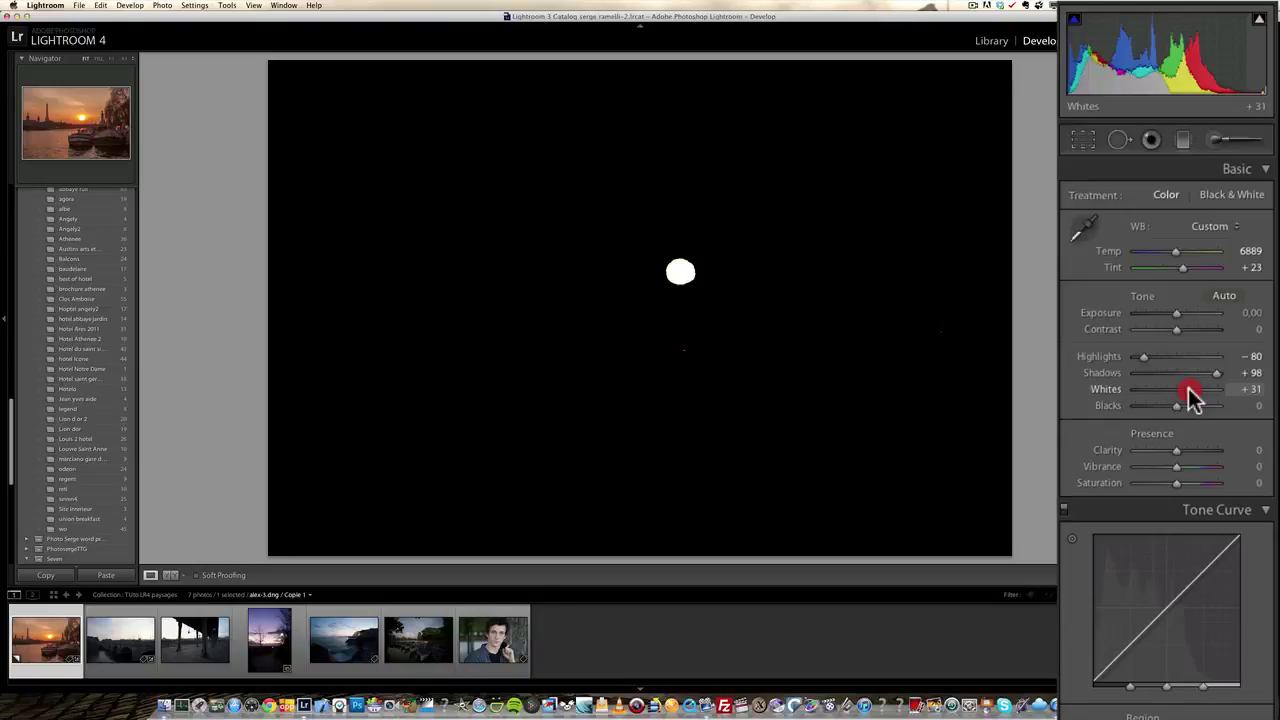
left_click_drag(1190, 391, 1189, 391)
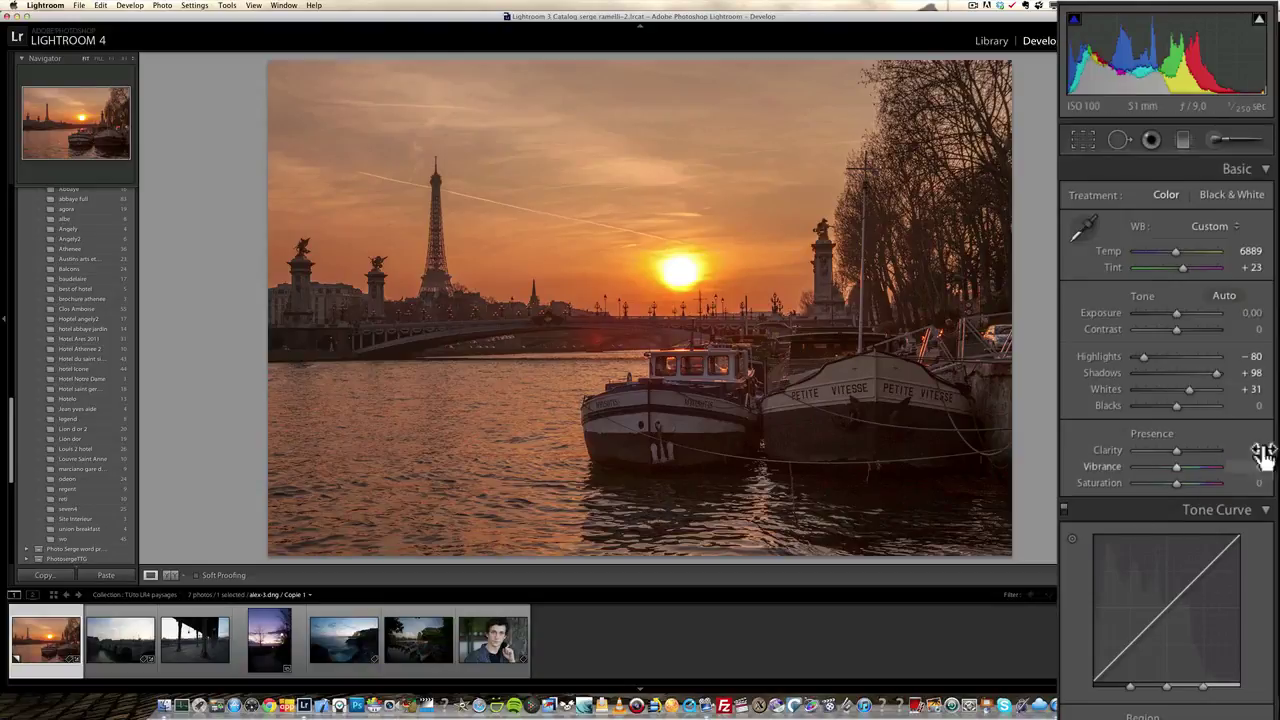
- Lower the Whites from +31 to +24
left_click(1191, 391)
left_click_drag(1191, 389, 1188, 390)
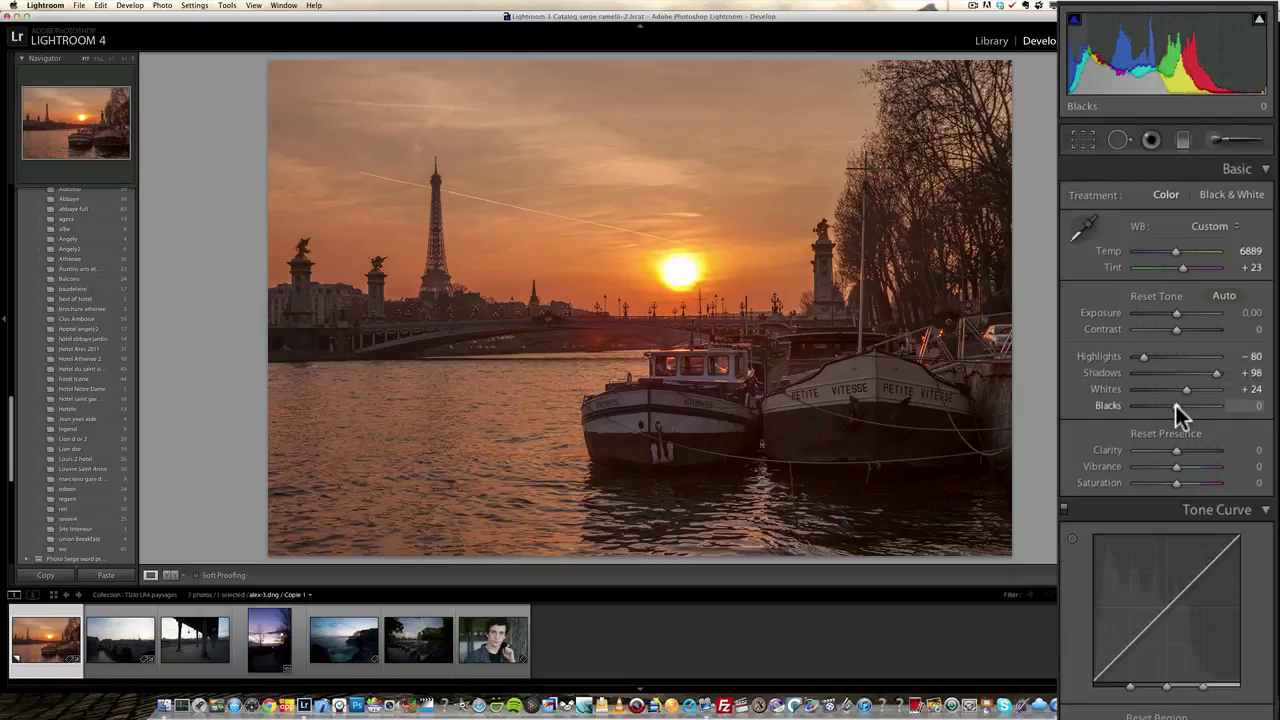
- Alt-drag the Blacks down to check clipping in the water and trees, settling at -24
left_click_drag(1174, 405, 1172, 411)
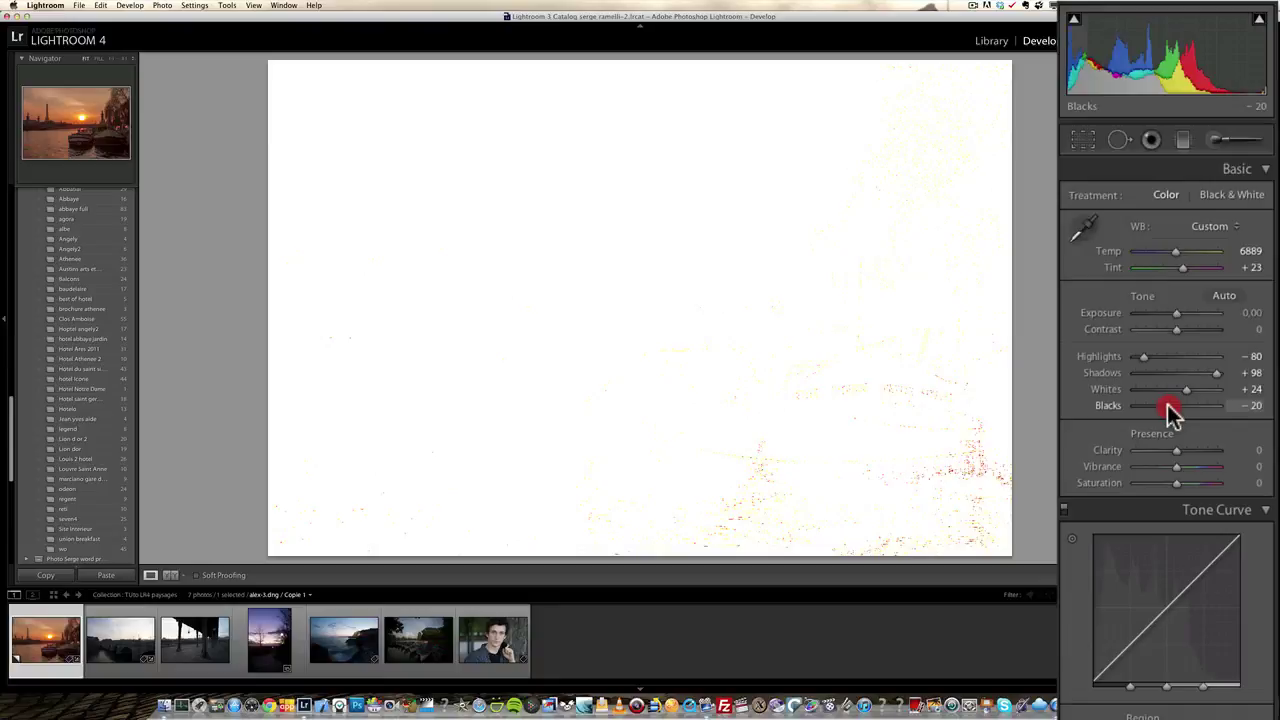
left_click_drag(1172, 412, 1168, 410)
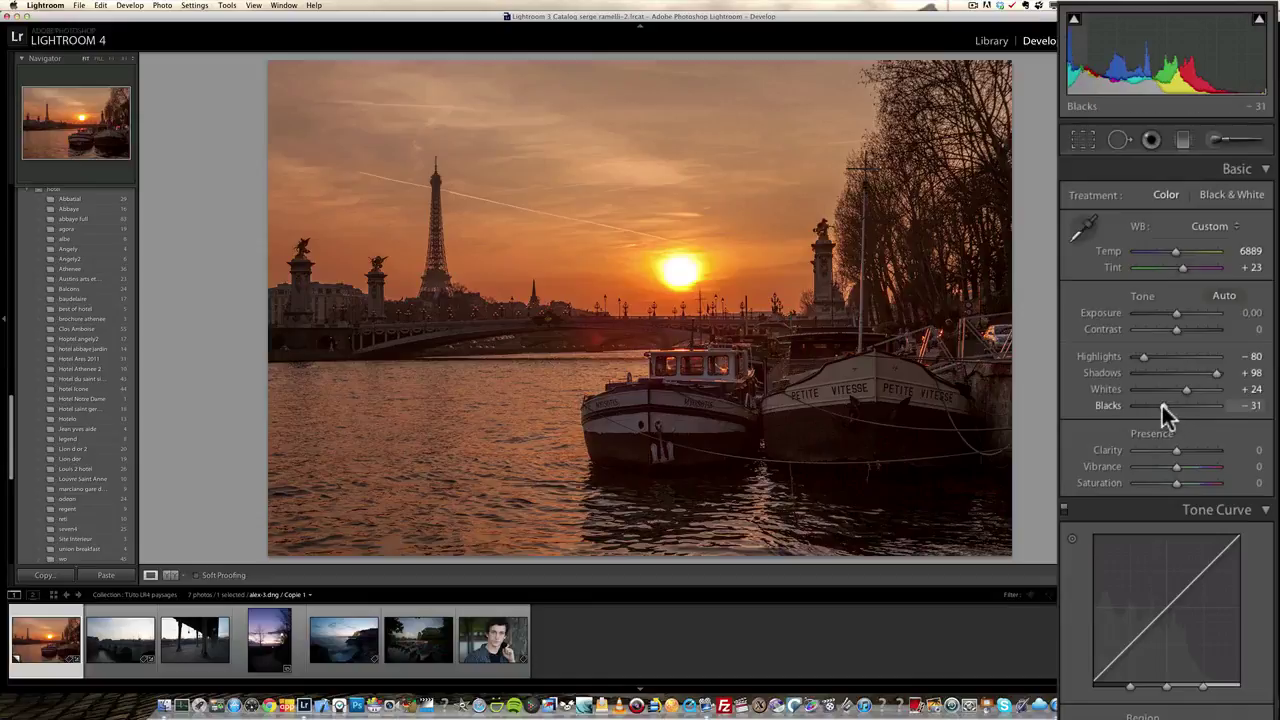
left_click_drag(1164, 407, 1165, 407)
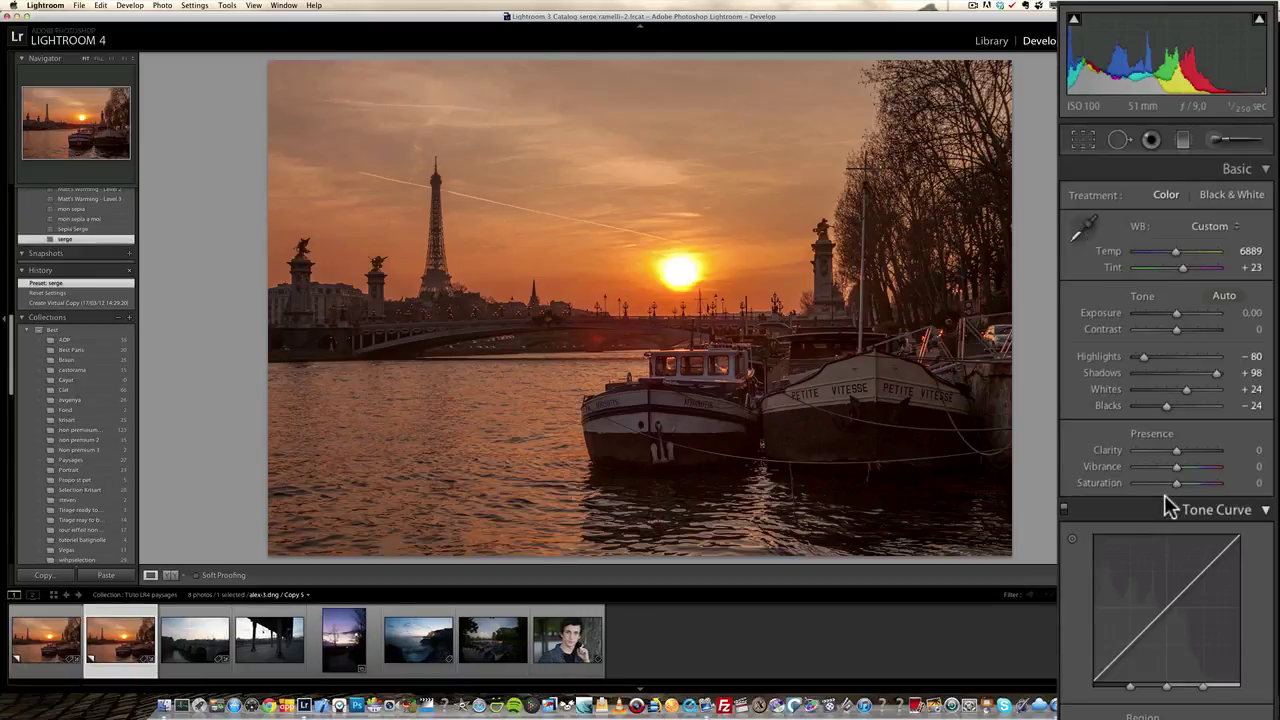
- Select the Copie 1 virtual copy and view it at the 'Réinitialiser les paramètres' history state
left_click(63, 648)
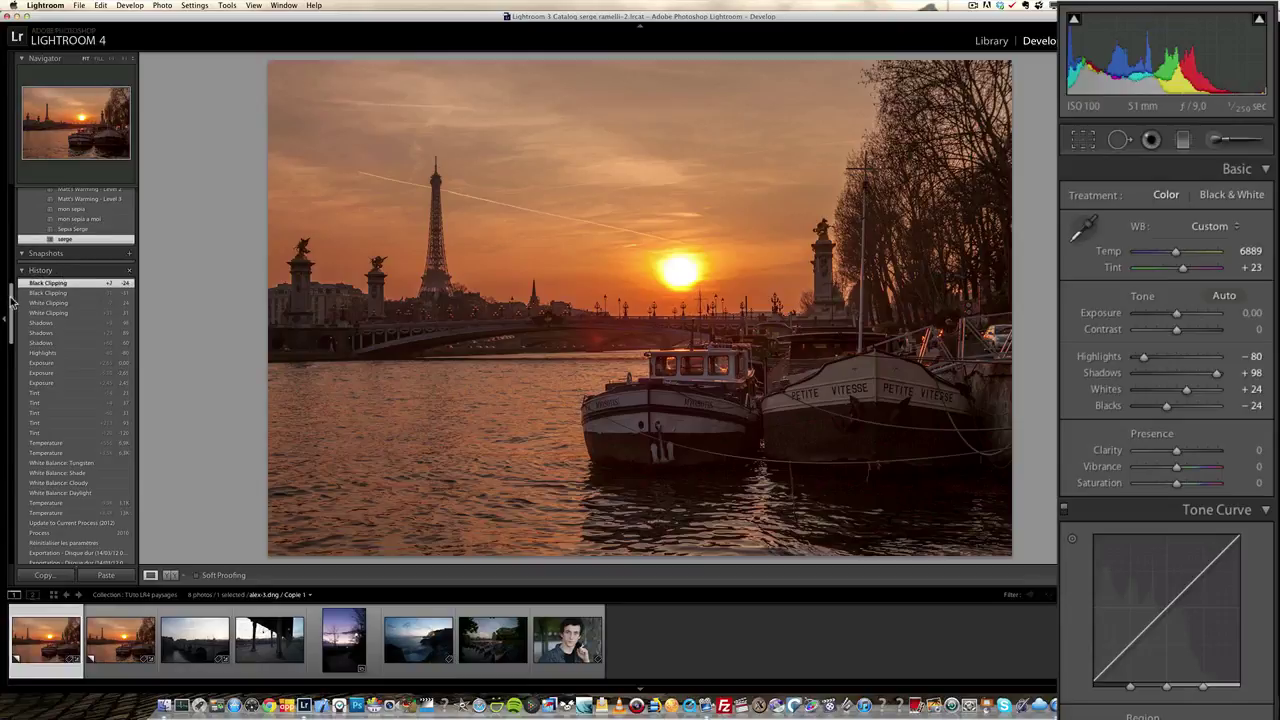
left_click_drag(10, 298, 10, 306)
scroll(10, 305, "up", 2)
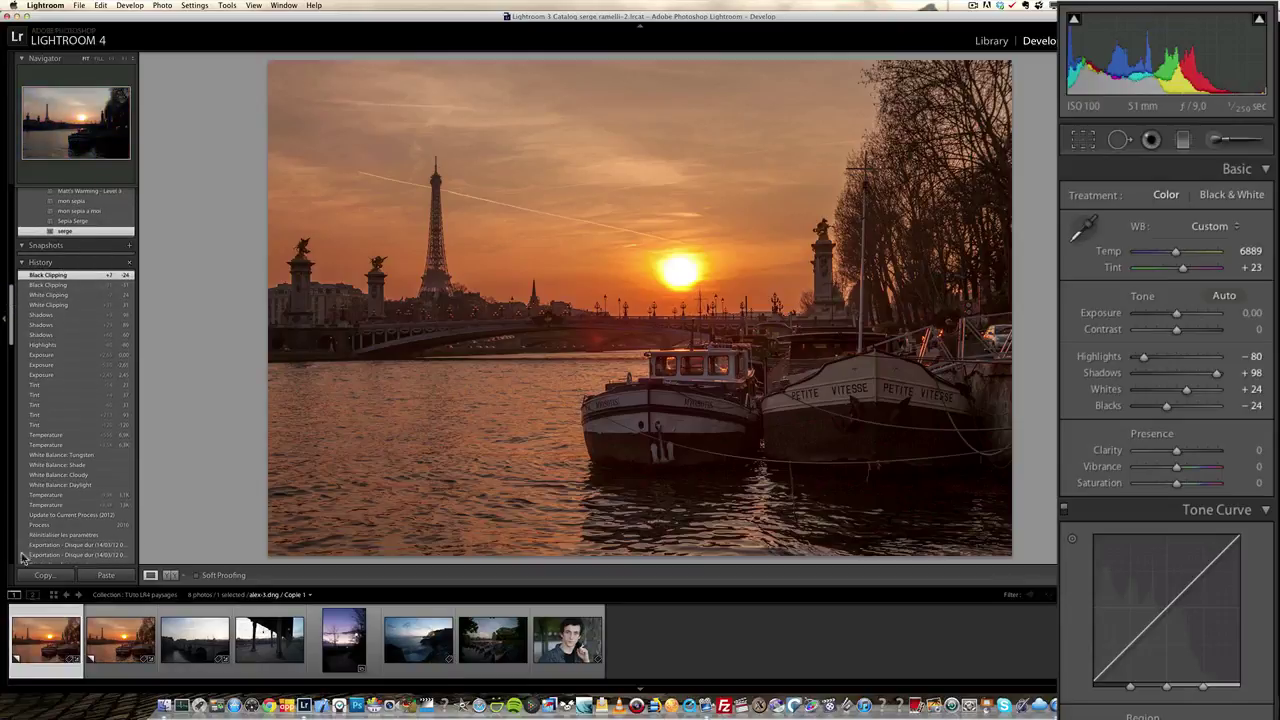
left_click_drag(9, 345, 16, 410)
left_click(62, 416)
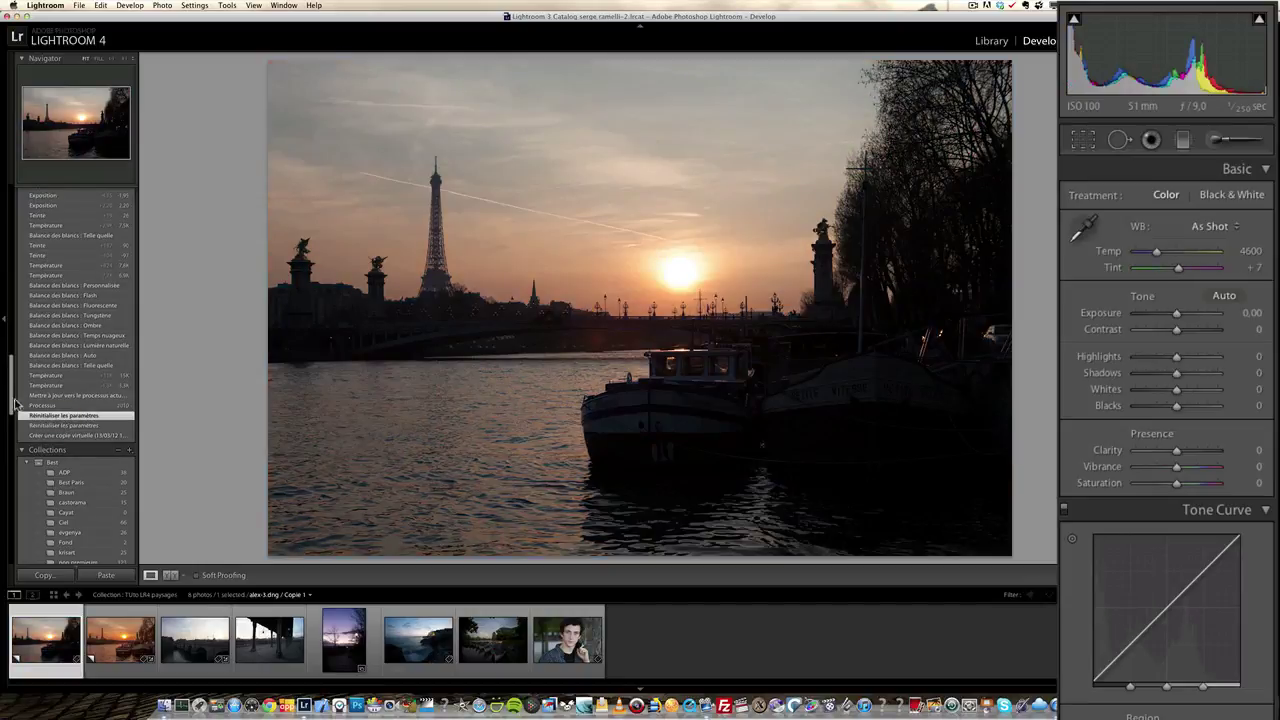
- Restore the latest 'Black Clipping' history step with Blacks at -24
left_click_drag(12, 406, 12, 333)
left_click(62, 274)
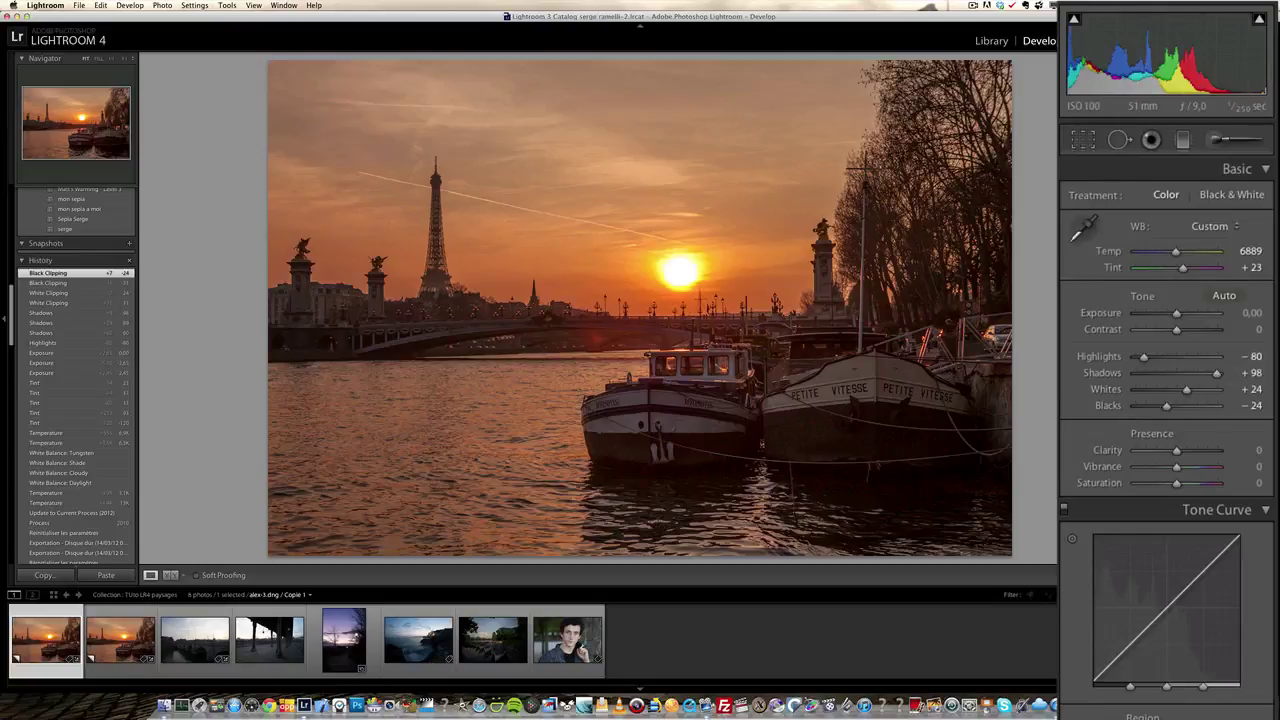
scroll(1166, 440, "down", 2)
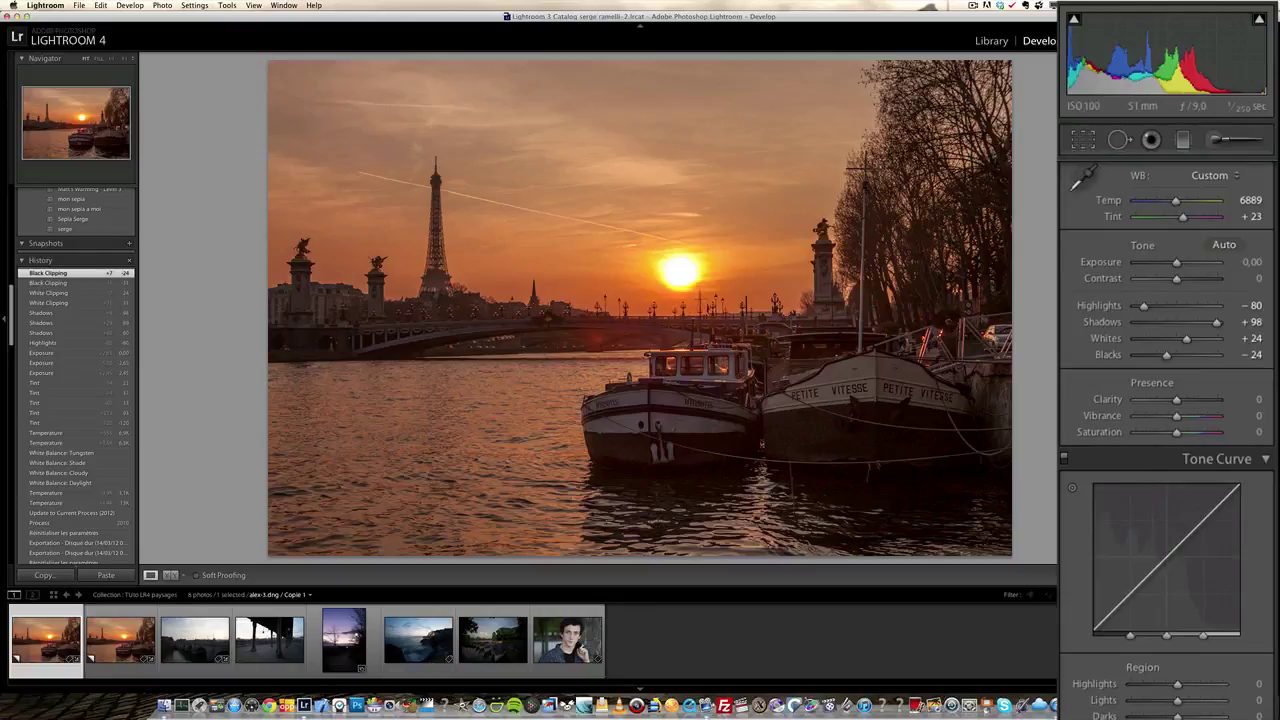
- Raise Contrast in the Basic panel from 0 to +33
scroll(1203, 430, "up", 2)
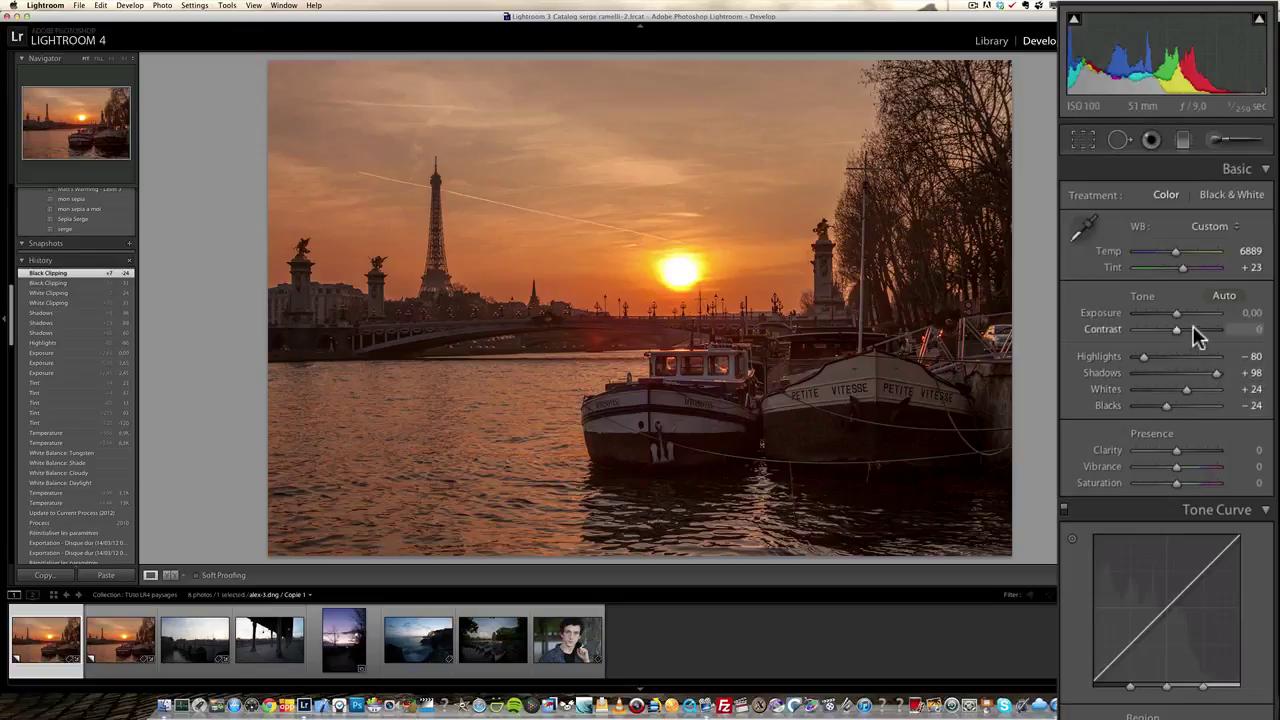
left_click_drag(1177, 328, 1191, 328)
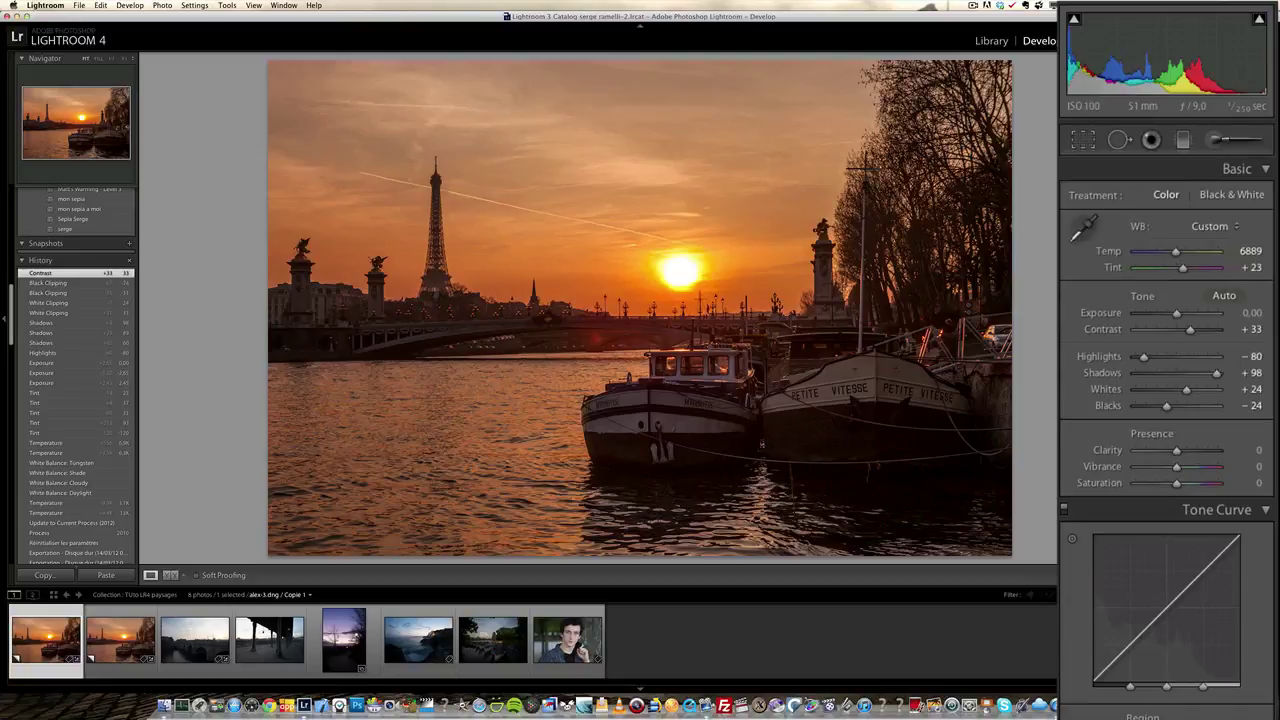
scroll(1167, 440, "down", 2)
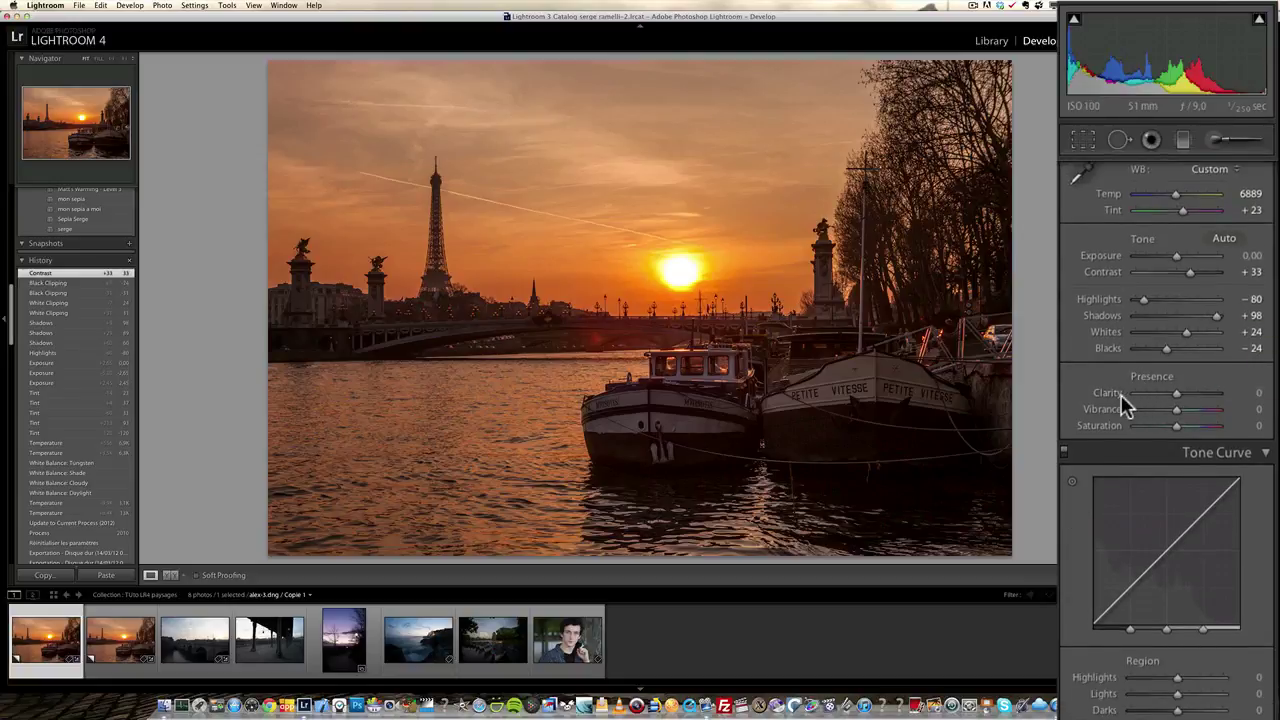
- Try Clarity at +58, 100 and a negative value, then settle it at +16
left_click(1199, 391)
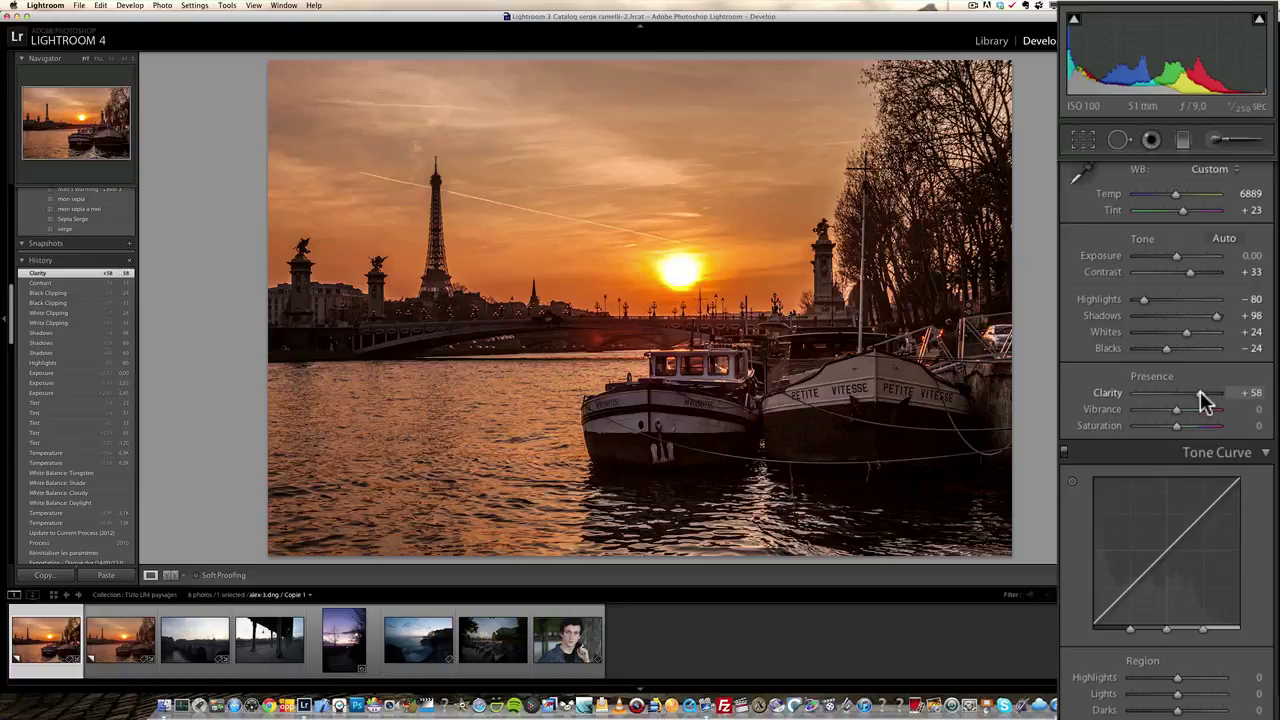
left_click_drag(1203, 392, 1230, 395)
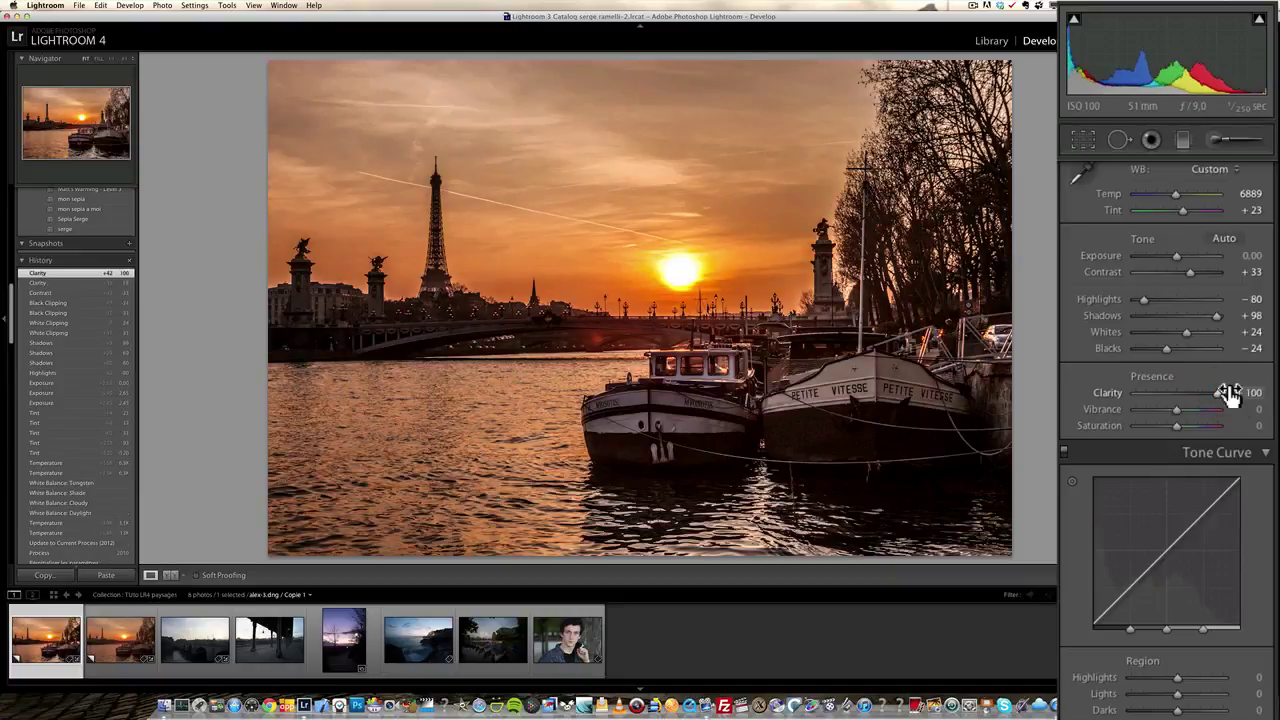
left_click(1149, 392)
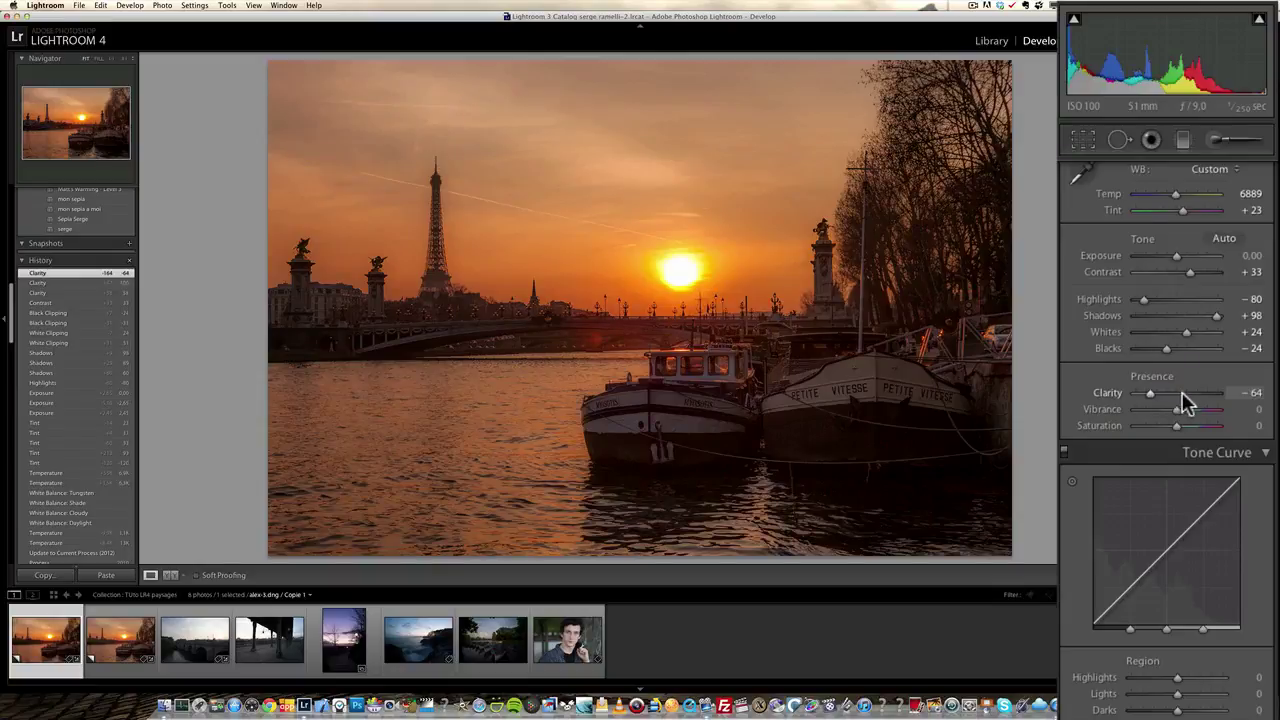
left_click(1177, 393)
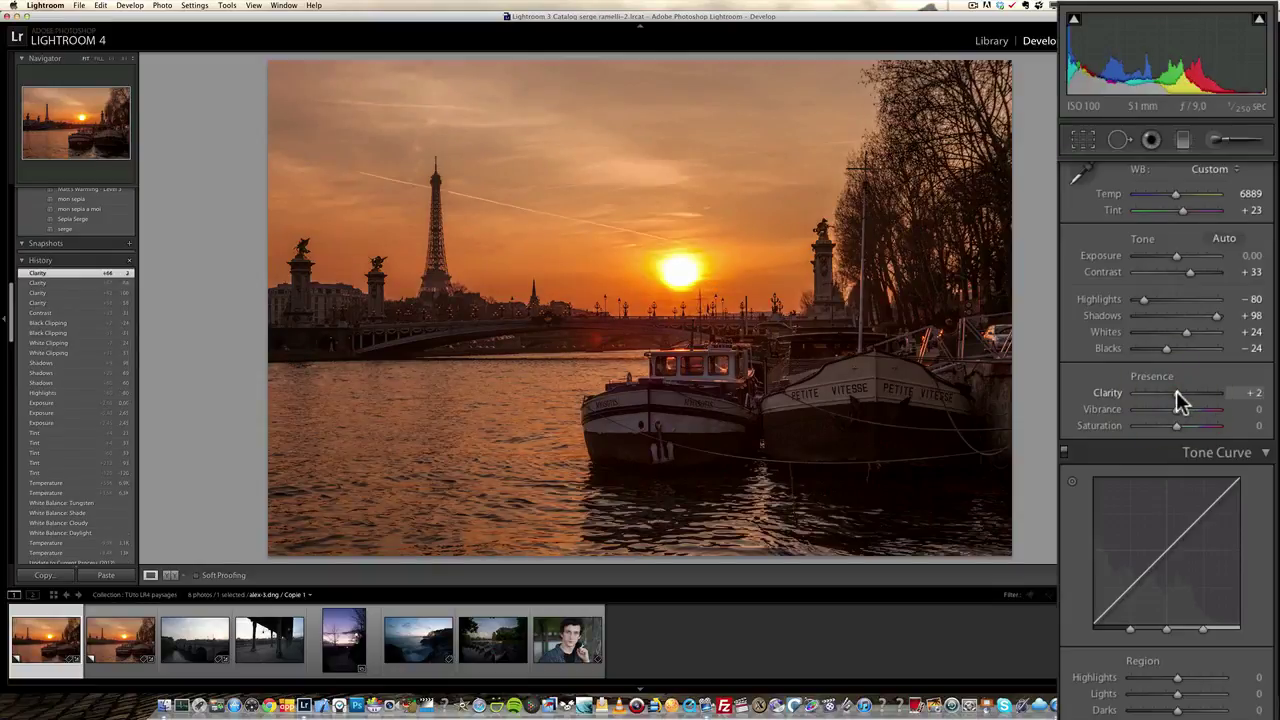
left_click_drag(1180, 393, 1181, 394)
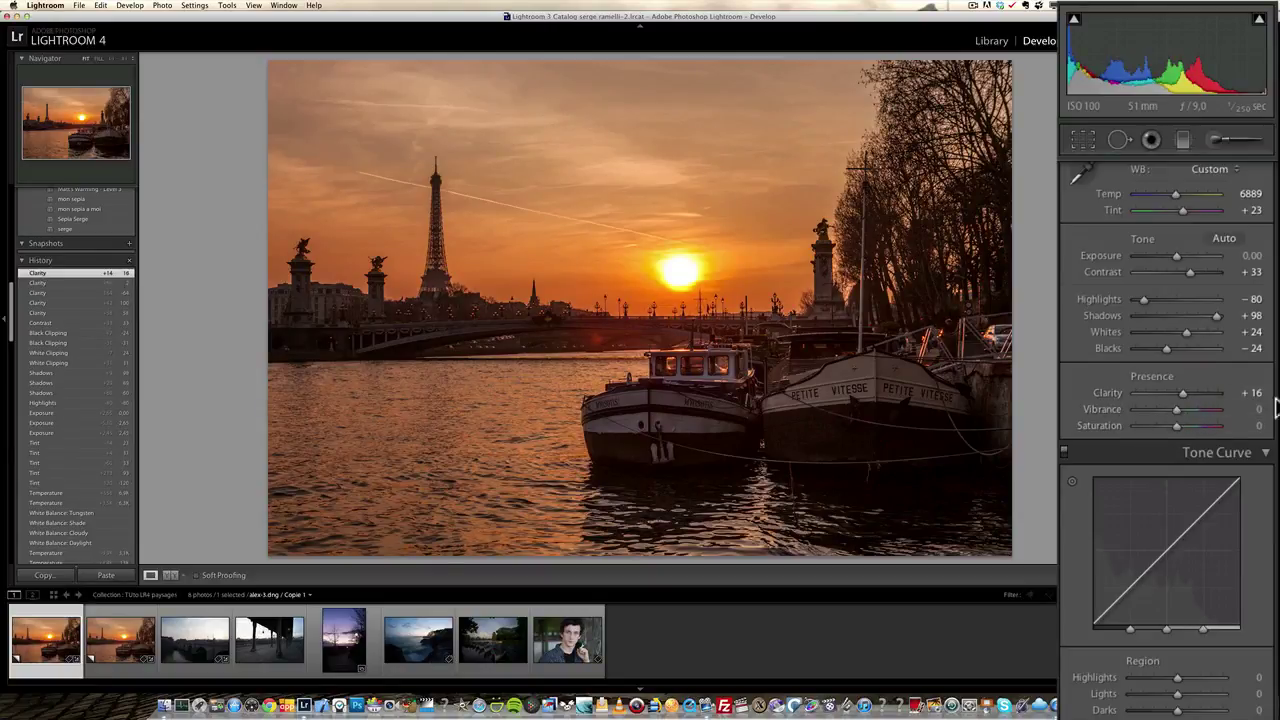
scroll(1207, 418, "up", 2)
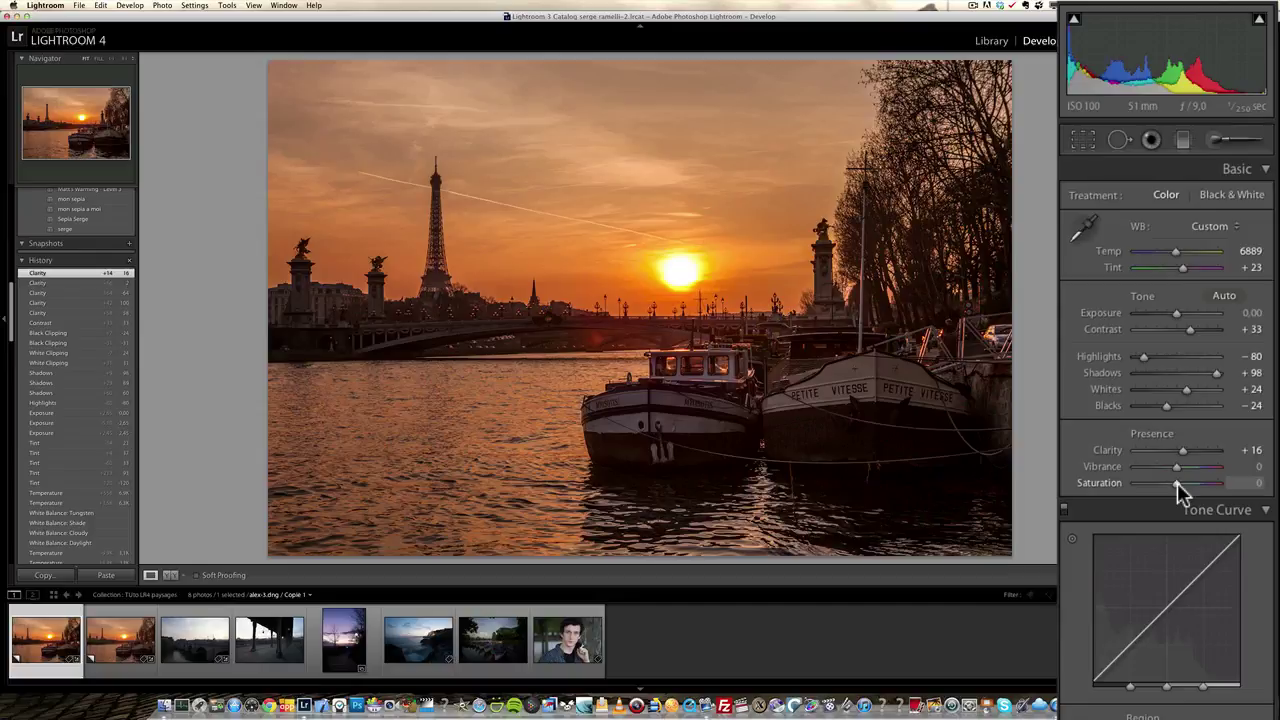
left_click_drag(1177, 483, 1203, 484)
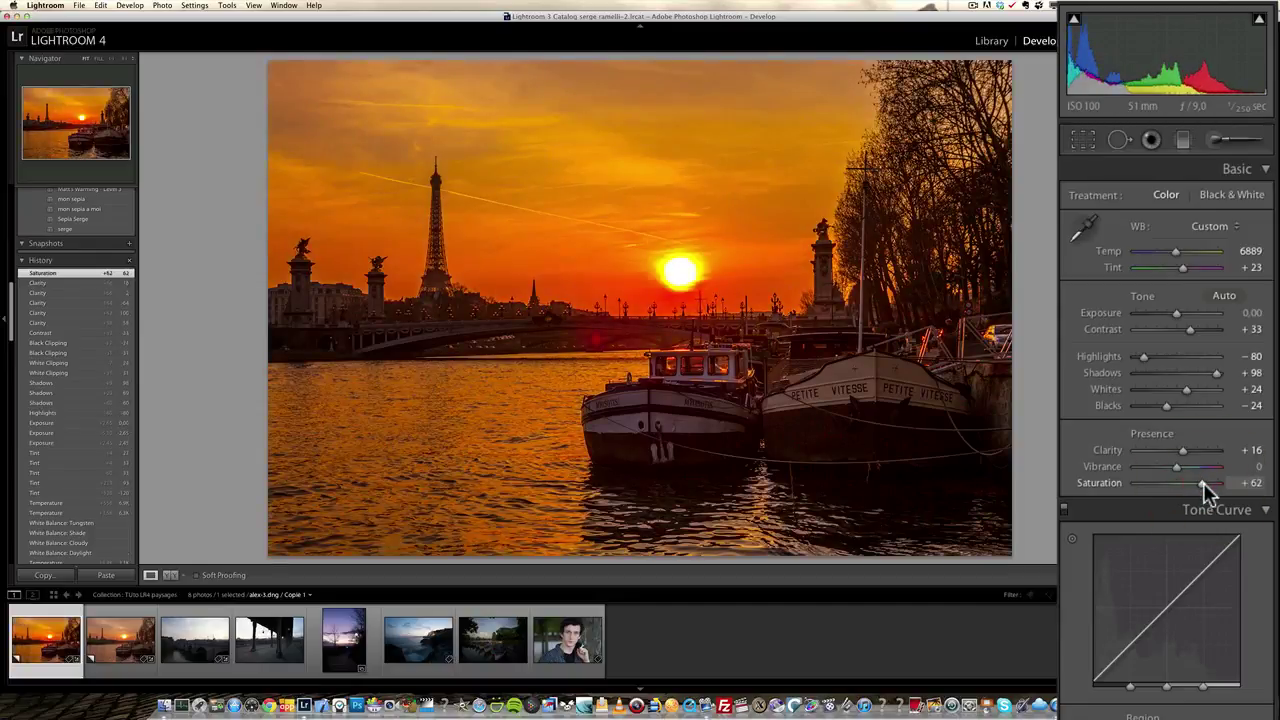
left_click_drag(1203, 483, 1143, 484)
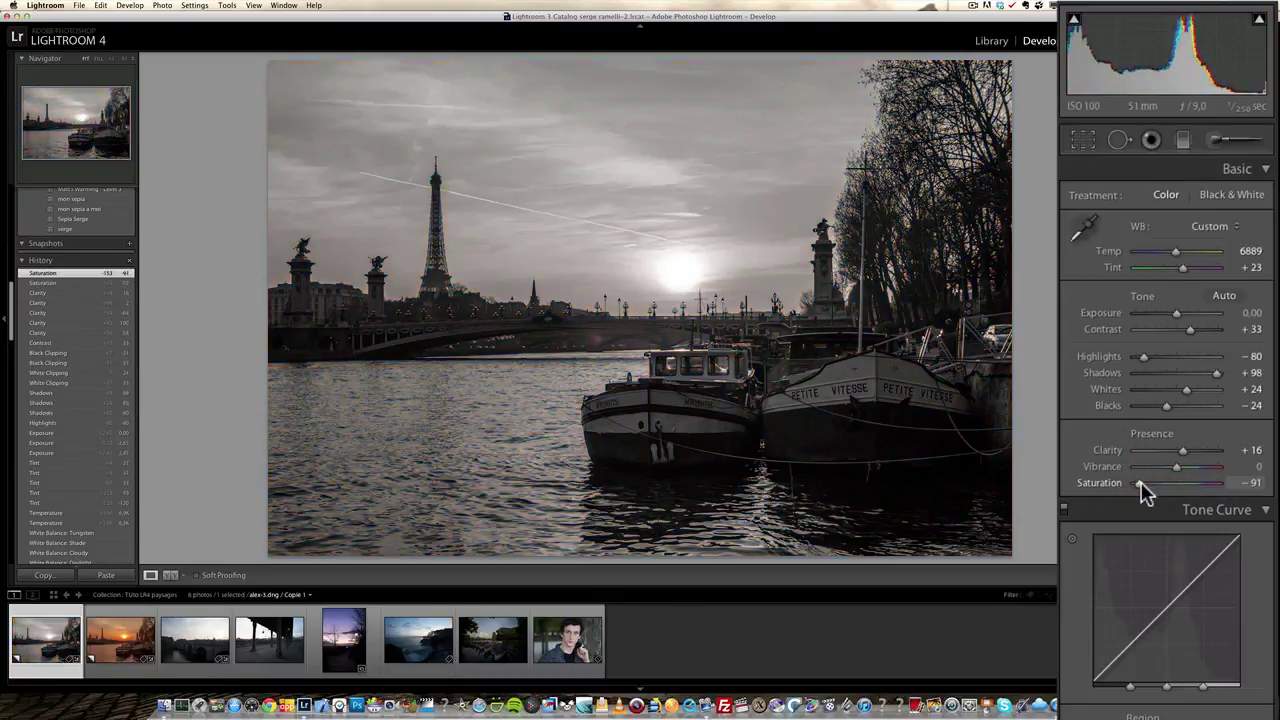
double_click(1141, 486)
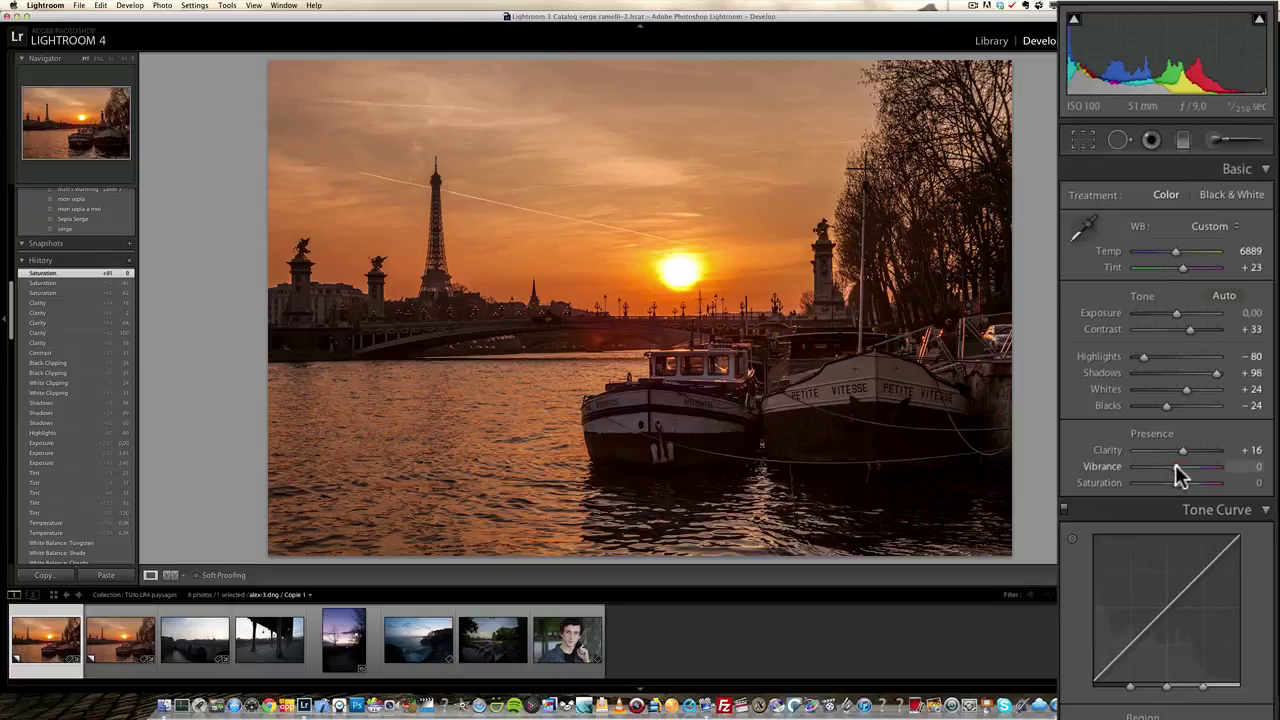
- Push Vibrance up to about +47, then pull it back to +4, leaving Saturation at 0
left_click_drag(1175, 466, 1199, 476)
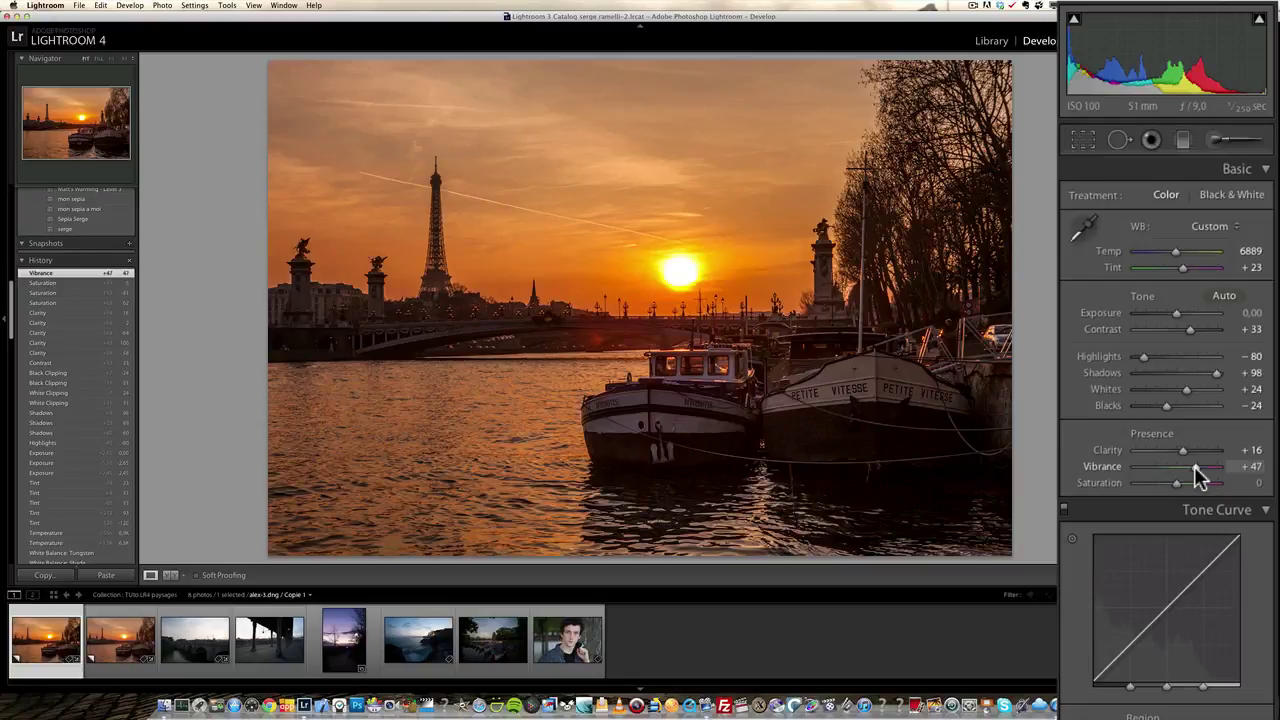
left_click_drag(1194, 466, 1180, 476)
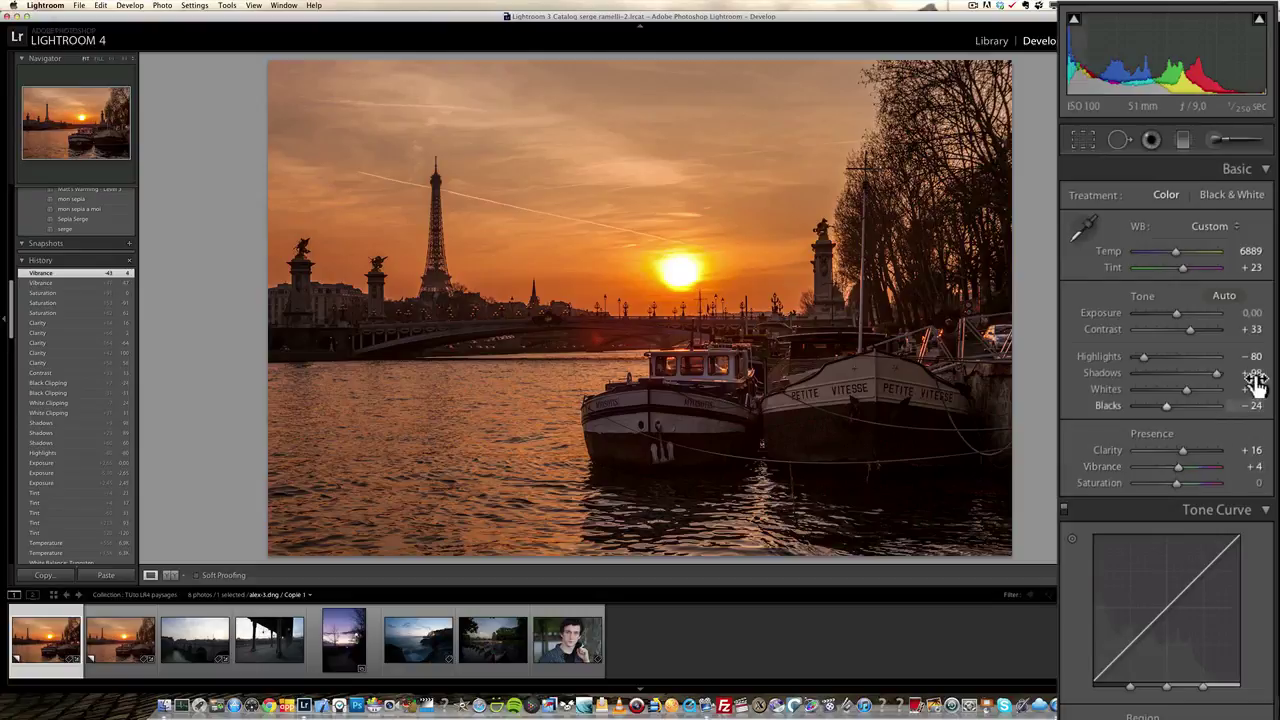
scroll(1272, 363, "down", 2)
scroll(1250, 300, "up", 2)
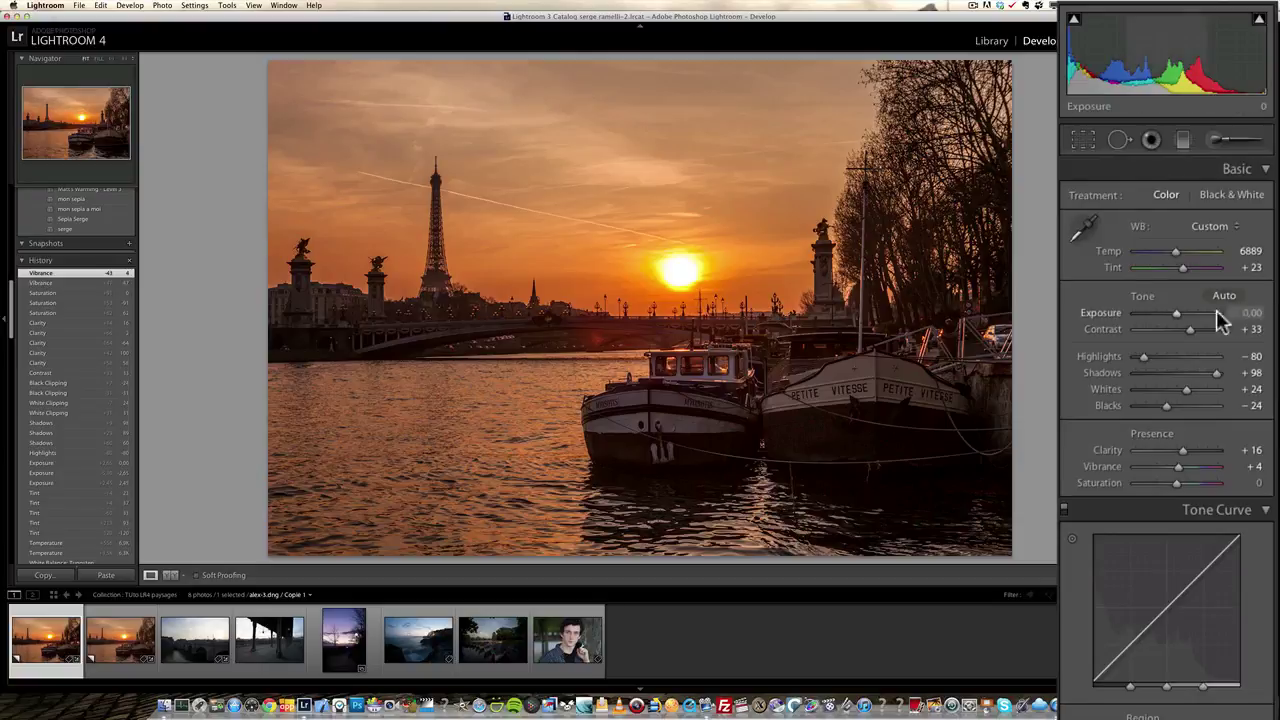
scroll(1175, 400, "down", 2)
scroll(1175, 400, "up", 2)
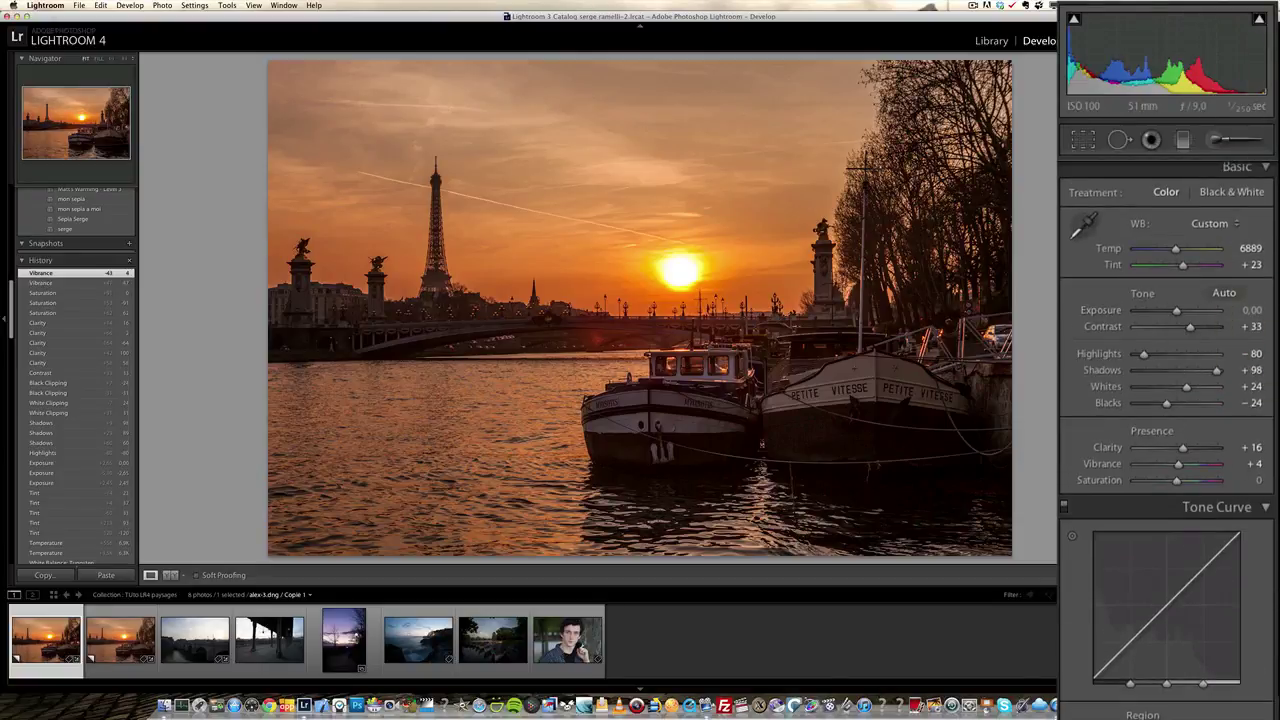
scroll(1100, 349, "down", 5)
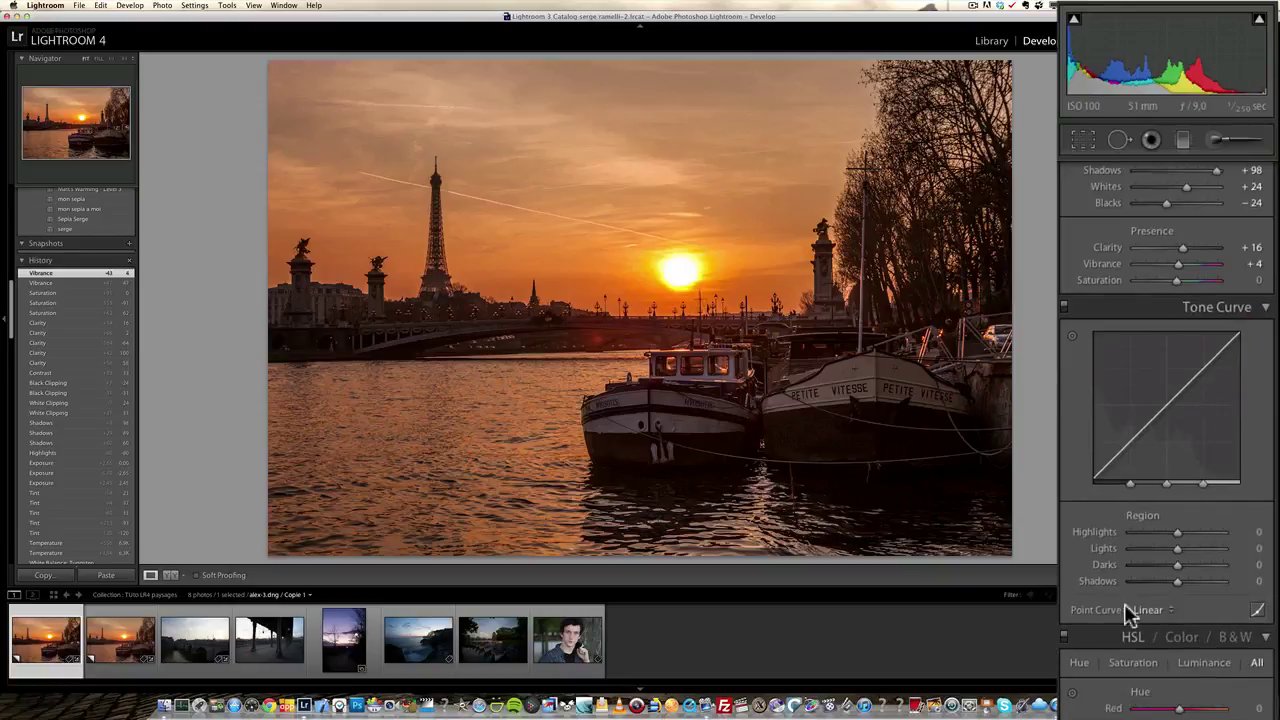
- Try darkening Shadows and Darks, reset Shadows to 0, then set Darks to +19
scroll(1167, 438, "down", 2)
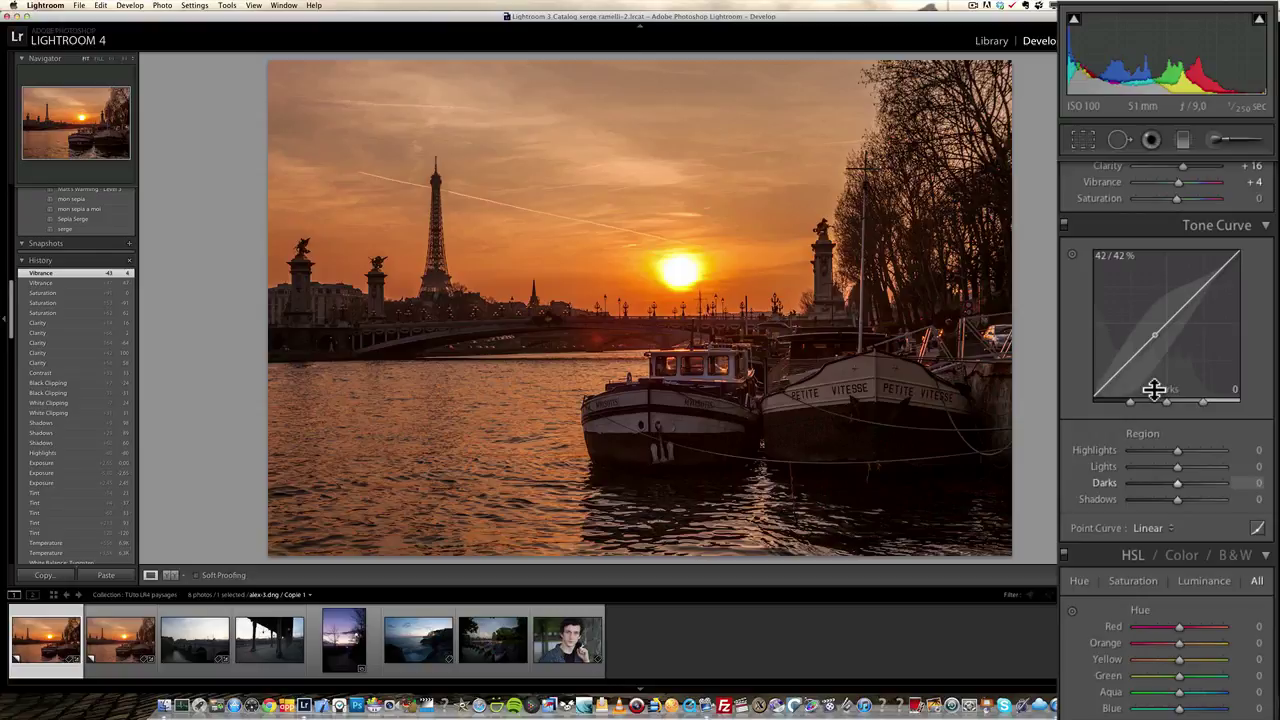
scroll(1167, 438, "up", 1)
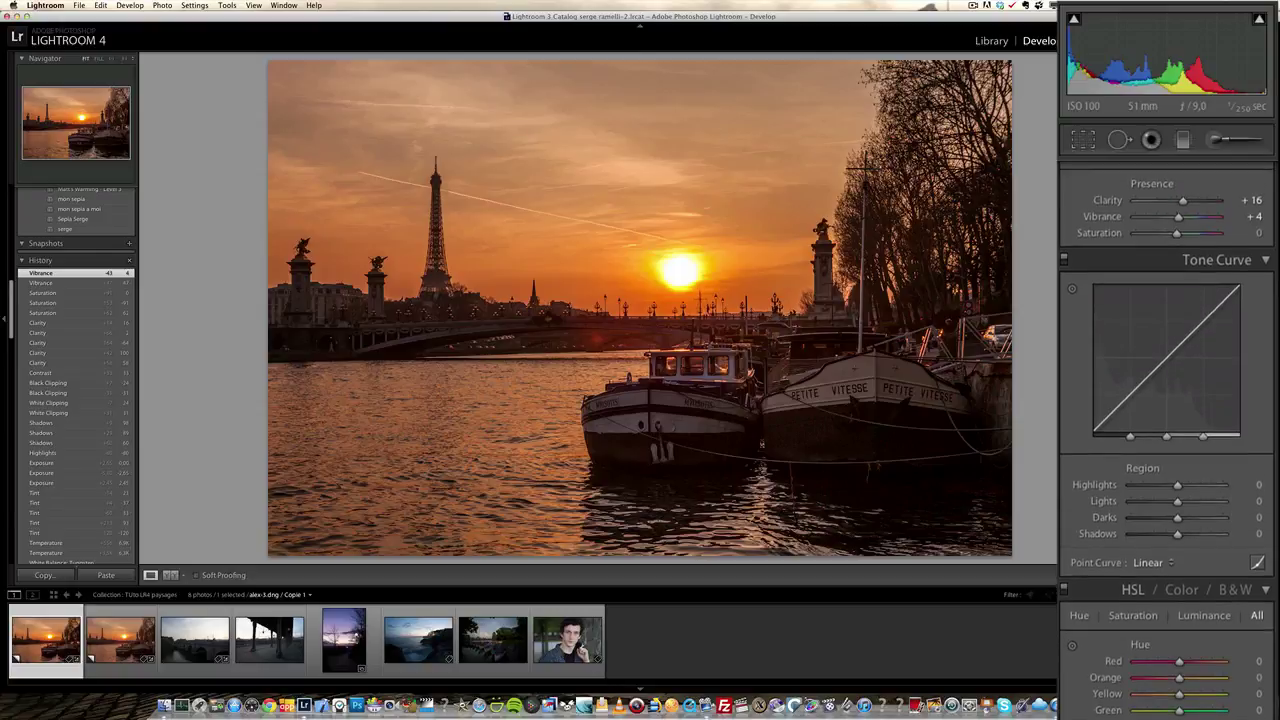
scroll(1167, 400, "up", 5)
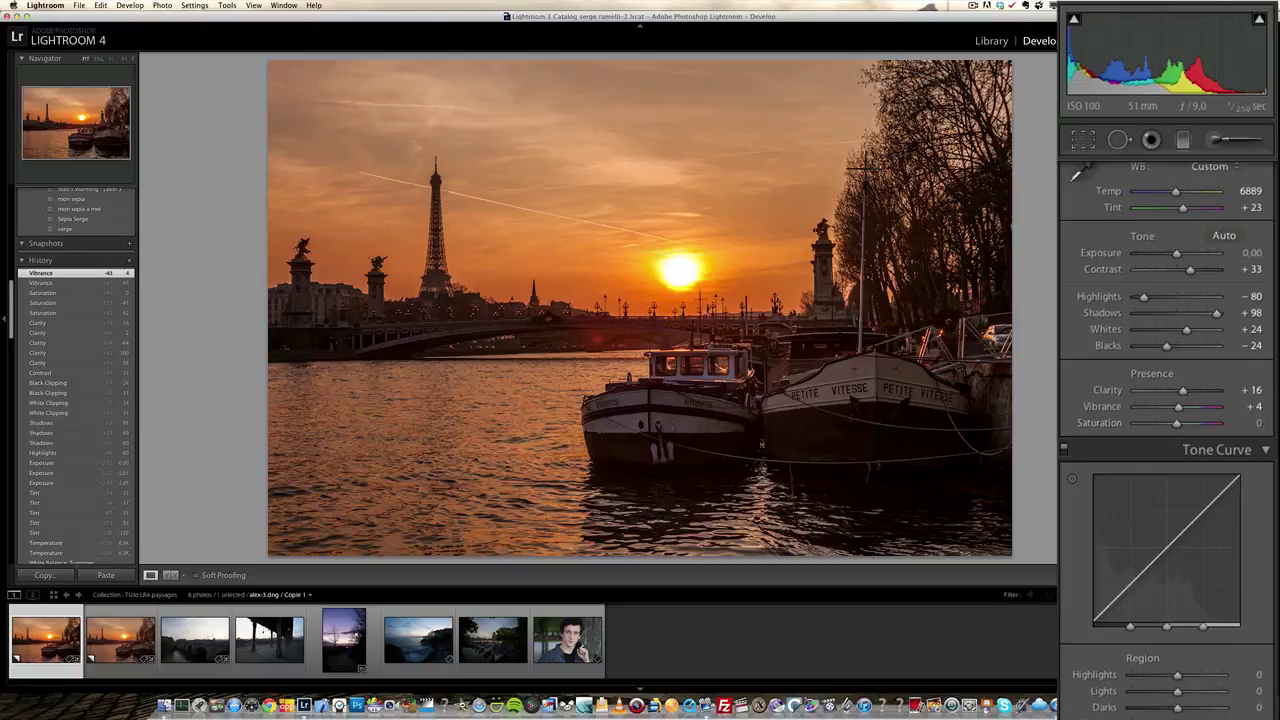
scroll(1199, 416, "down", 6)
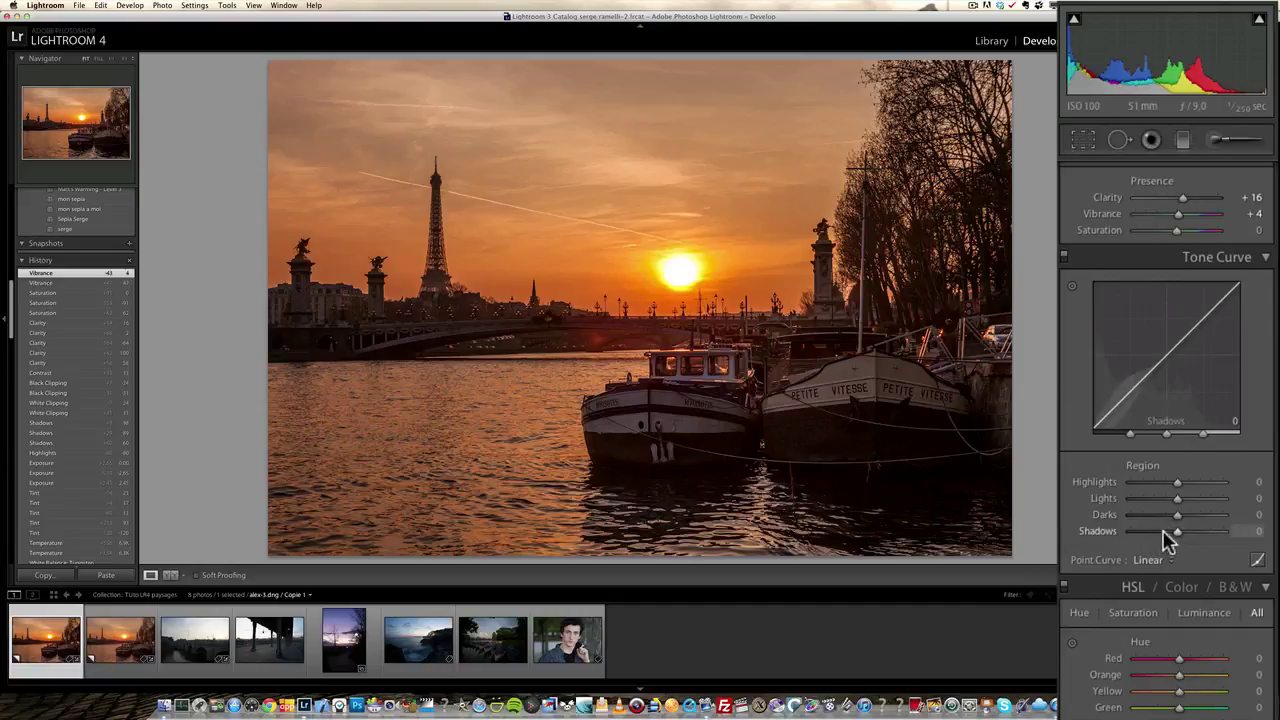
left_click_drag(1165, 534, 1156, 532)
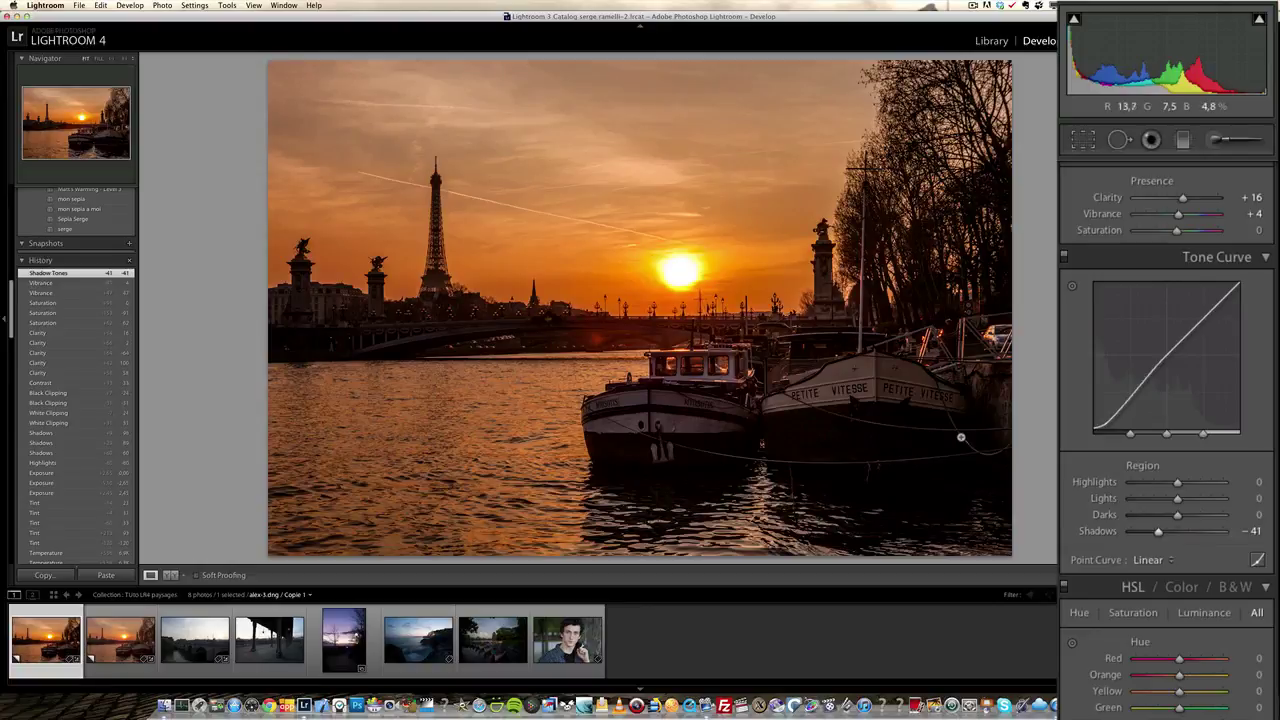
double_click(1158, 533)
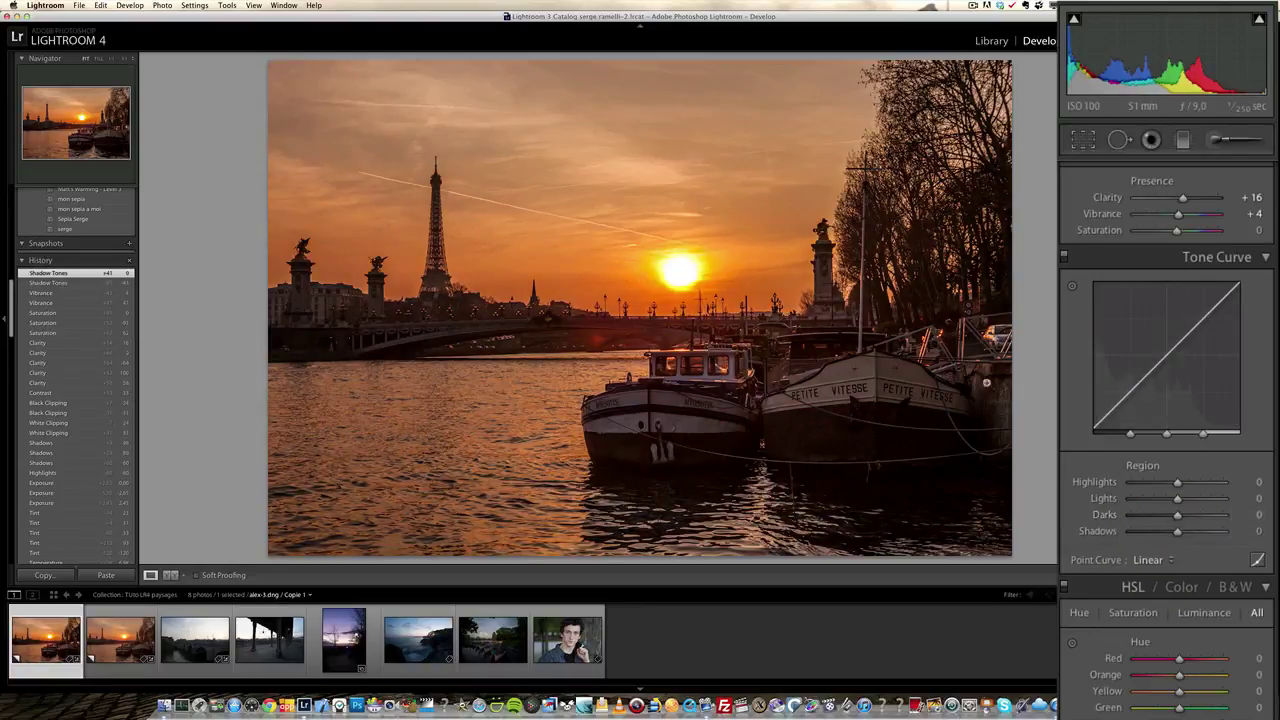
left_click(1163, 516)
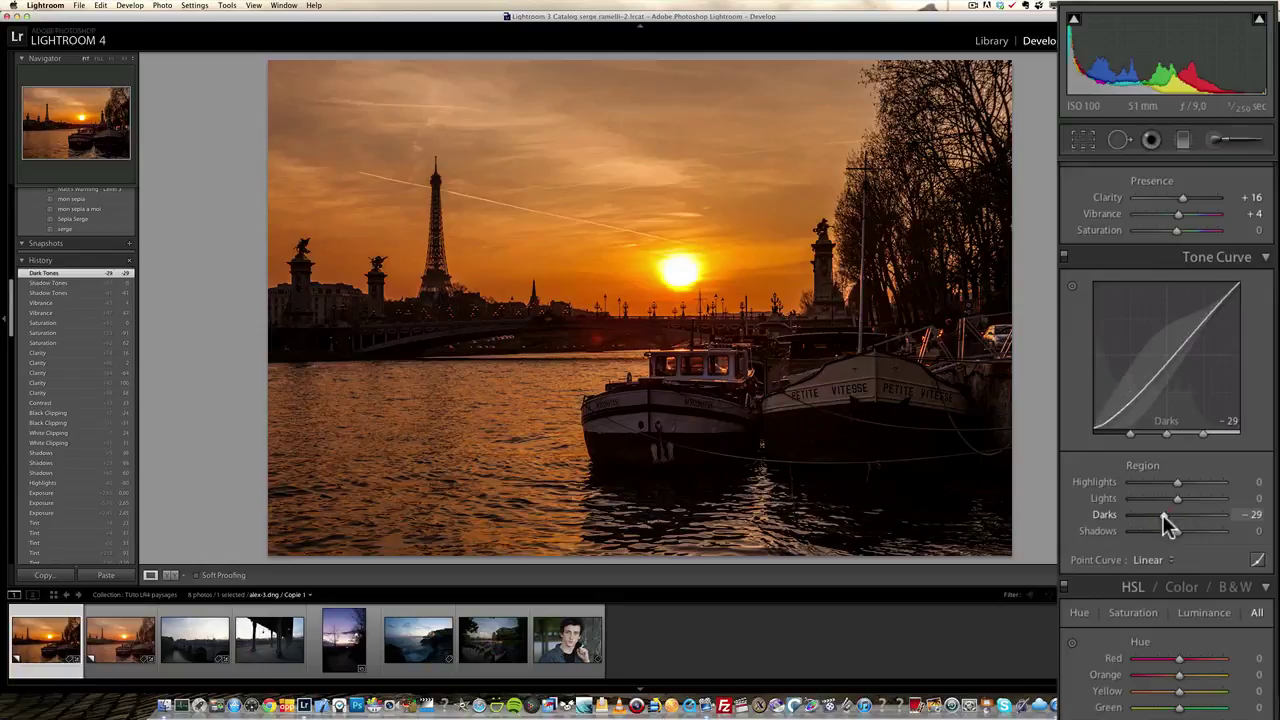
double_click(1162, 514)
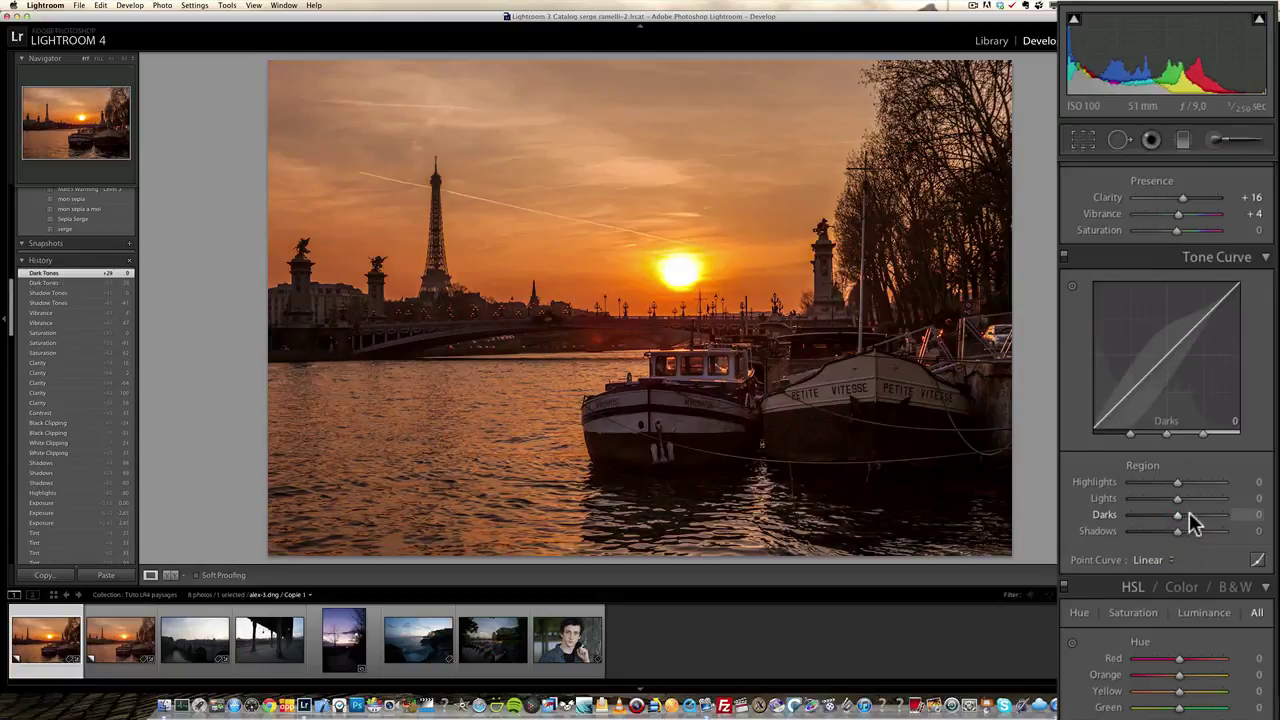
left_click_drag(1180, 516, 1187, 515)
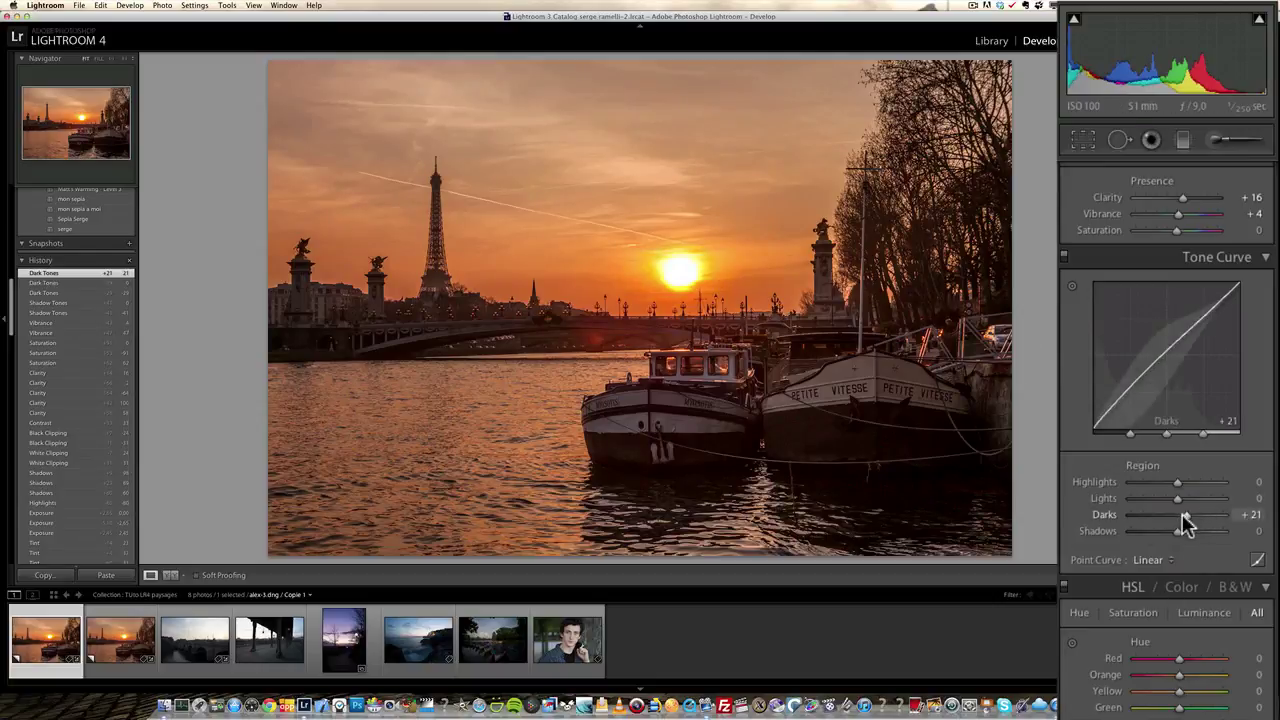
left_click_drag(1184, 515, 1184, 514)
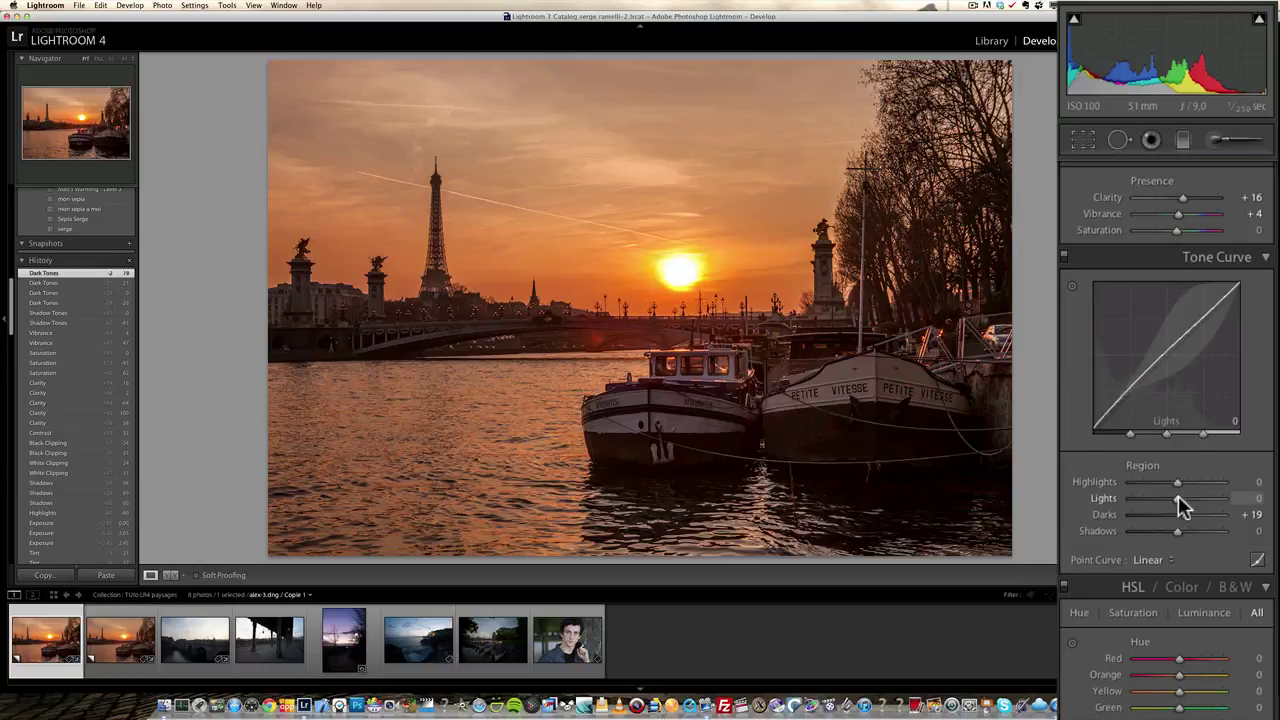
- Set the Lights region to +23 and, after trying both extremes, Highlights to +9
left_click_drag(1177, 497, 1156, 500)
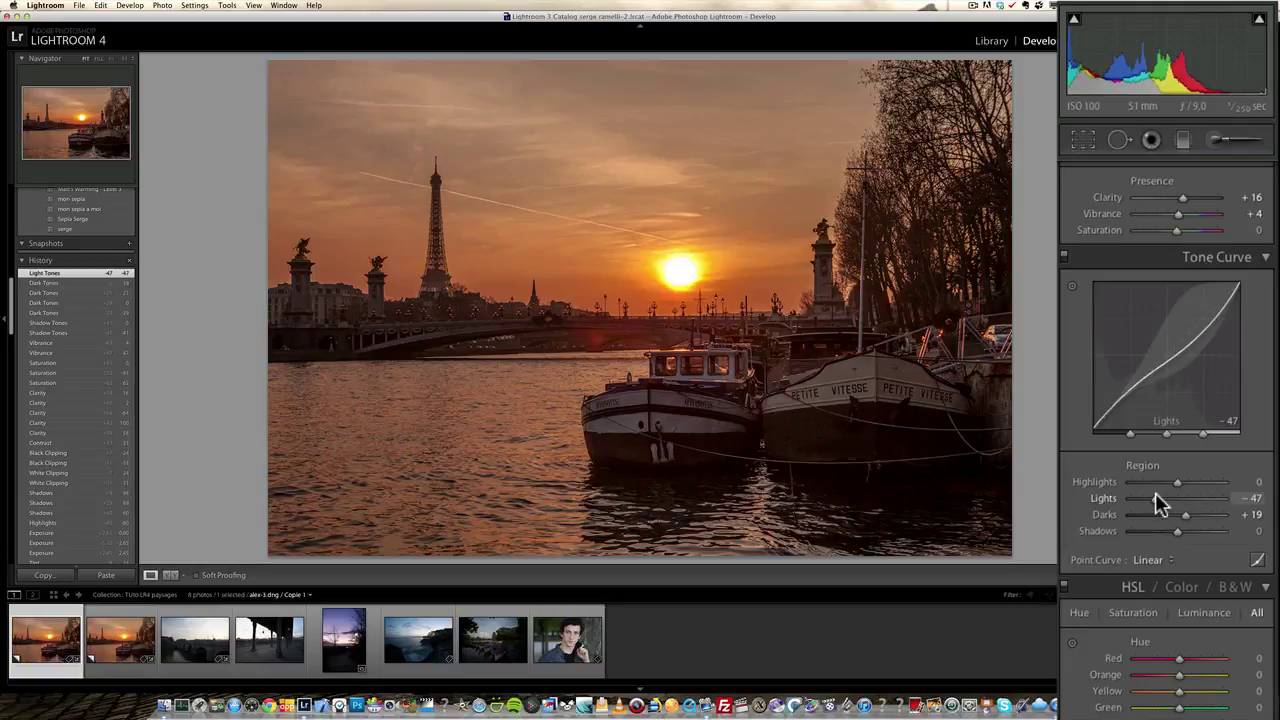
double_click(1155, 496)
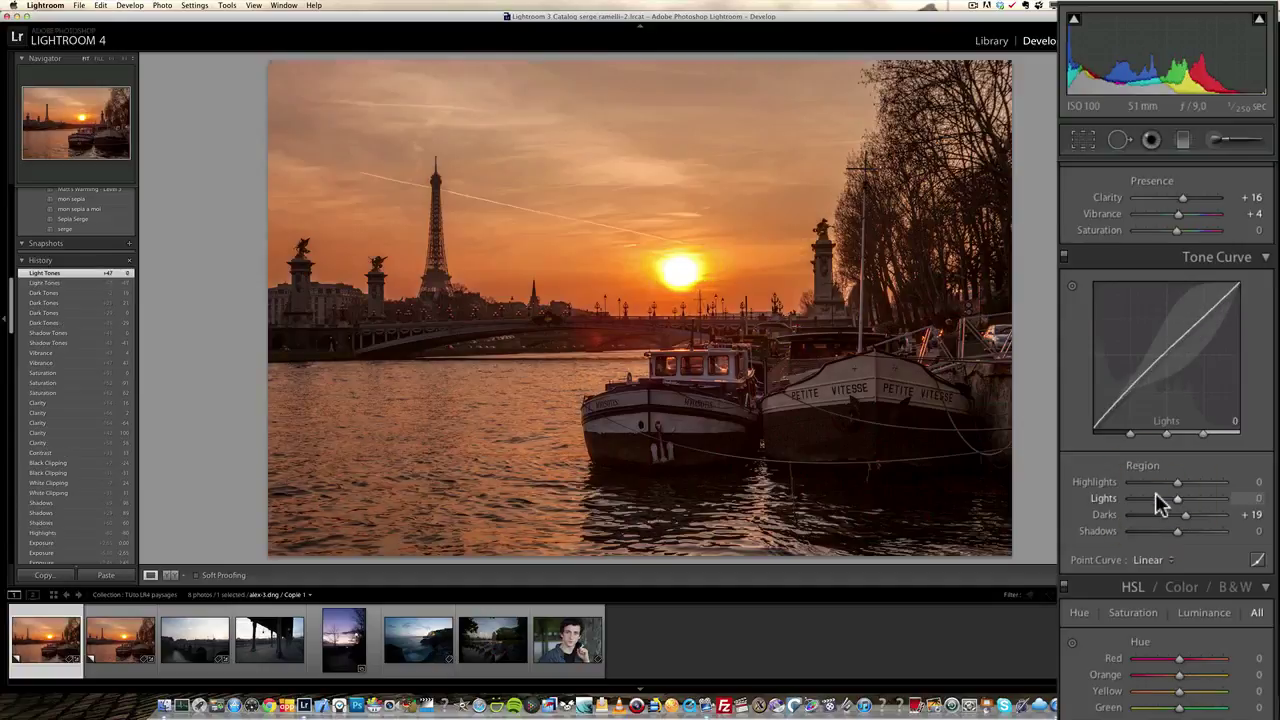
left_click_drag(1177, 497, 1186, 497)
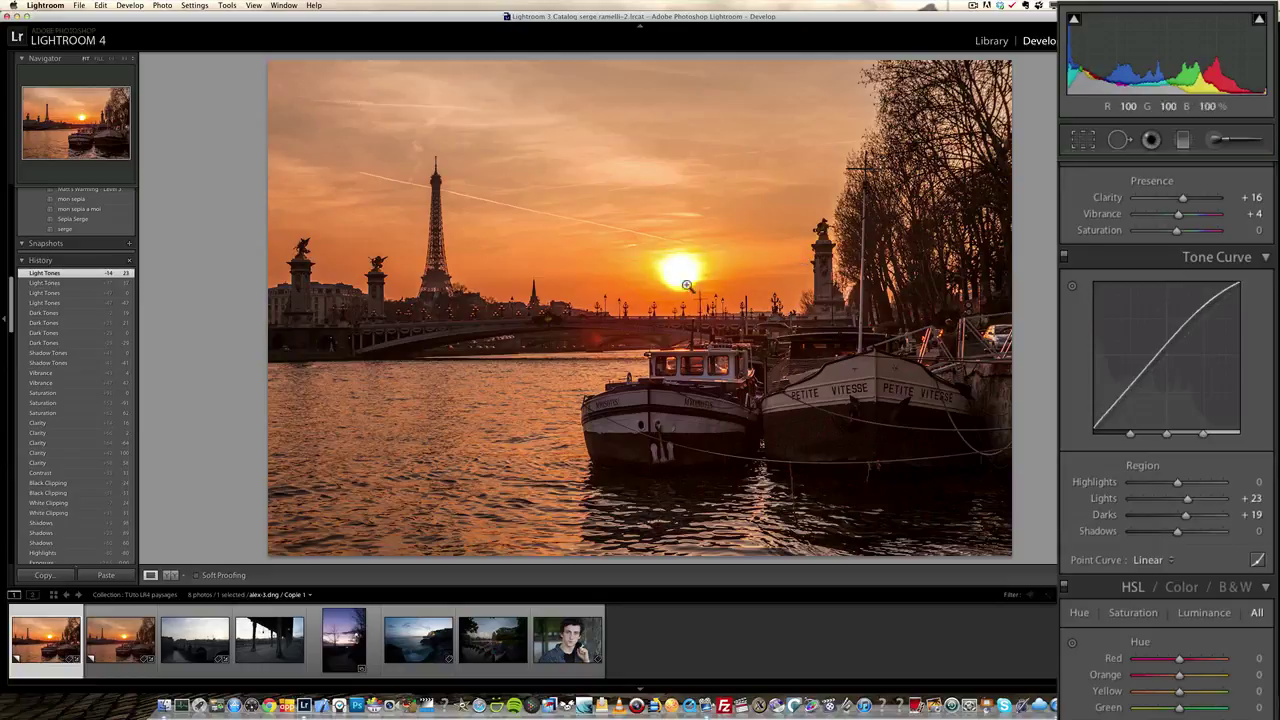
left_click(1205, 481)
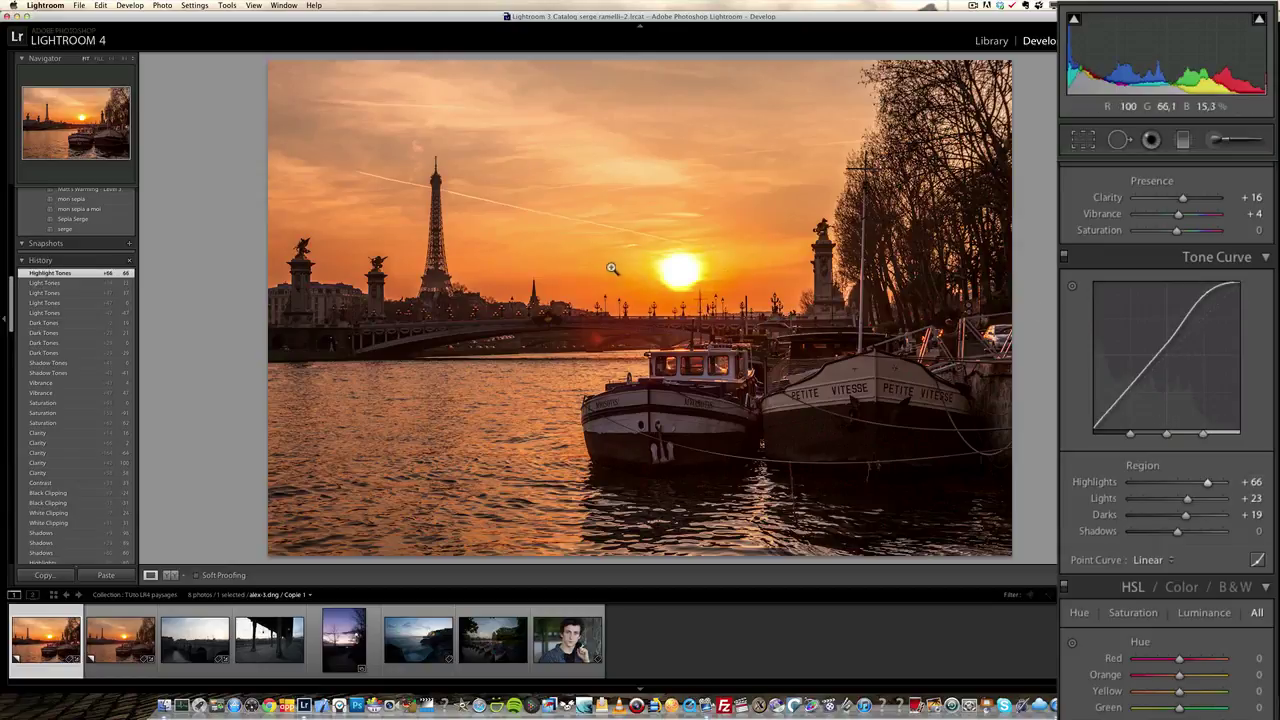
left_click(1146, 481)
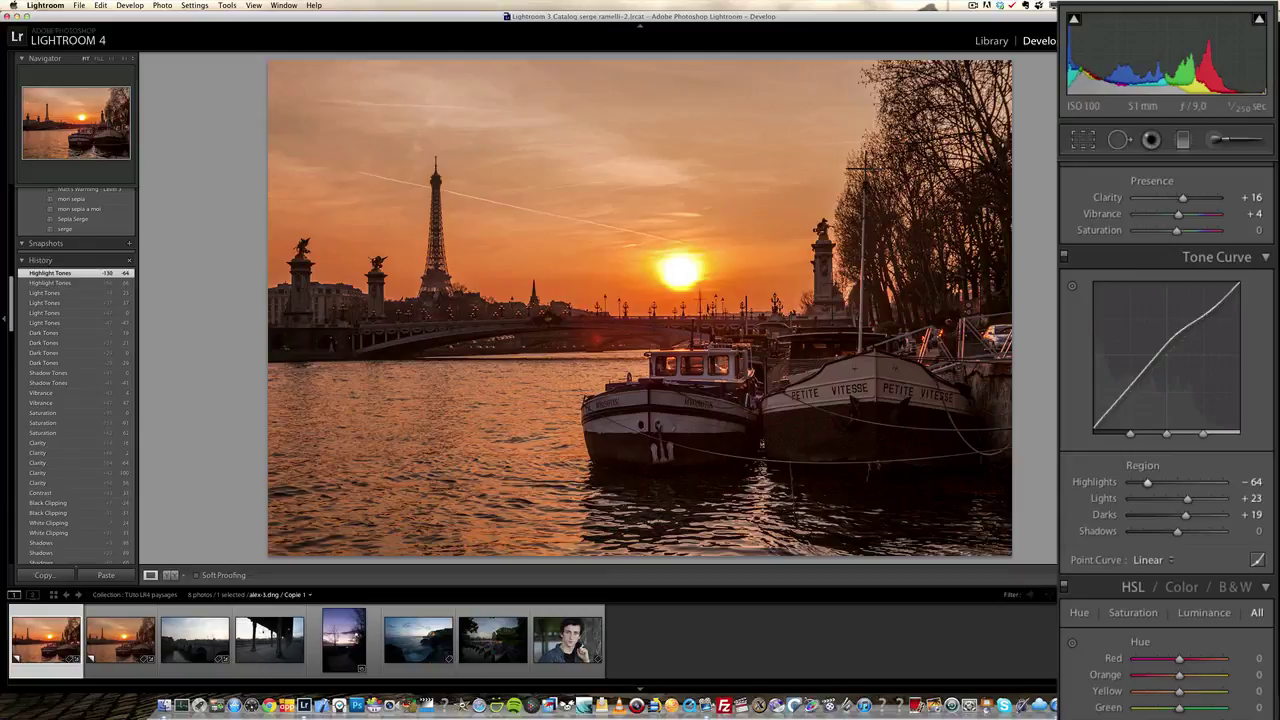
left_click(1182, 484)
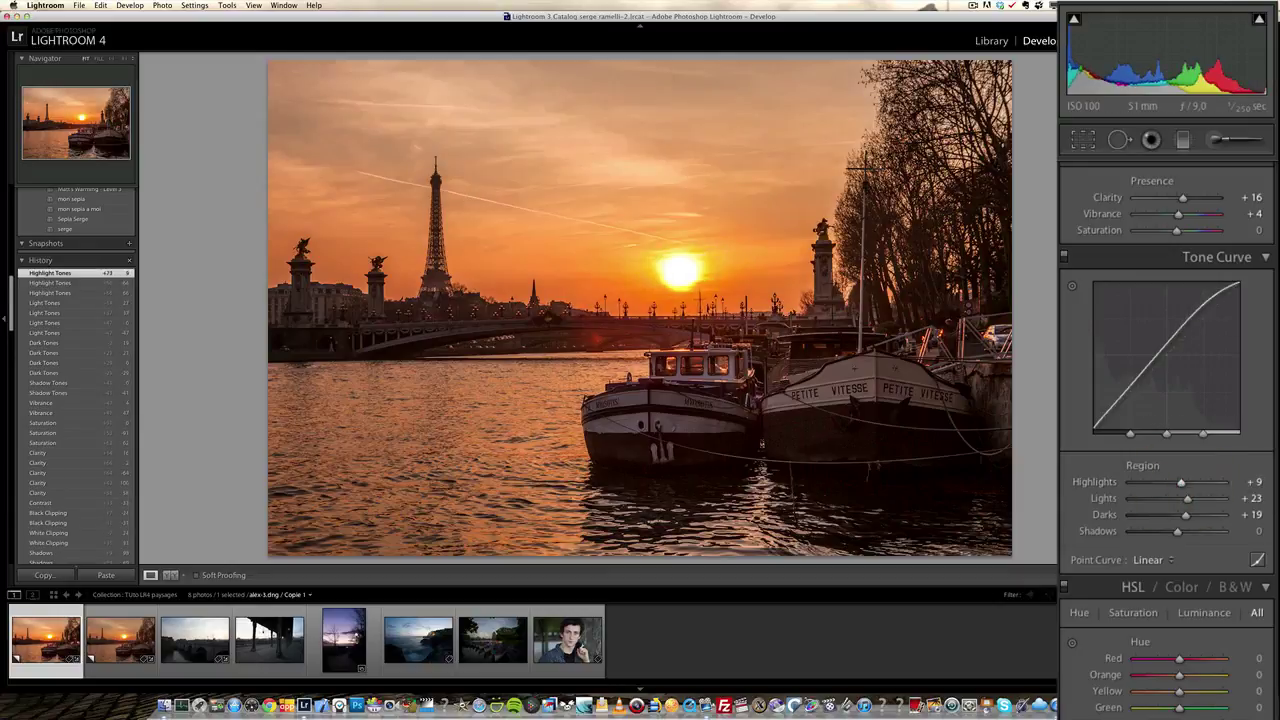
- Scroll the right panel to reveal the HSL / Color / B&W adjustments, all still at 0
scroll(1166, 400, "up", 3)
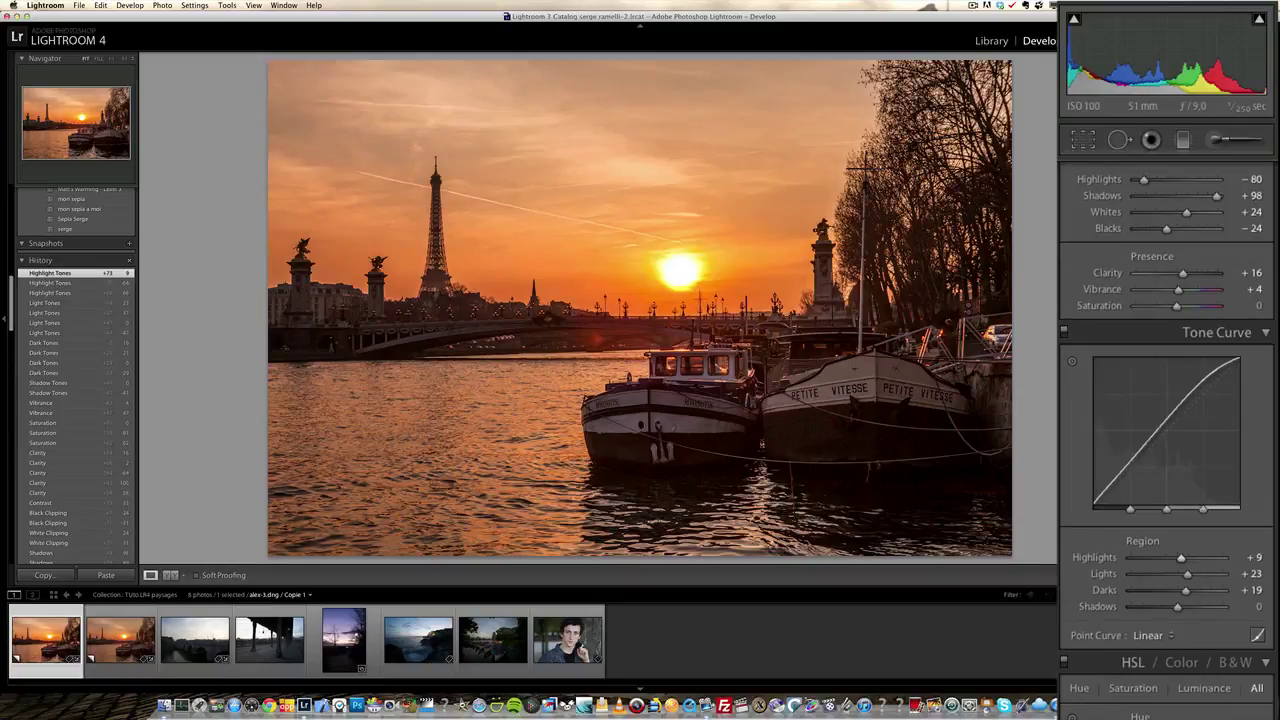
scroll(1166, 400, "up", 6)
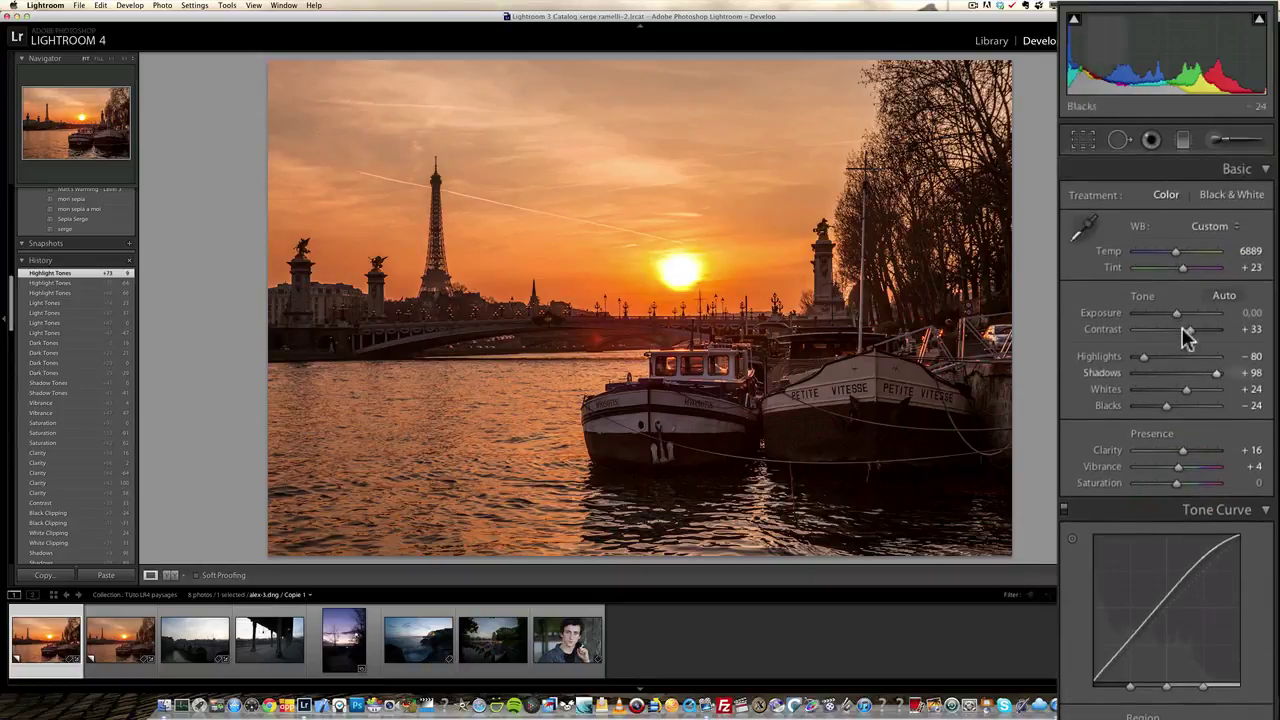
scroll(1218, 478, "down", 2)
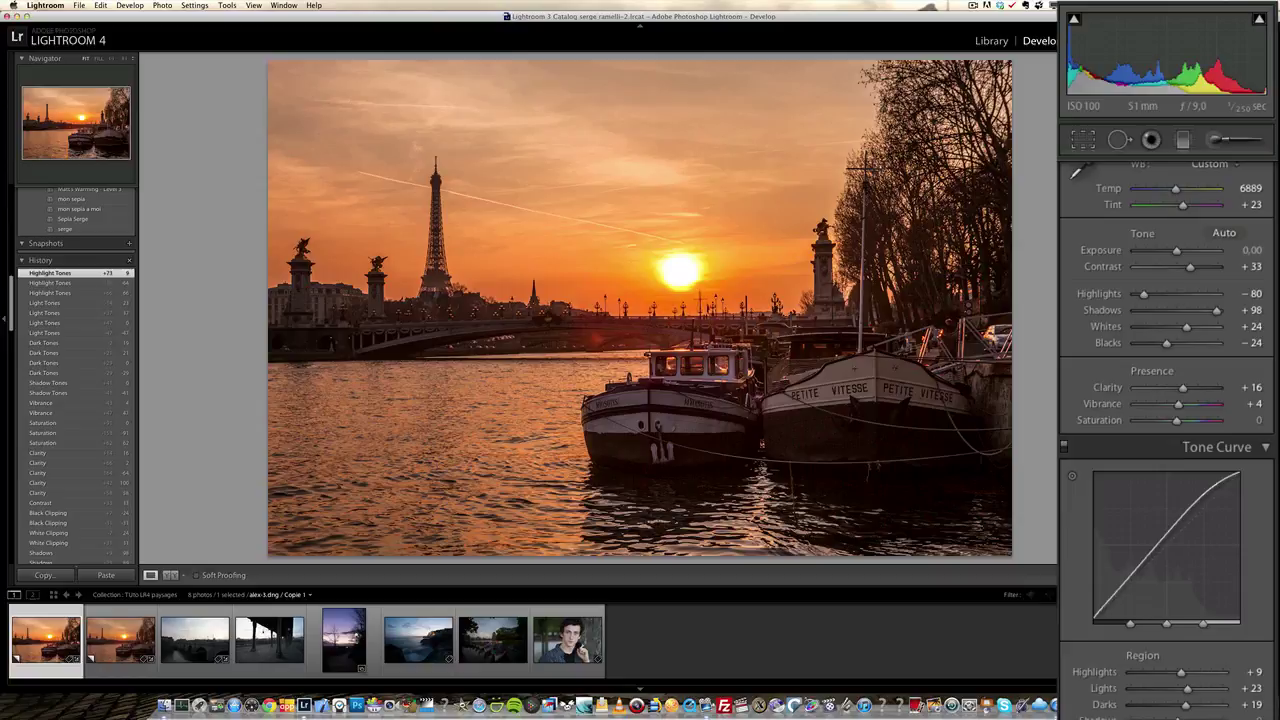
scroll(1168, 440, "down", 15)
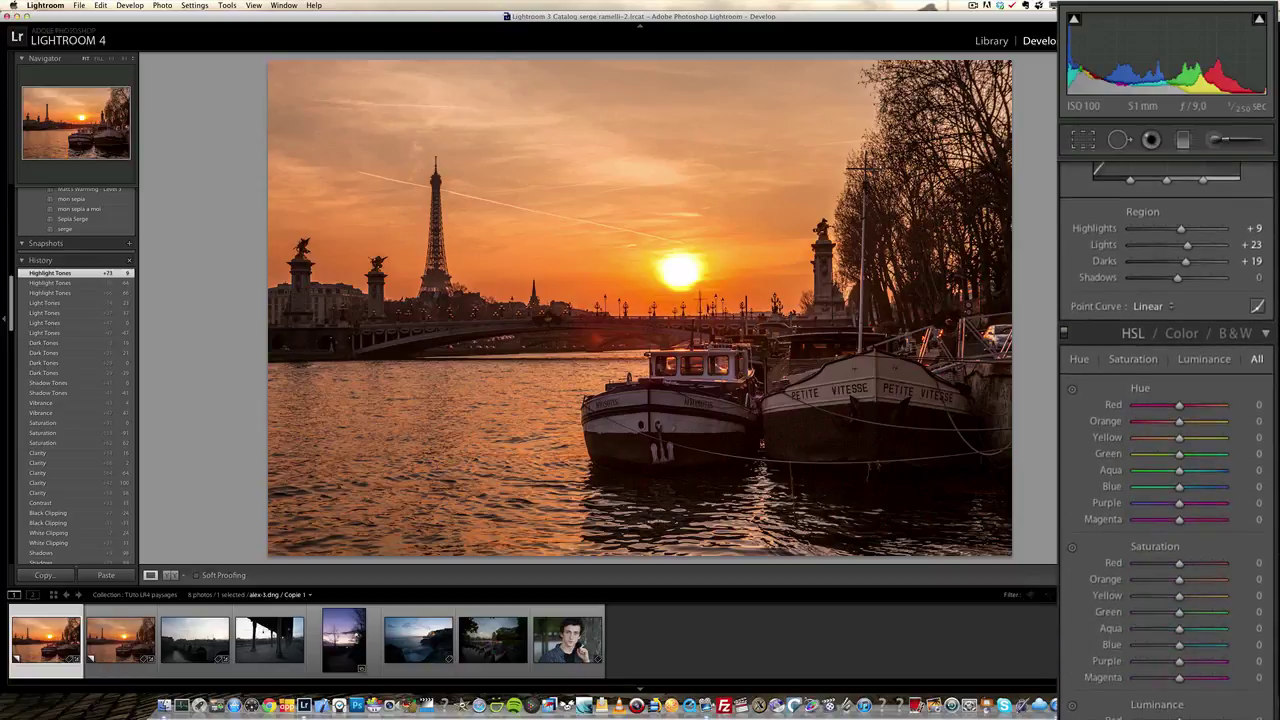
scroll(1167, 440, "up", 1)
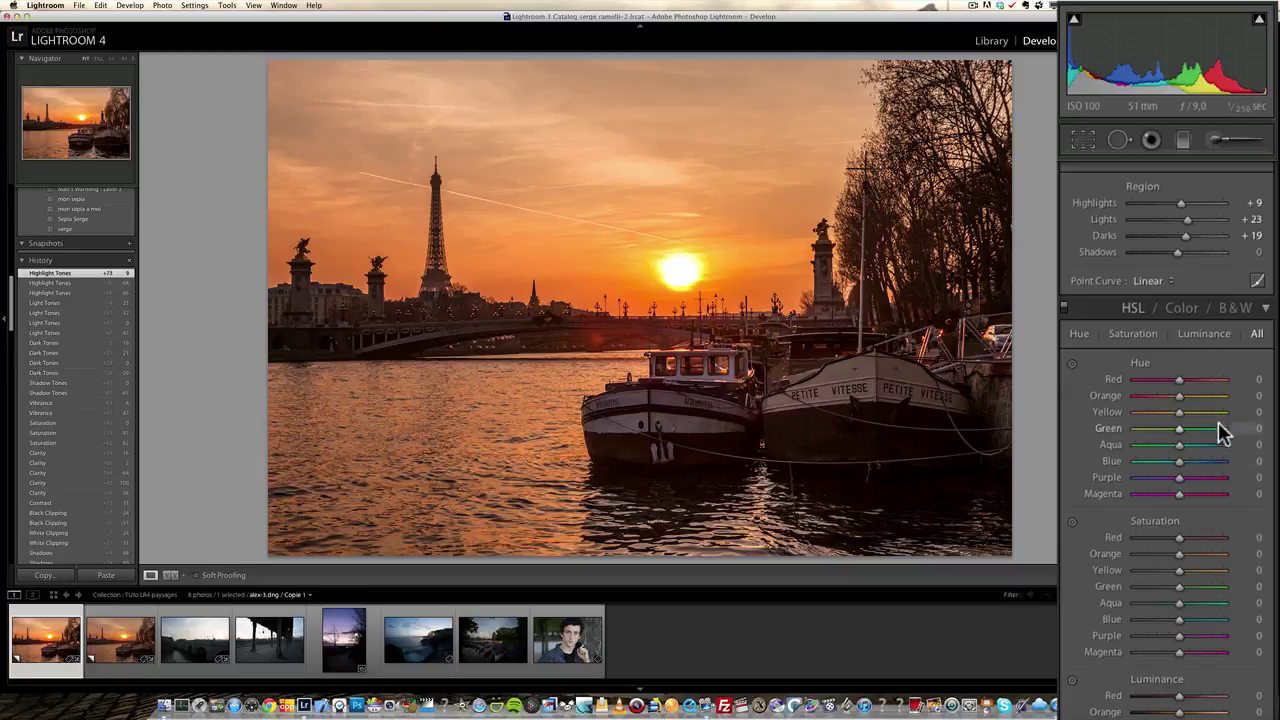
- Try the Red hue at -56 and +65, then settle it at -48
scroll(1167, 440, "up", 1)
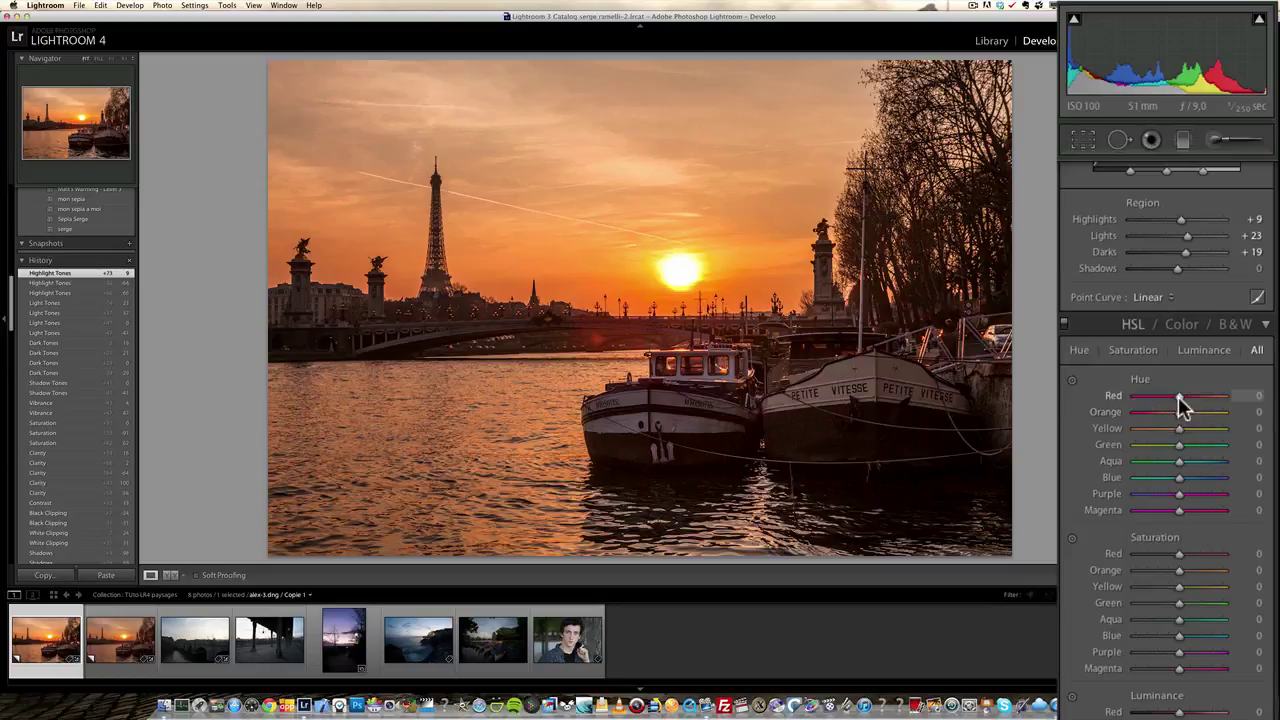
left_click_drag(1179, 394, 1154, 393)
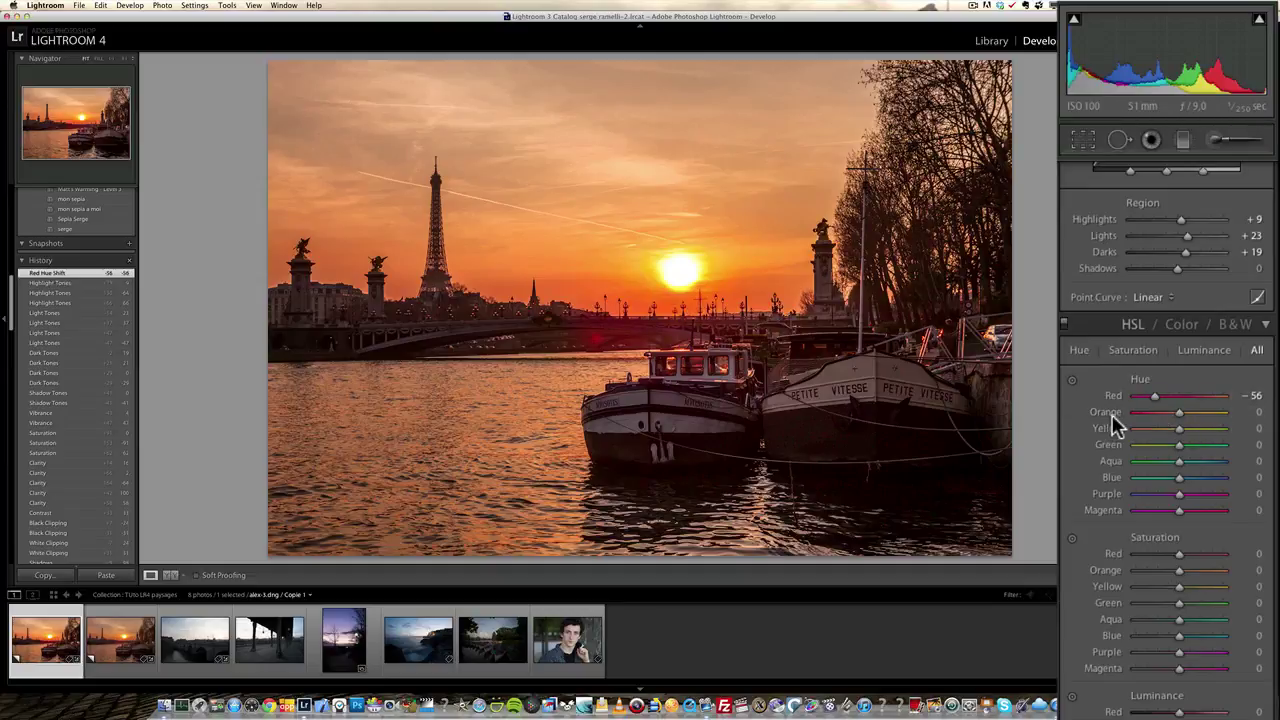
left_click_drag(1155, 395, 1209, 395)
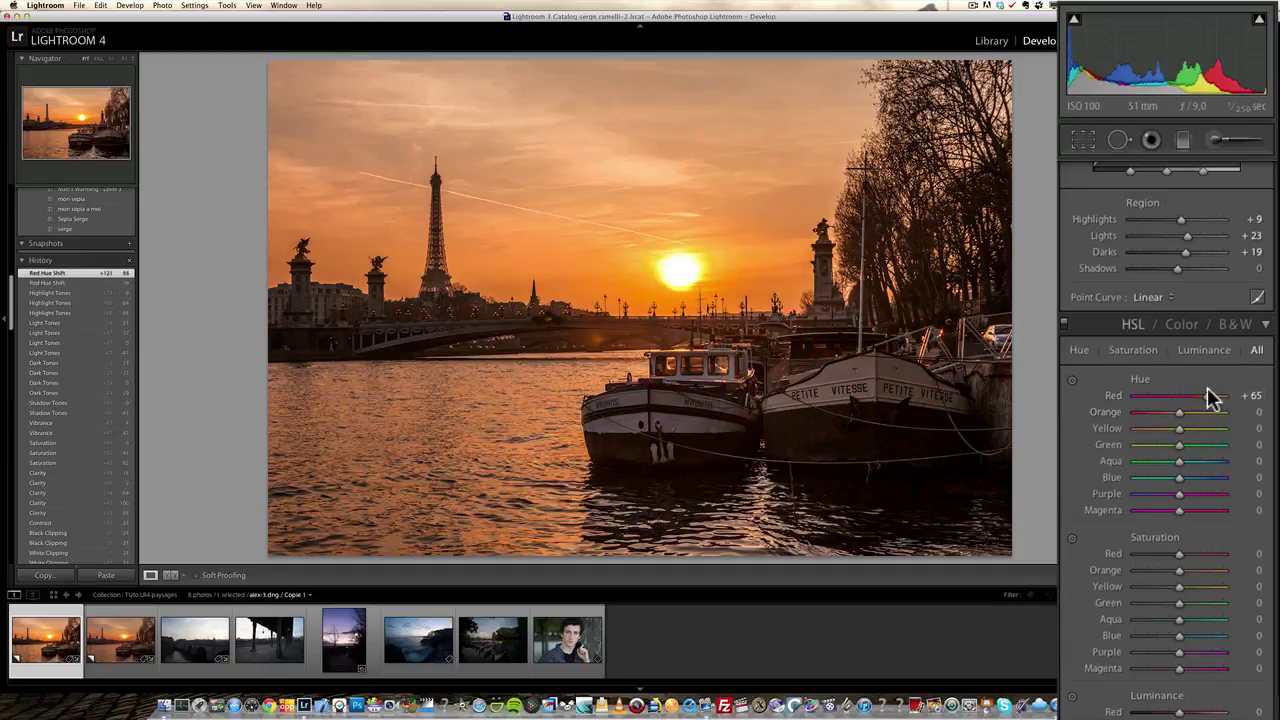
left_click_drag(1208, 395, 1159, 392)
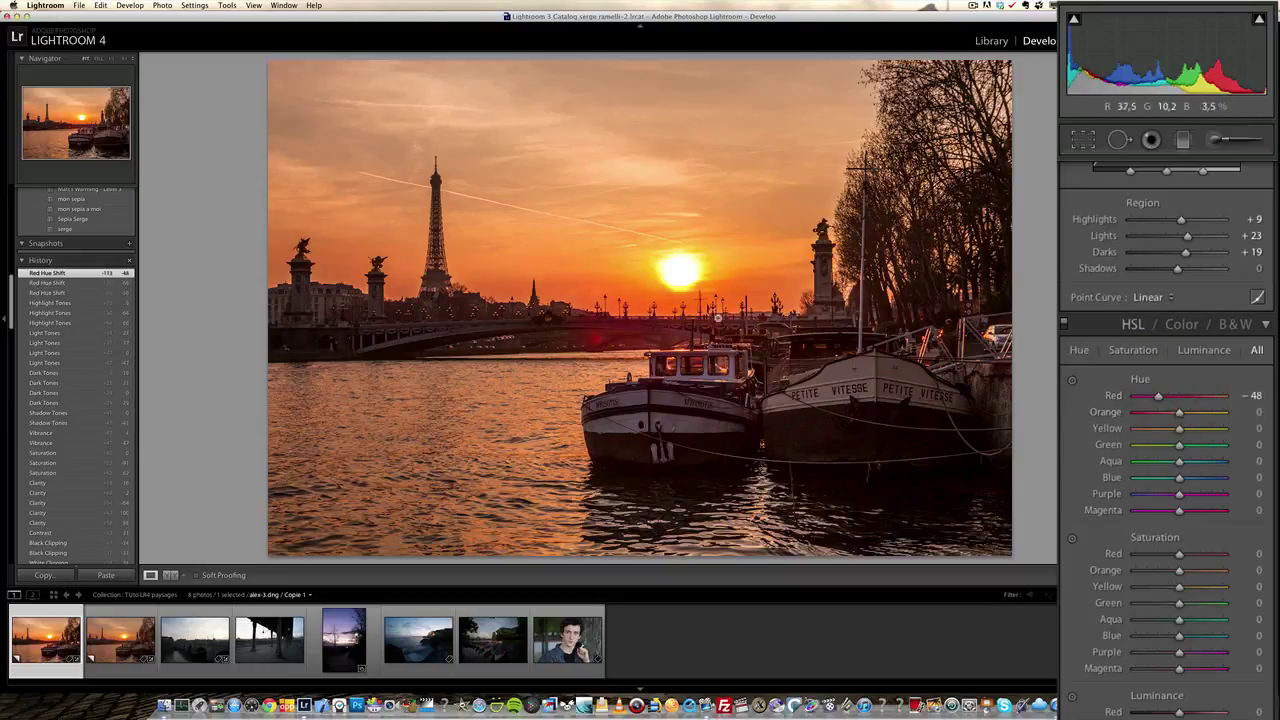
left_click_drag(1181, 416, 1211, 417)
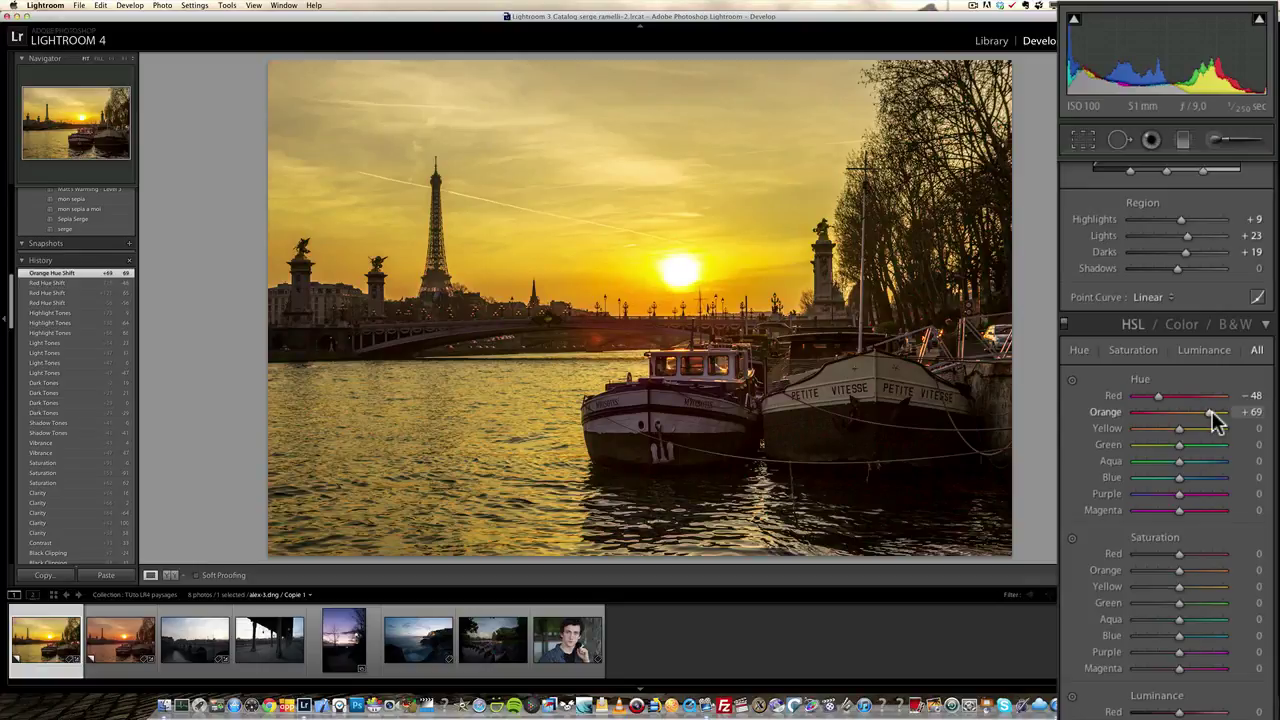
left_click_drag(1213, 418, 1156, 411)
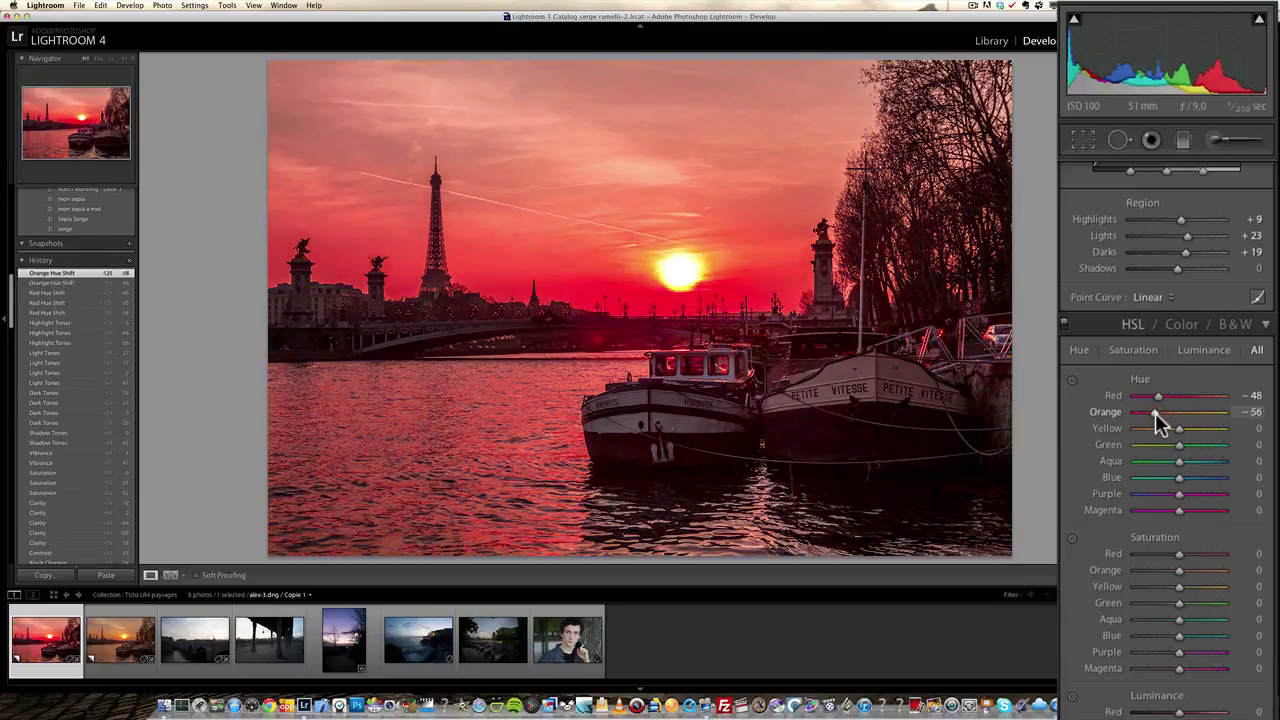
double_click(1155, 412)
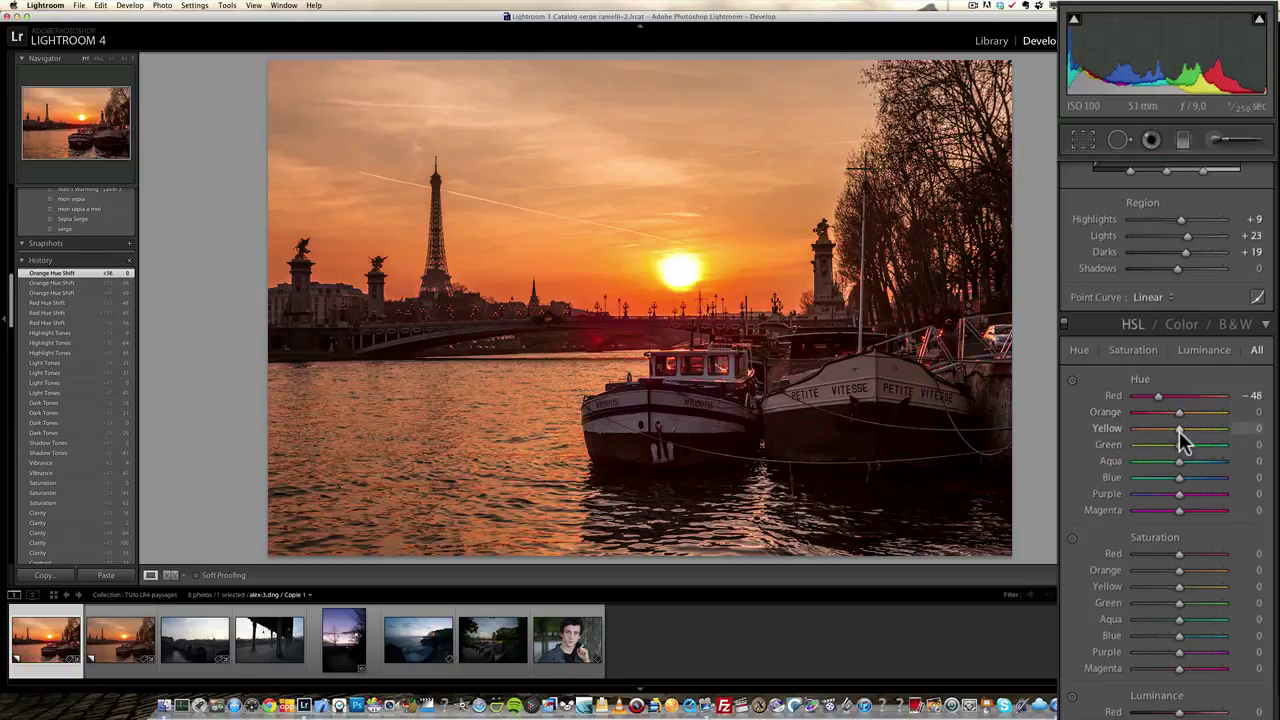
mouse_move(1180, 429)
left_mouse_down()
mouse_move(1154, 425)
mouse_move(1198, 432)
mouse_move(1183, 432)
left_mouse_up()
double_click(1183, 430)
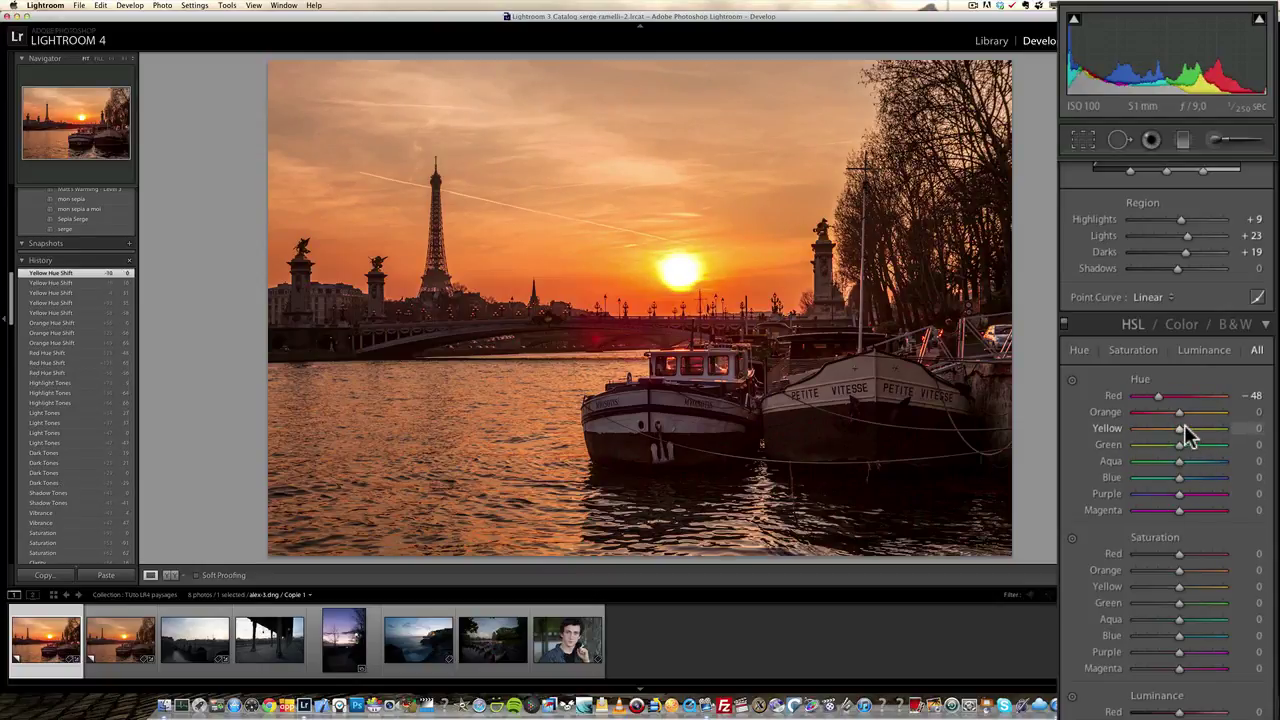
- Try several red saturation values, settling the reds at about +4
scroll(1158, 522, "down", 1)
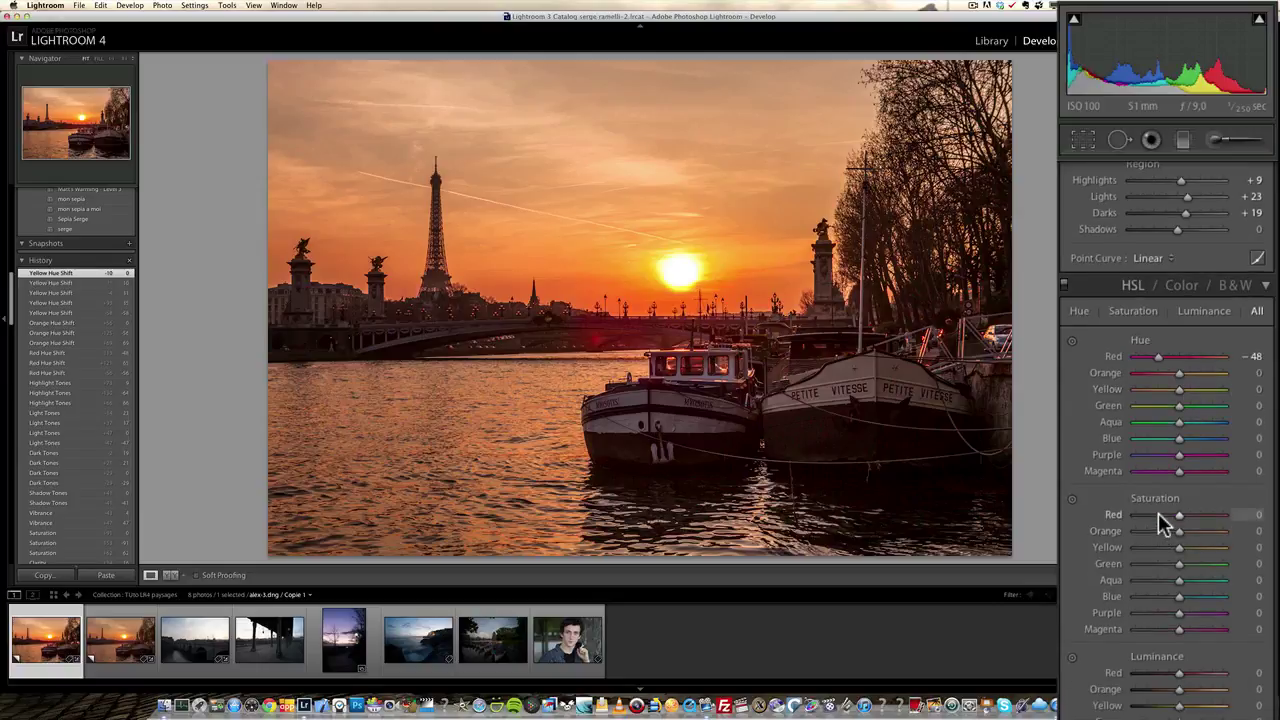
left_click(1210, 515)
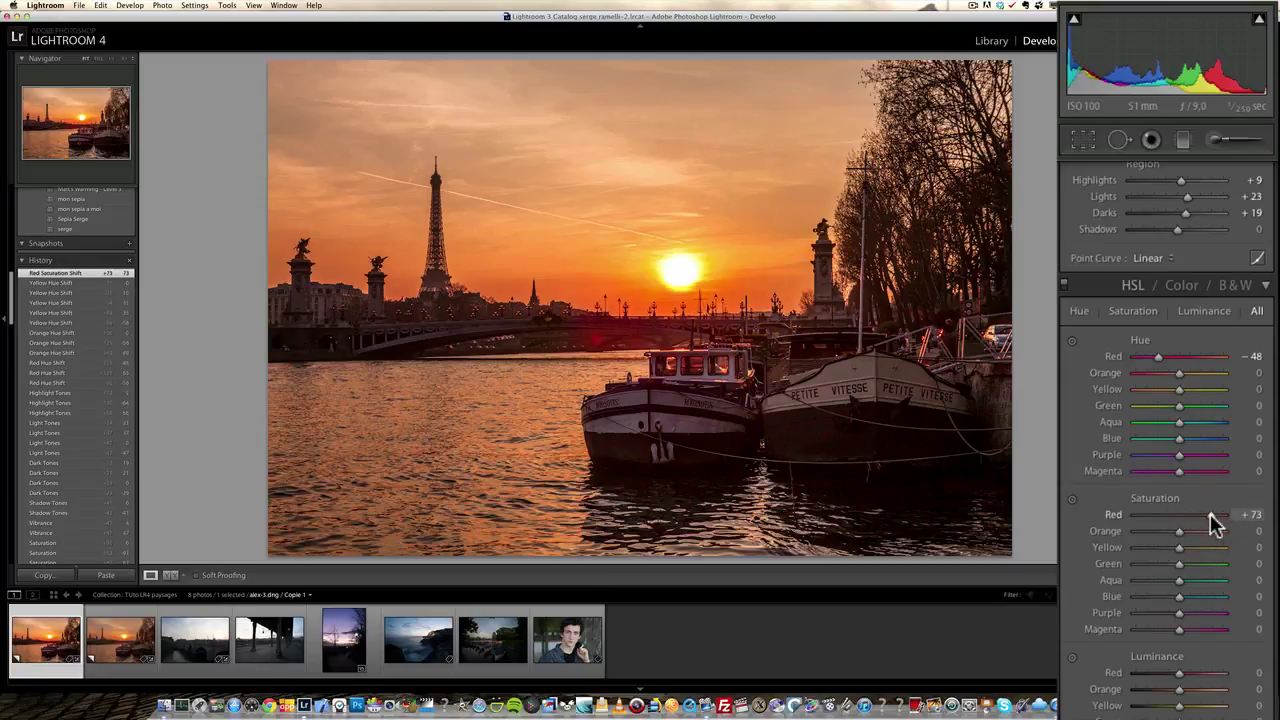
left_click_drag(1212, 522, 1180, 524)
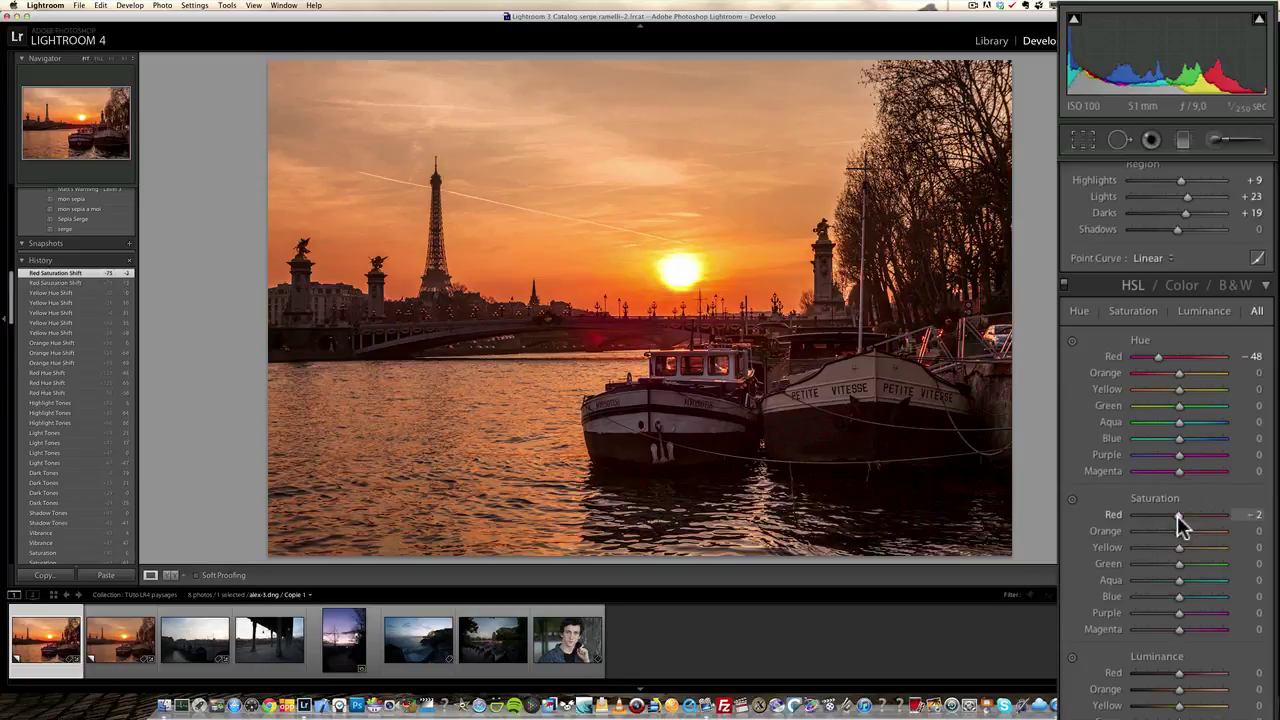
left_click(1152, 514)
left_click(1179, 514)
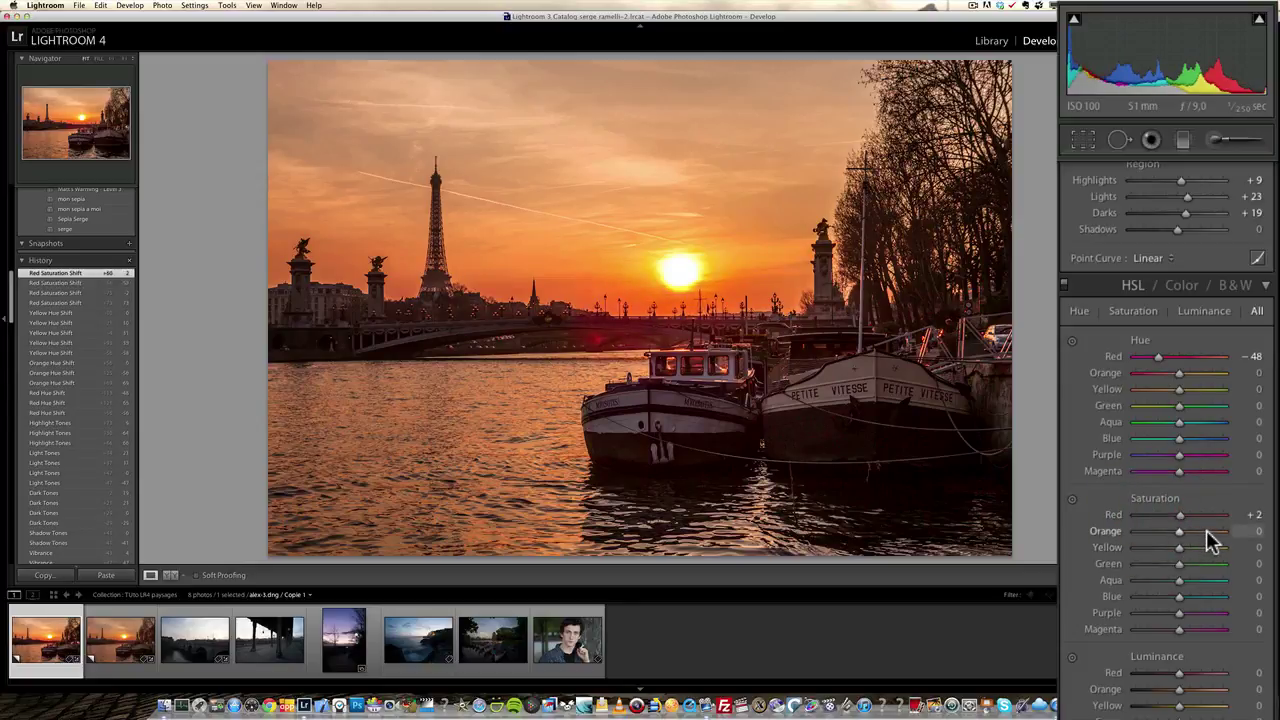
- Test orange saturation with the slider and the on-photo tool, then reset Orange to 0
left_click(1206, 531)
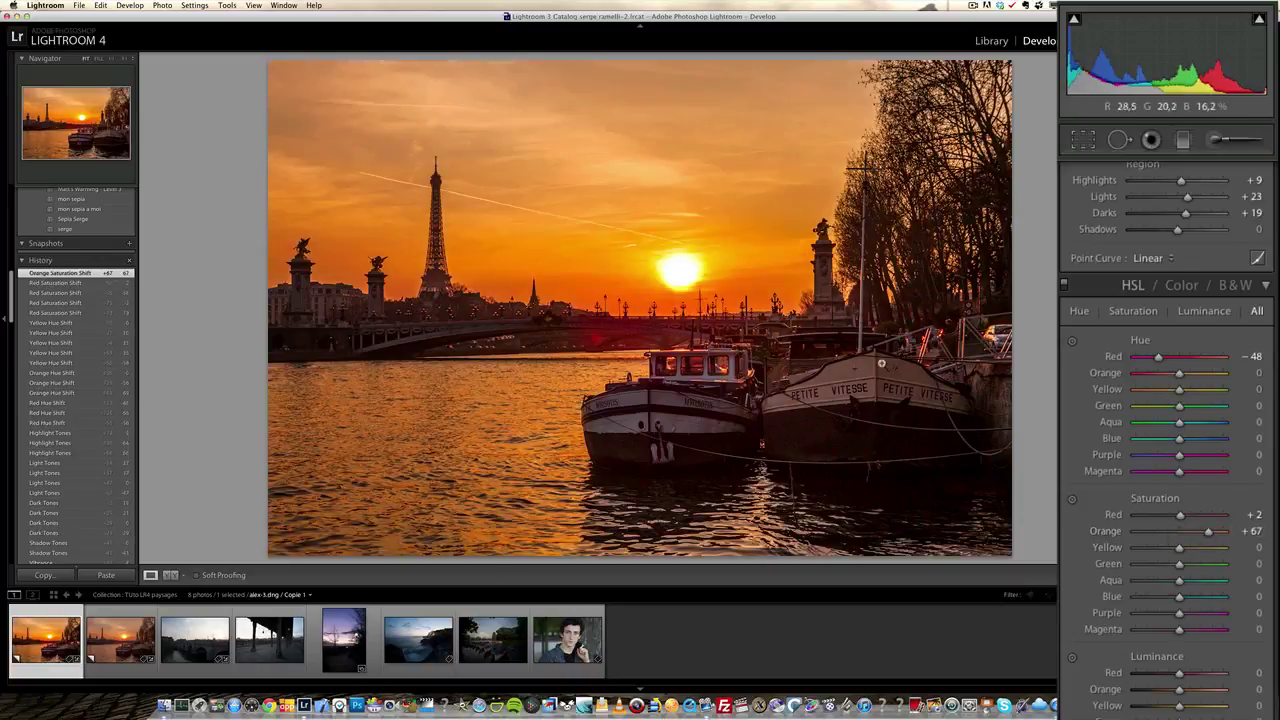
double_click(1210, 531)
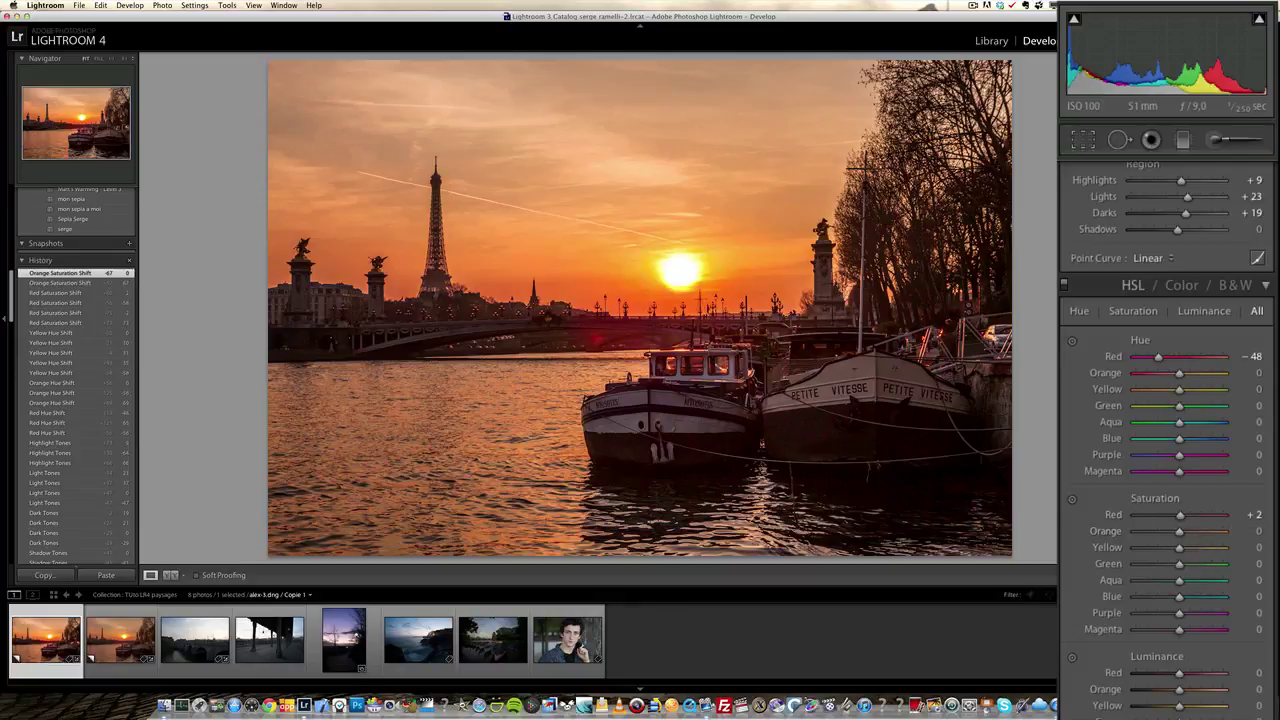
left_click(1071, 498)
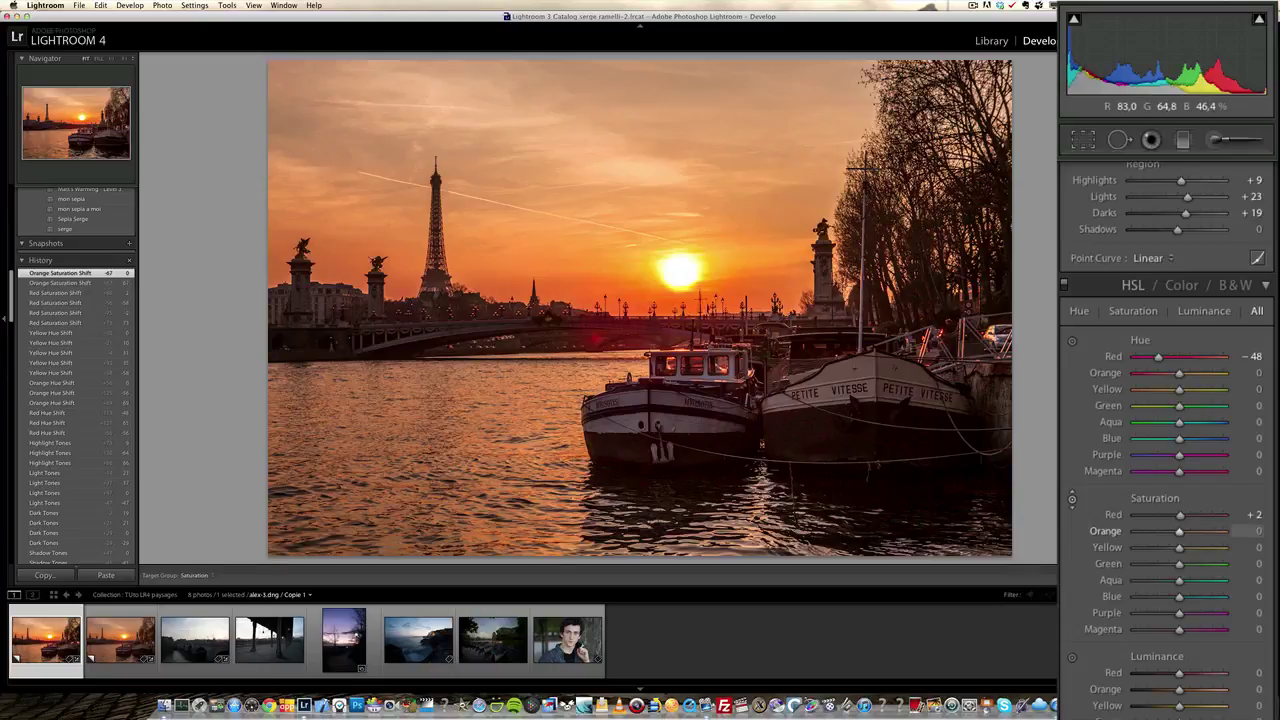
key("Up")
key("Up")
key("Up")
key("Up")
key("Up")
key("Up")
key("Up")
key("Up")
key("Up")
key("Up")
key("Up")
key("Up")
key("Up")
key("Up")
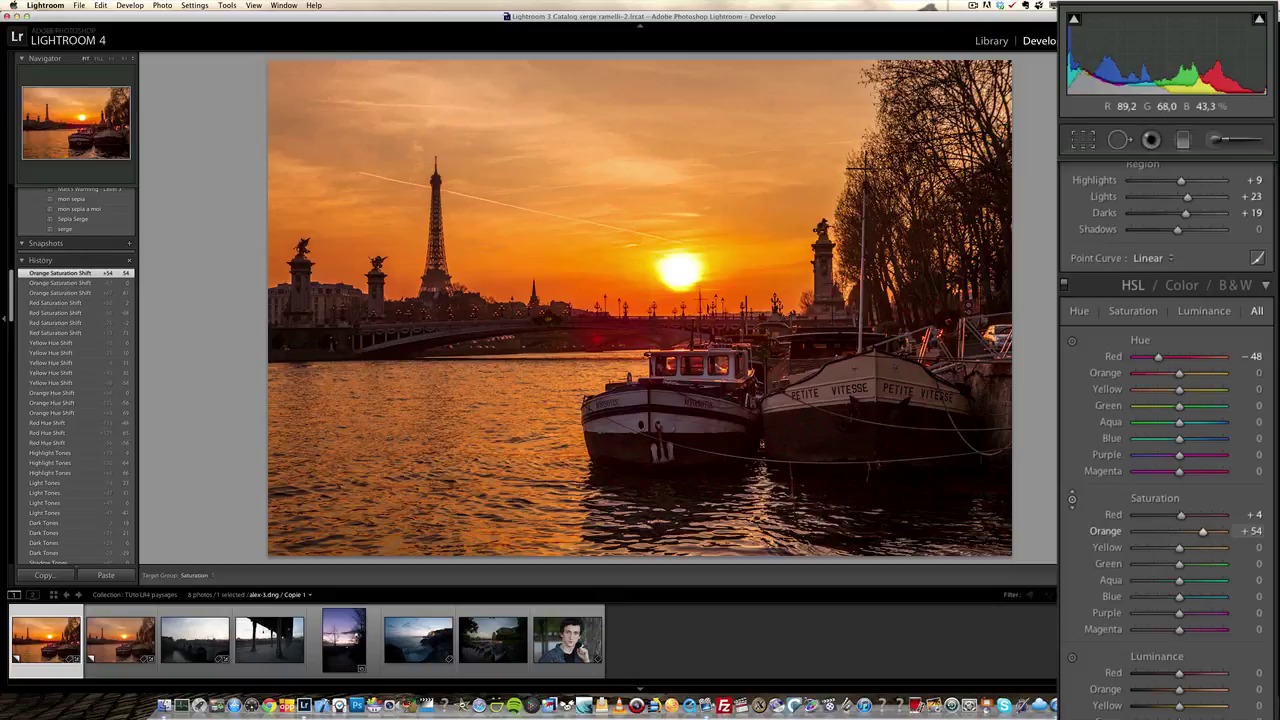
left_click_drag(700, 180, 700, 292)
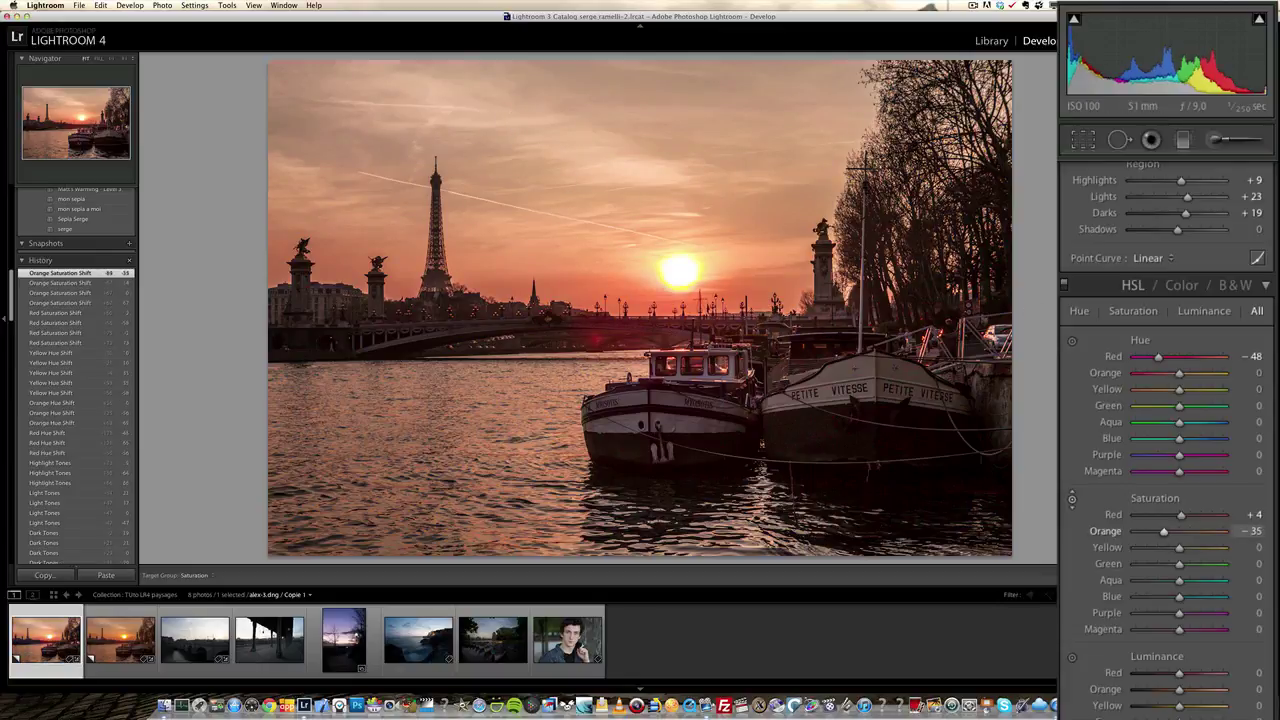
left_click_drag(1163, 531, 1165, 531)
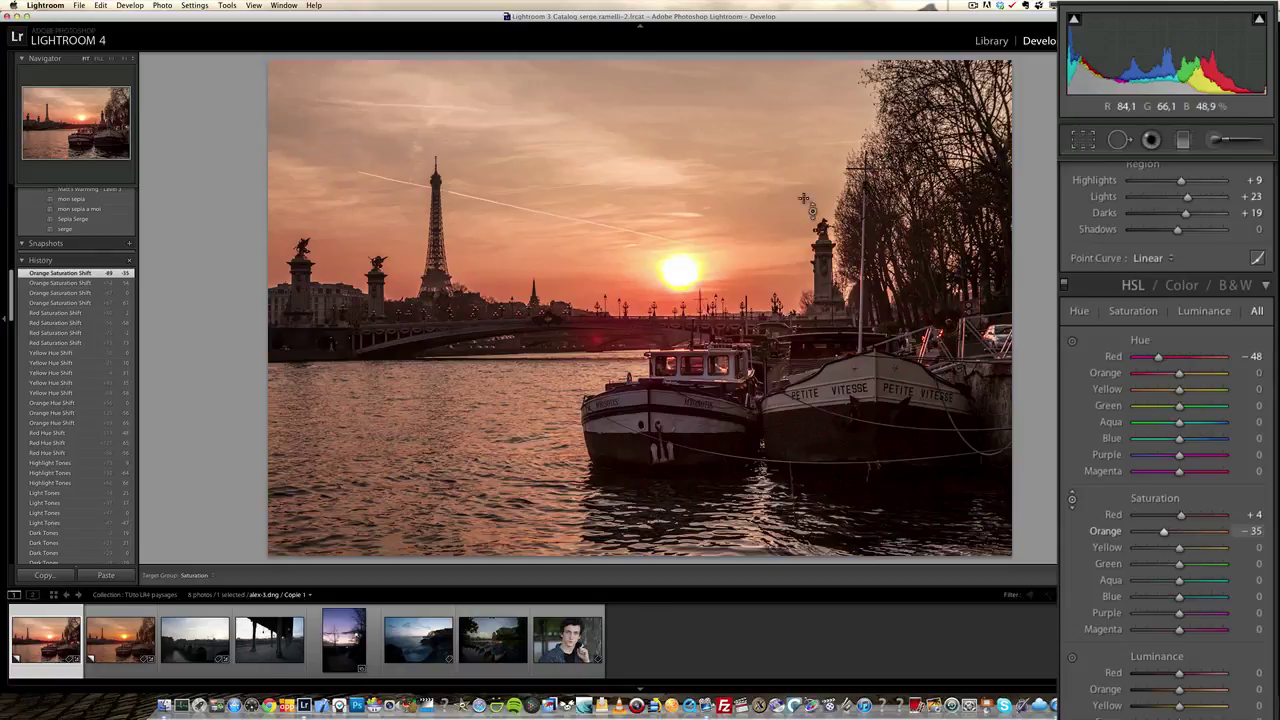
left_click(1165, 531)
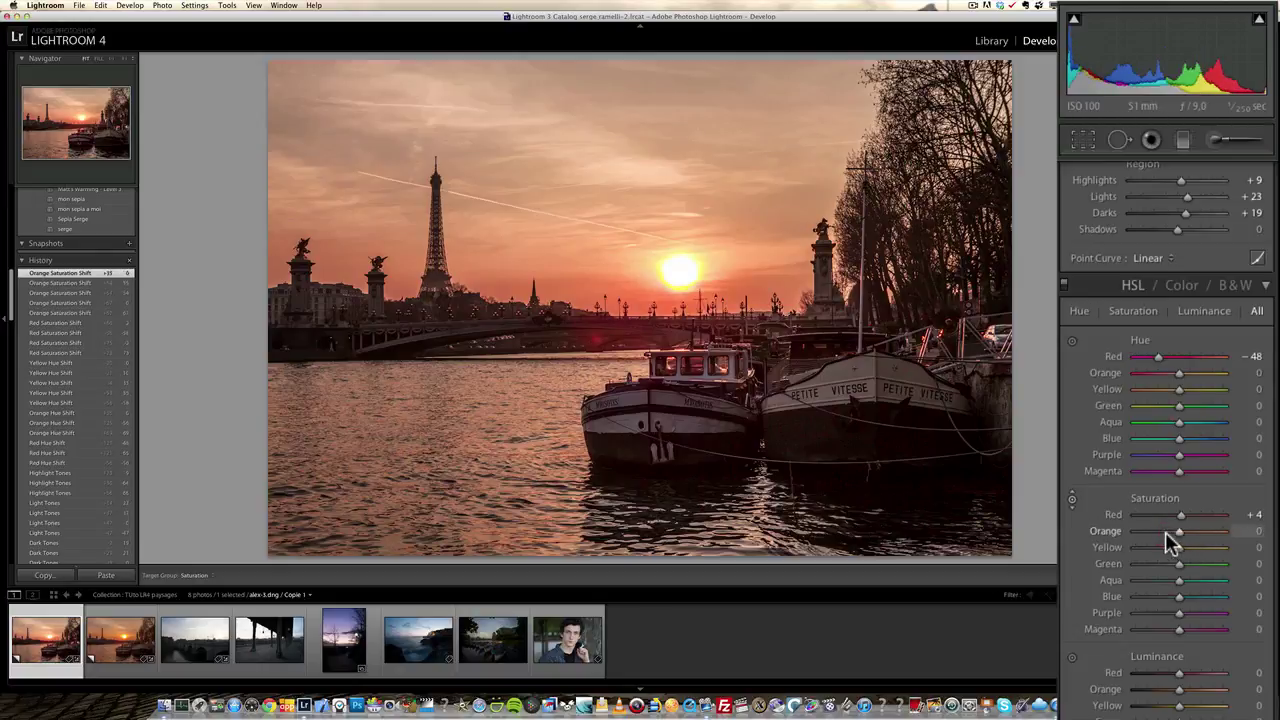
double_click(1165, 531)
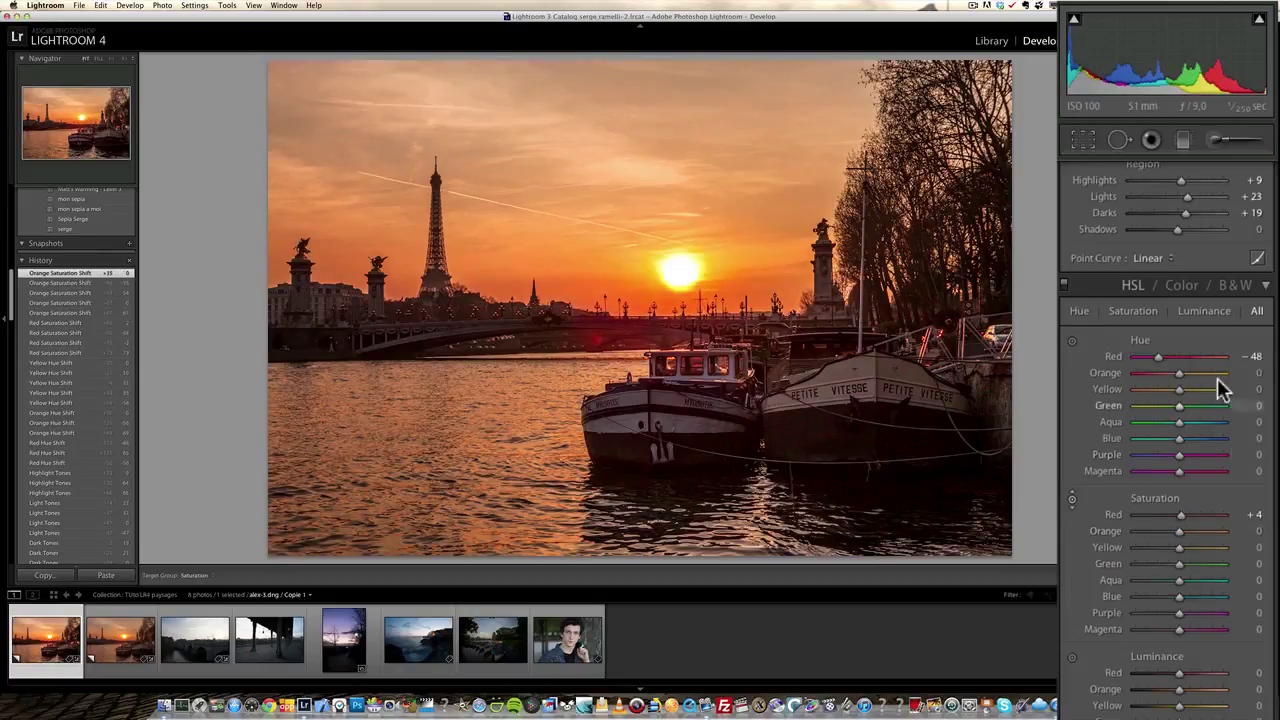
- Try darkening red luminance to -67 and -75, then reset it to 0
scroll(1130, 618, "down", 1)
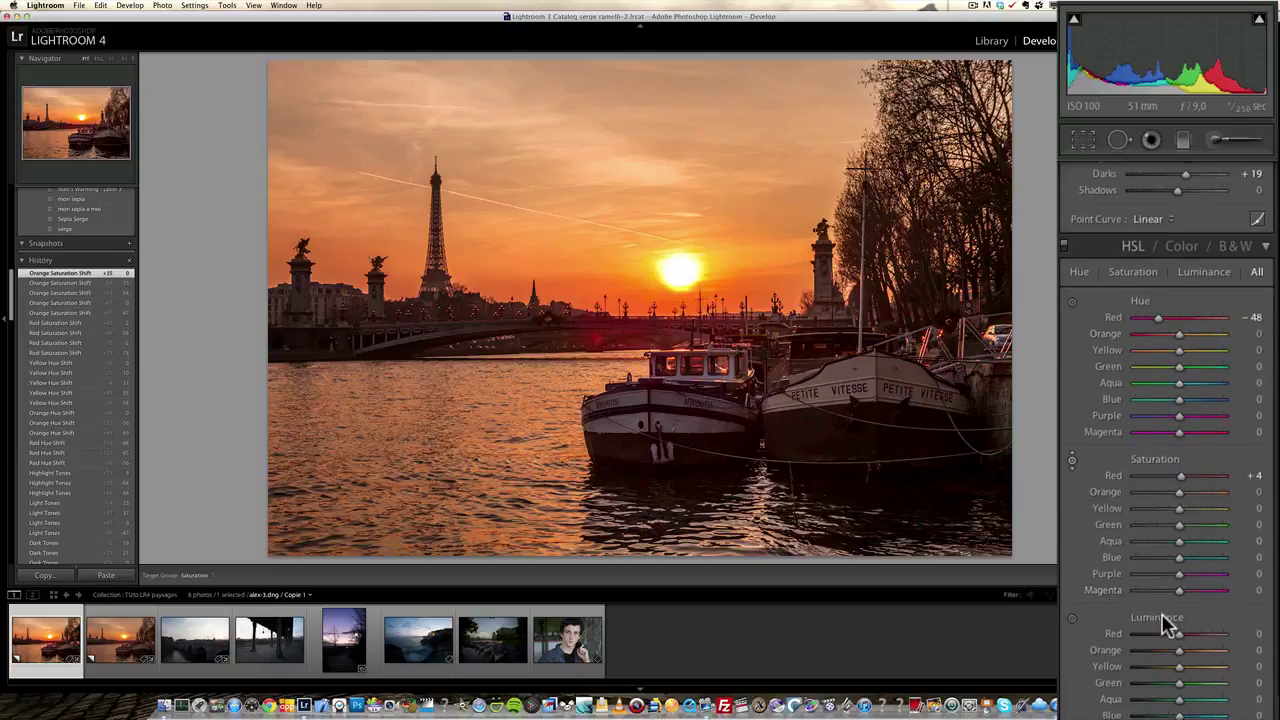
scroll(1147, 467, "down", 4)
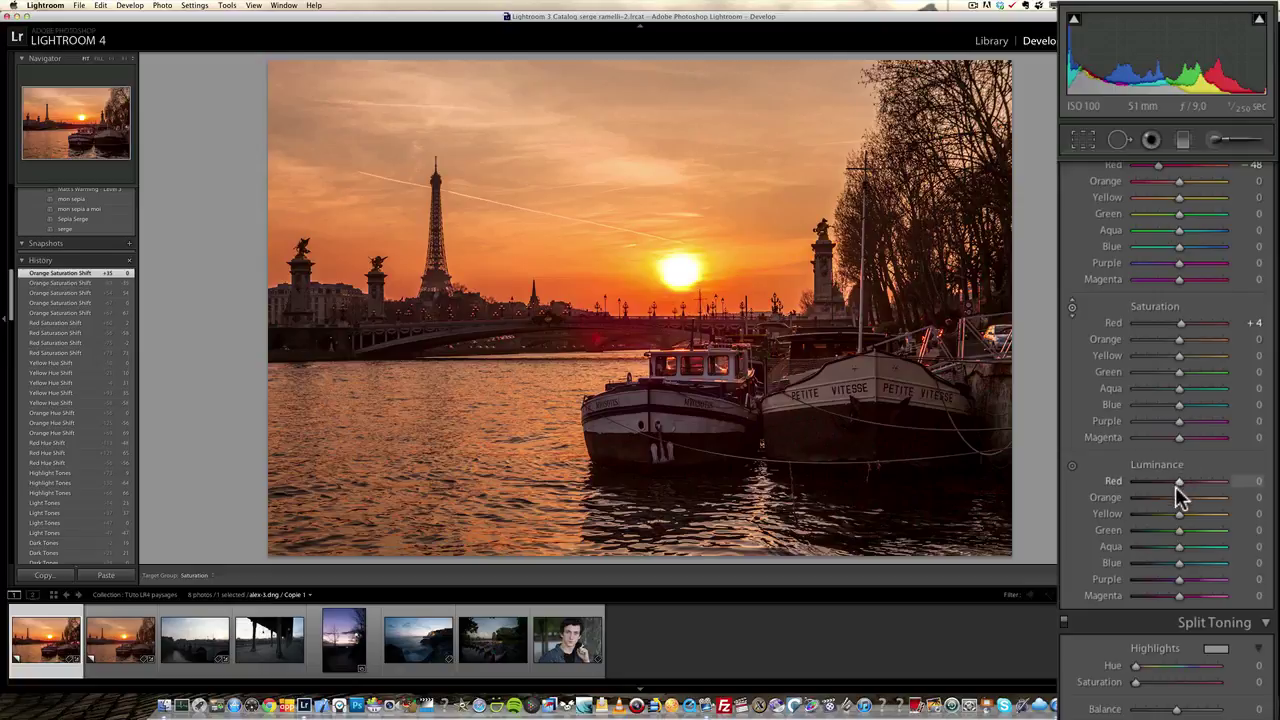
left_click_drag(1178, 481, 1151, 482)
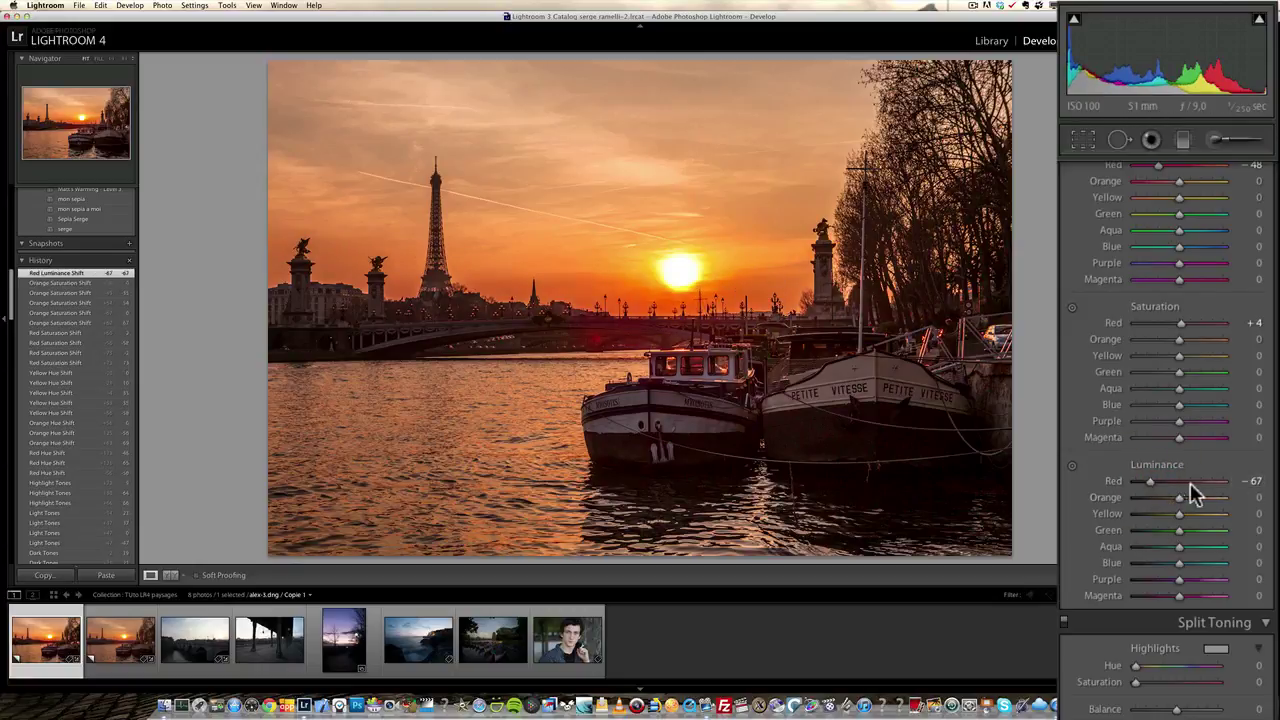
left_click_drag(1150, 481, 1146, 479)
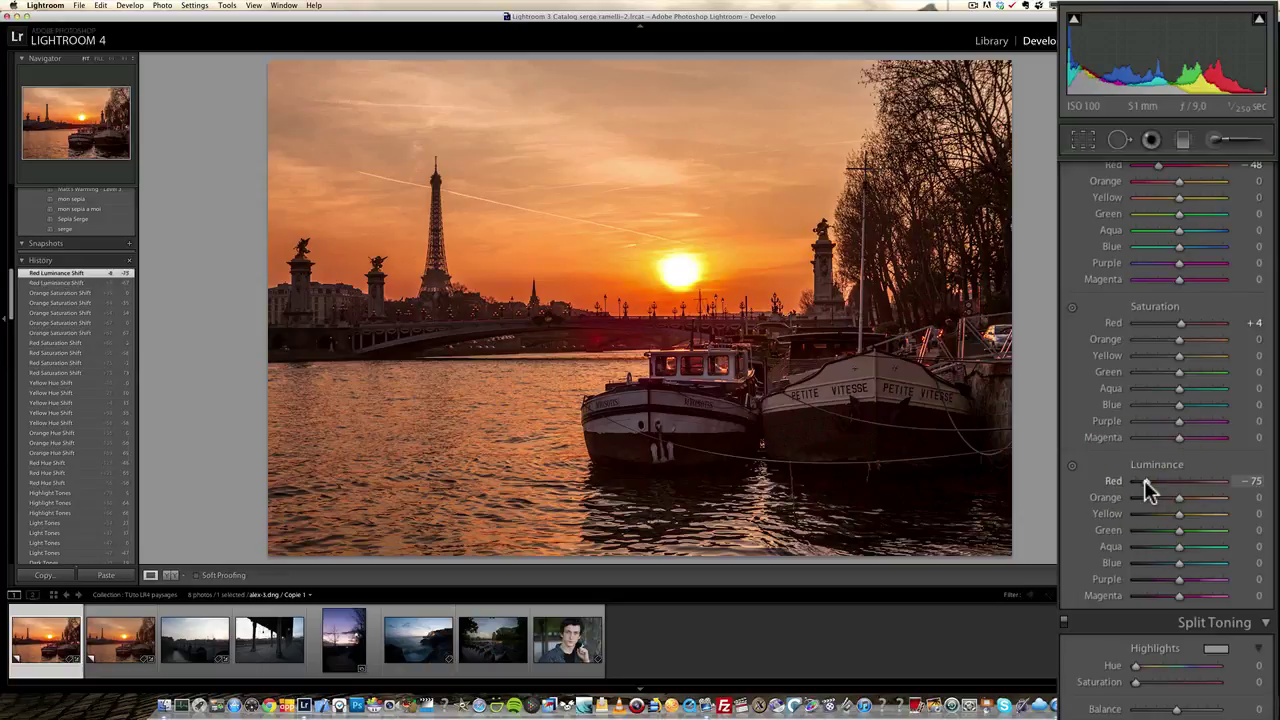
double_click(1149, 483)
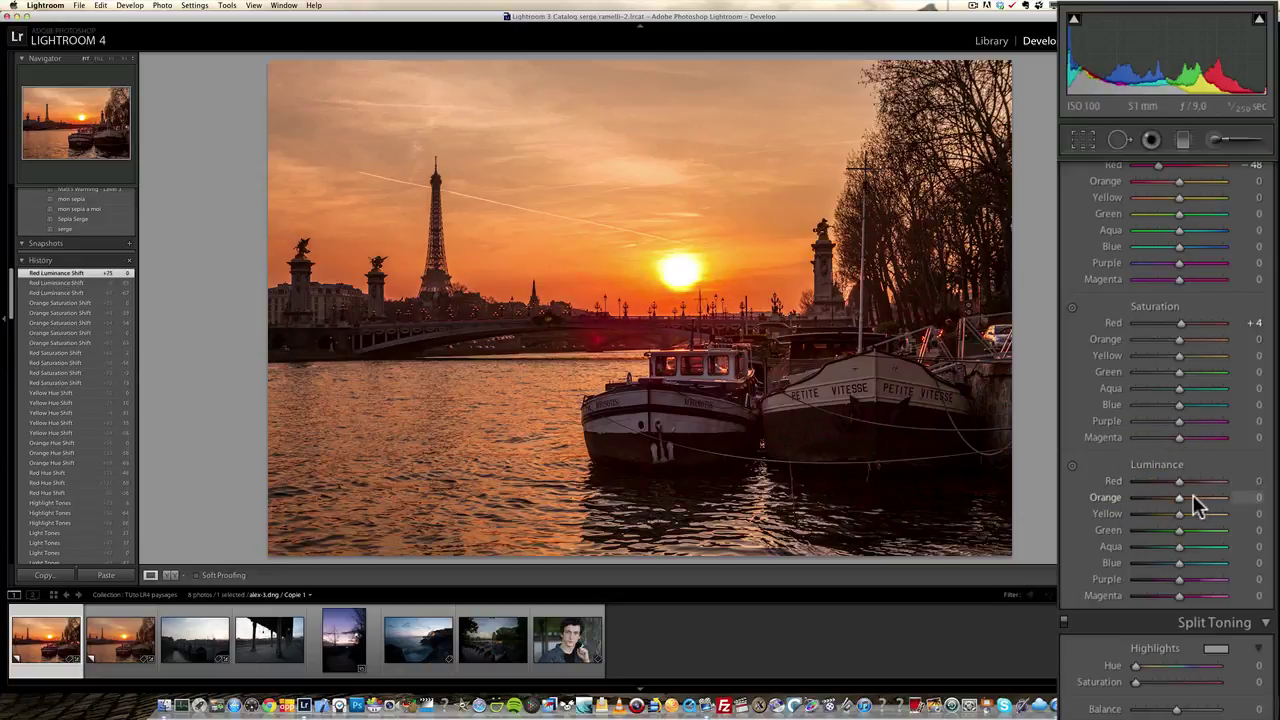
- Try orange luminance at -67 and +60, then reset it to 0
left_click(1150, 497)
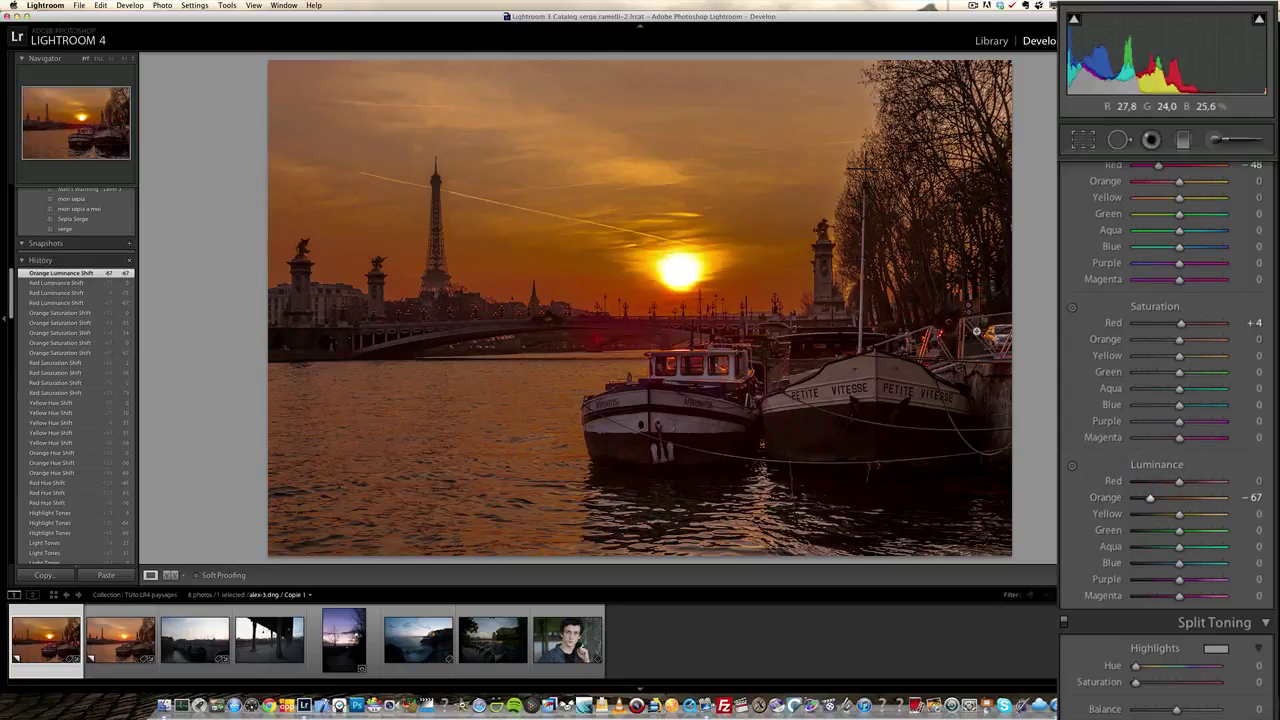
left_click(1205, 497)
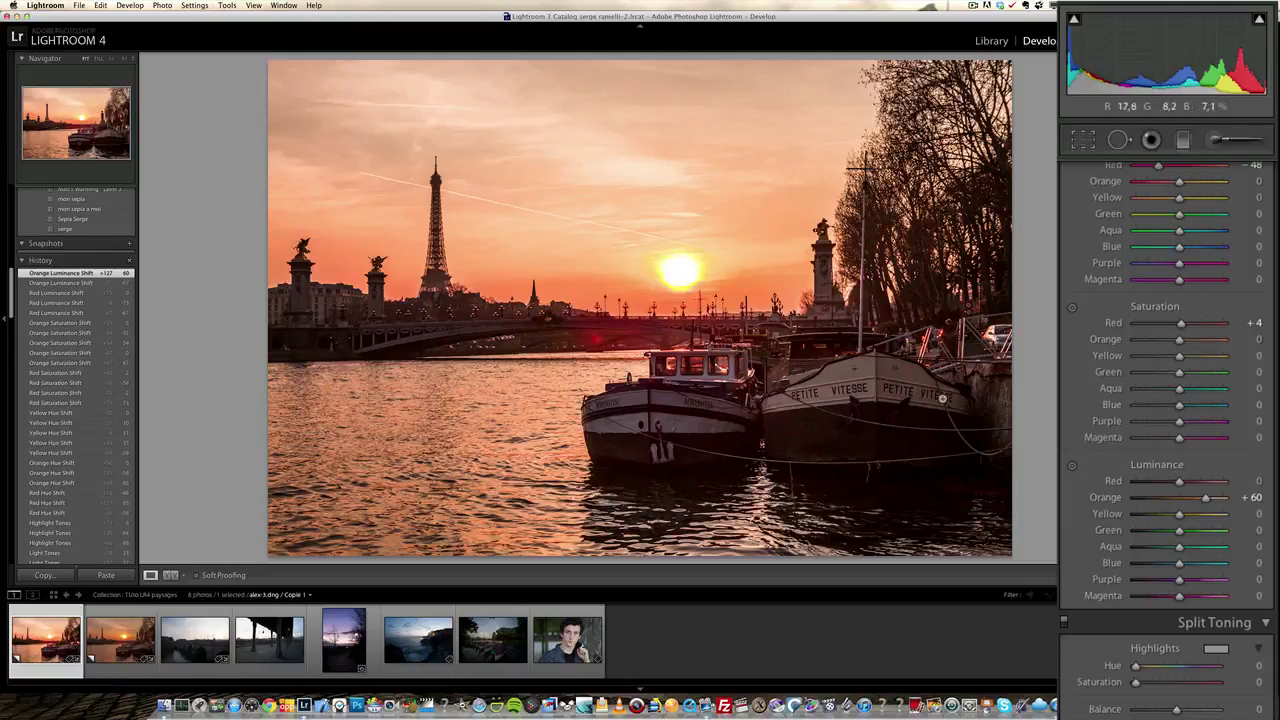
double_click(1205, 495)
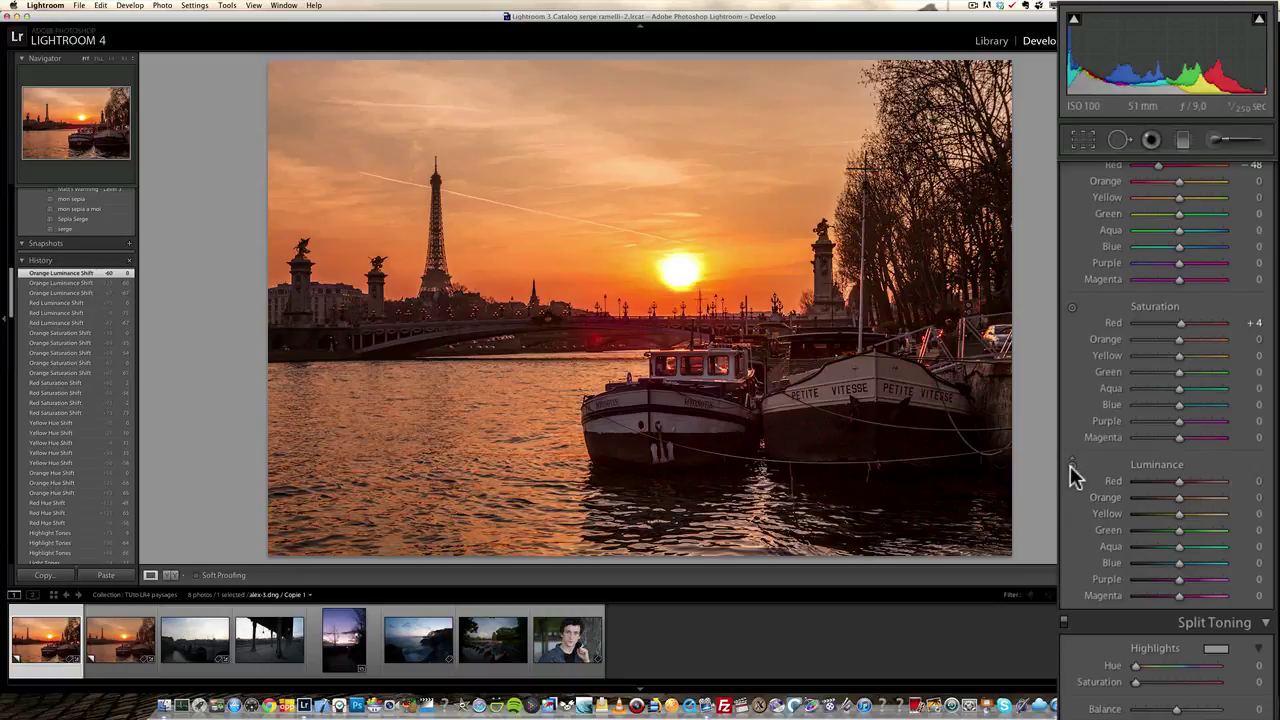
- Brighten the orange sky with the on-photo luminance tool, then reset Orange luminance and Red hue to 0
left_click(1071, 464)
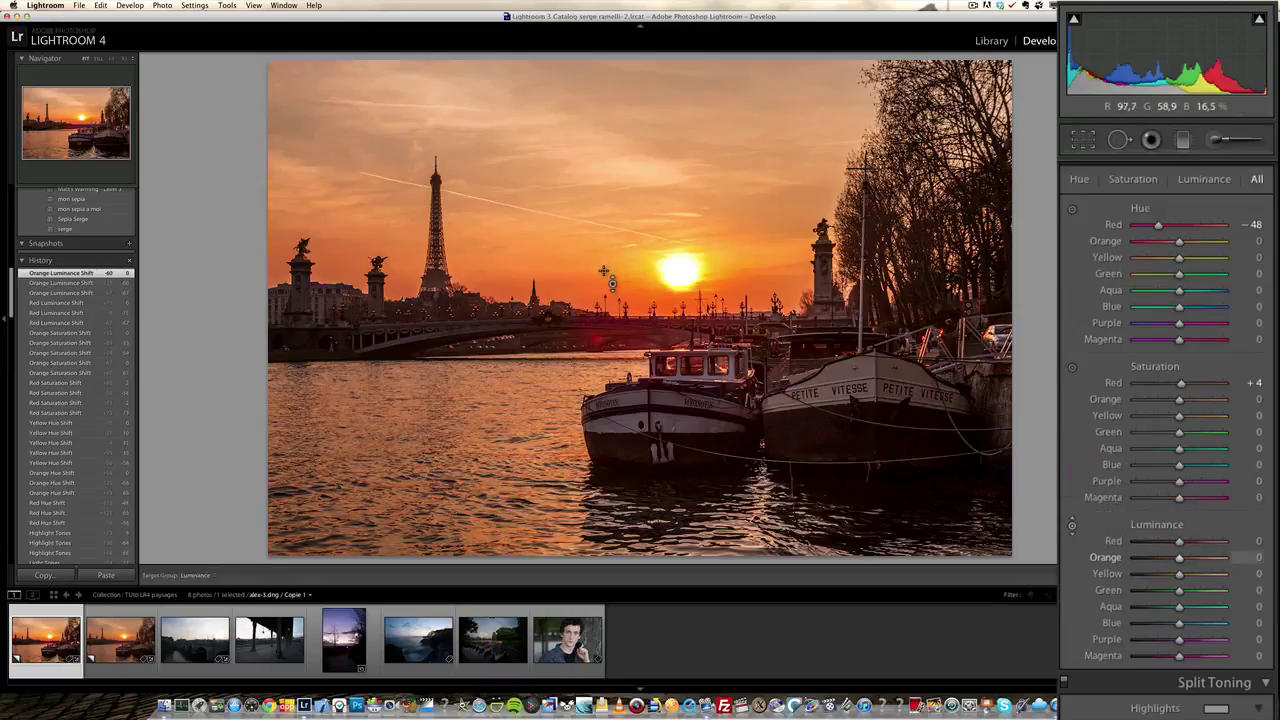
mouse_move(560, 240)
left_mouse_down()
mouse_move(560, 200)
mouse_move(560, 257)
left_mouse_up()
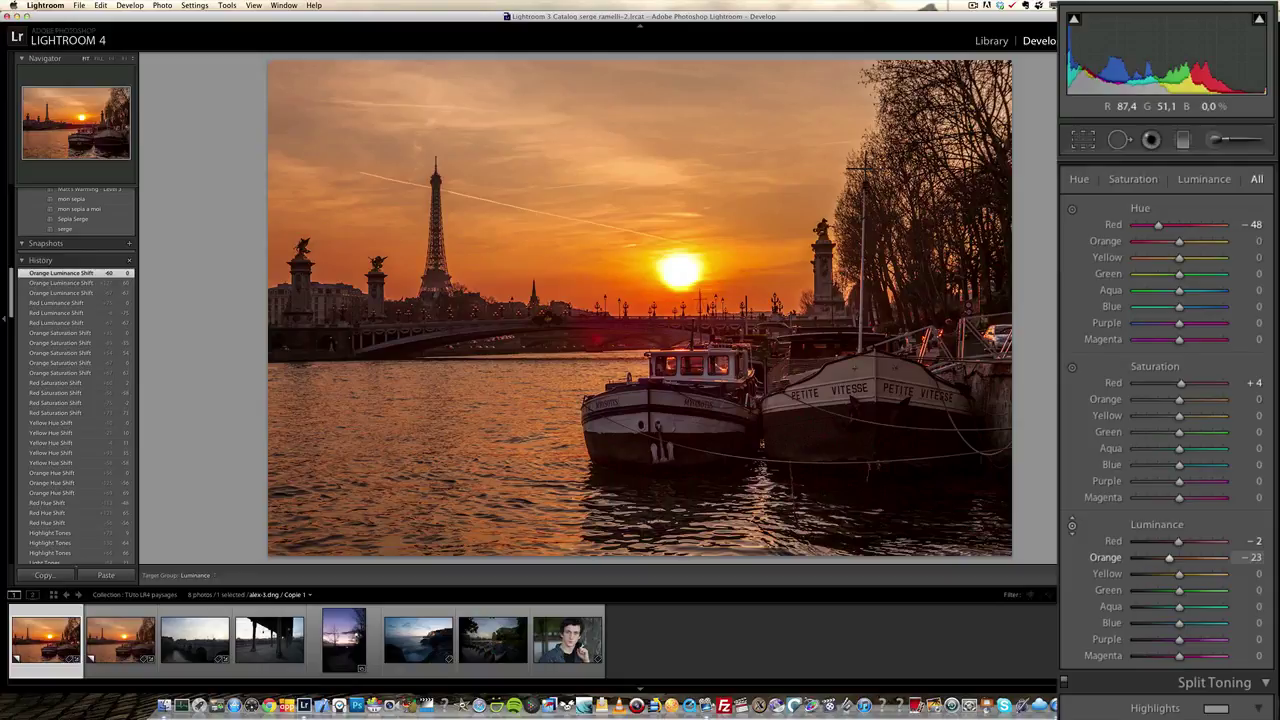
double_click(1169, 560)
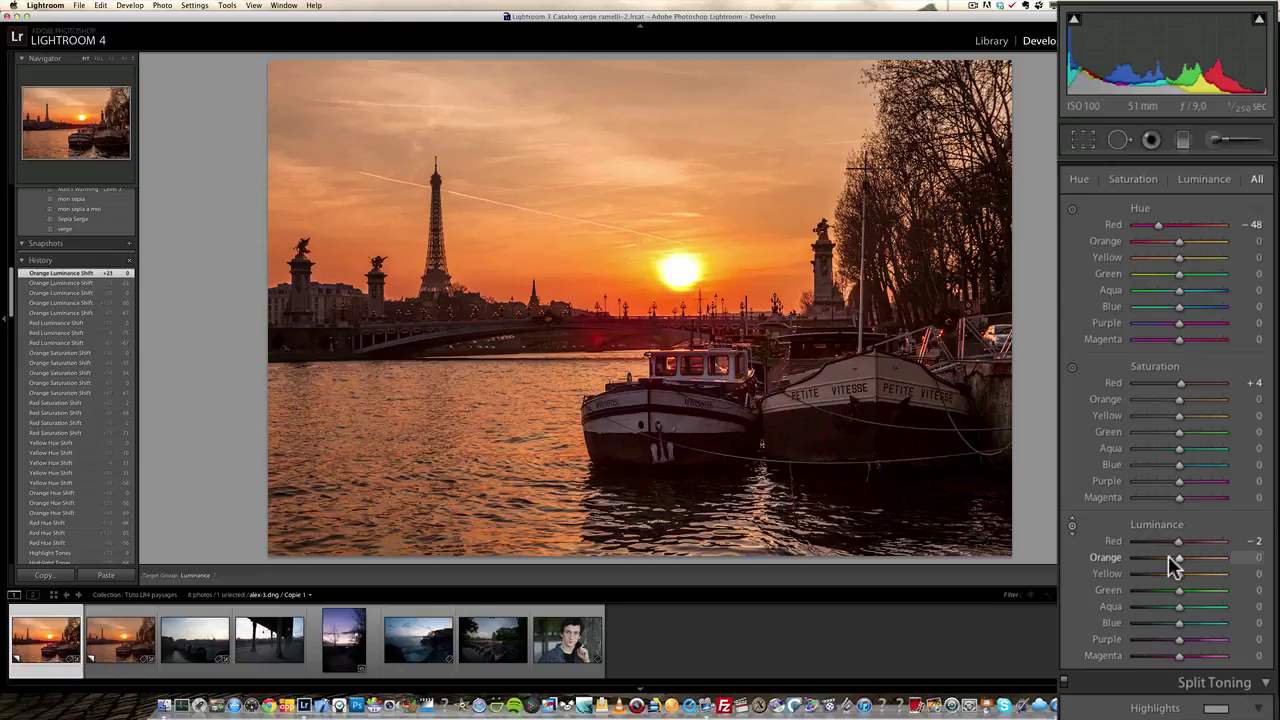
double_click(1161, 223)
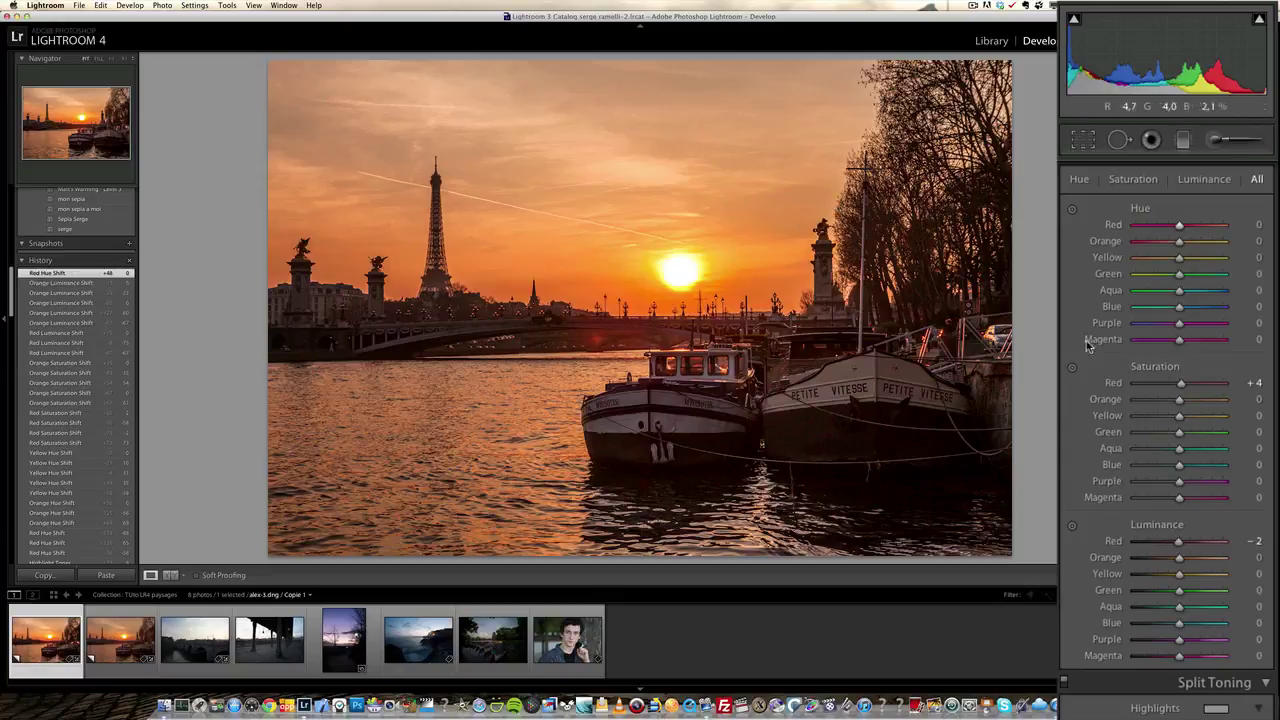
- Scroll the Develop panel past HSL and Split Toning to the Detail sharpening and noise settings
scroll(1150, 400, "up", 5)
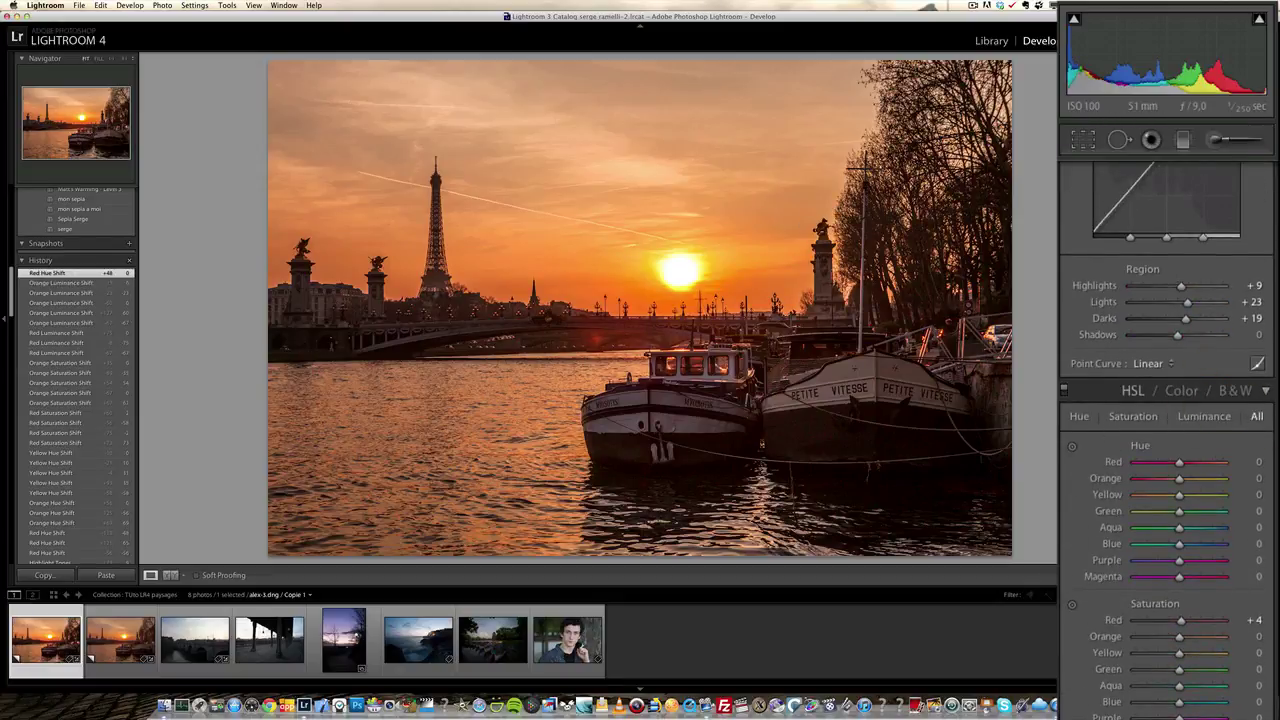
scroll(1165, 400, "down", 5)
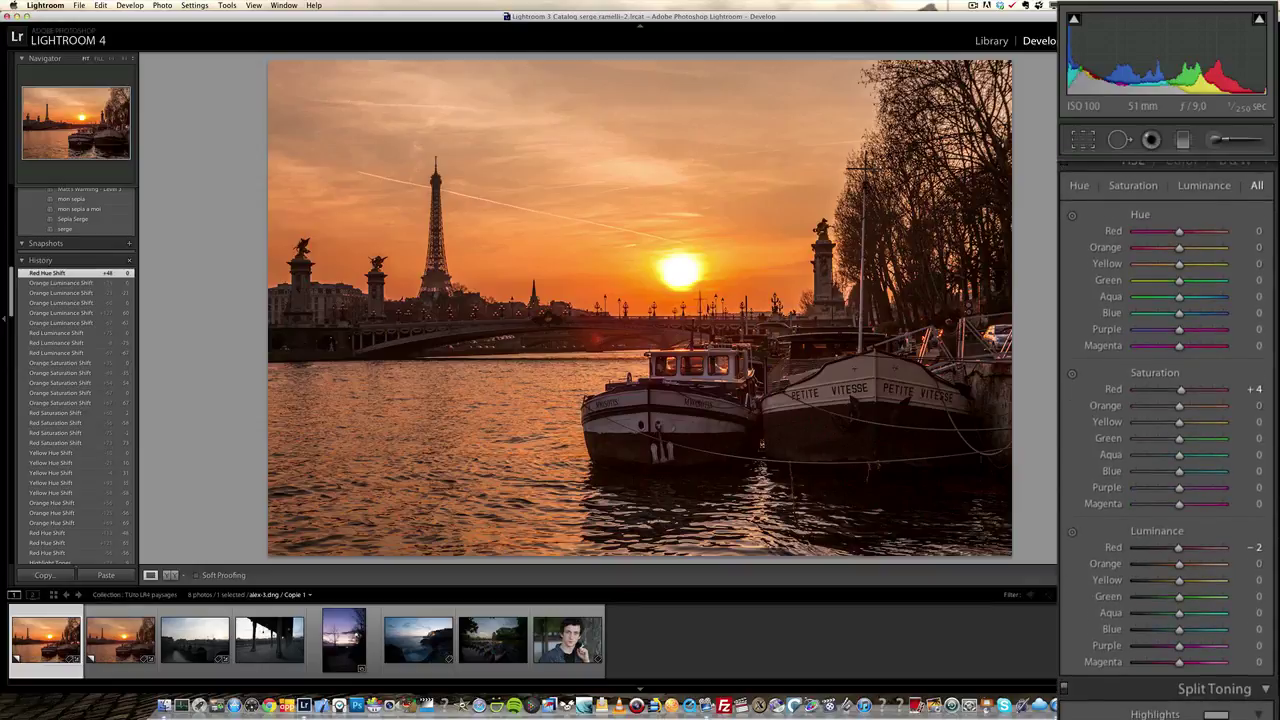
scroll(1165, 420, "down", 8)
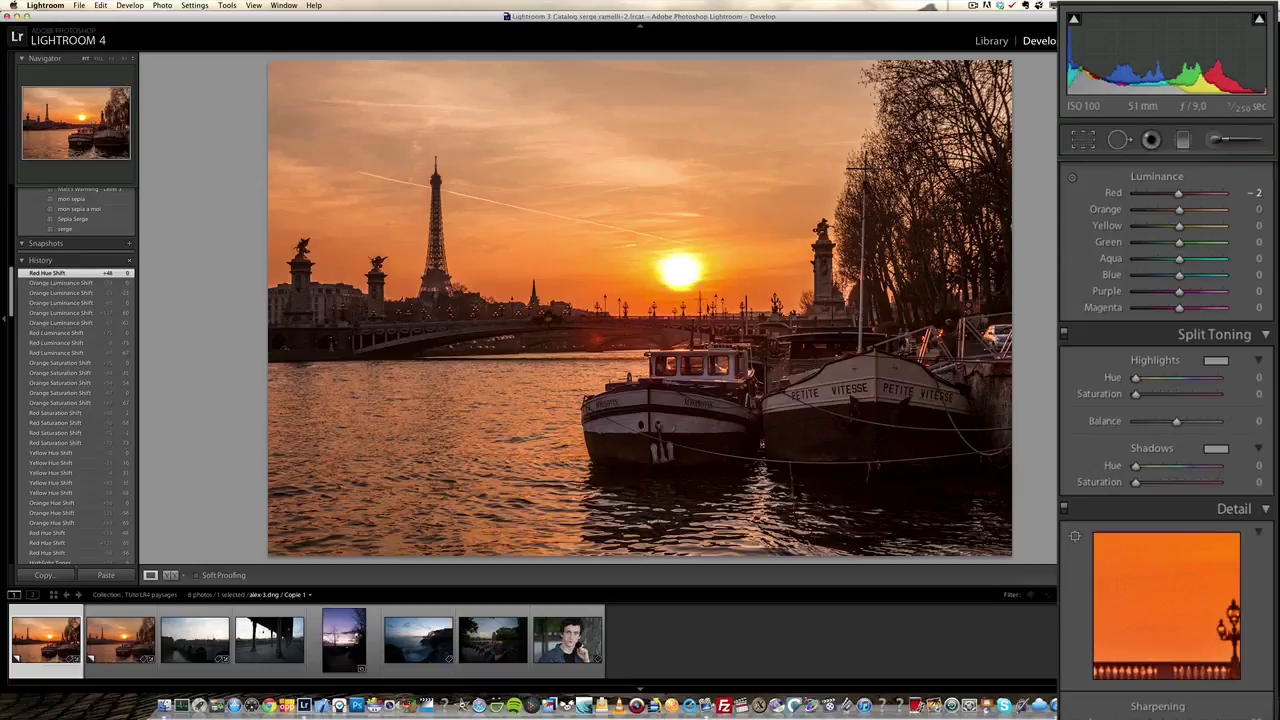
scroll(1165, 440, "down", 6)
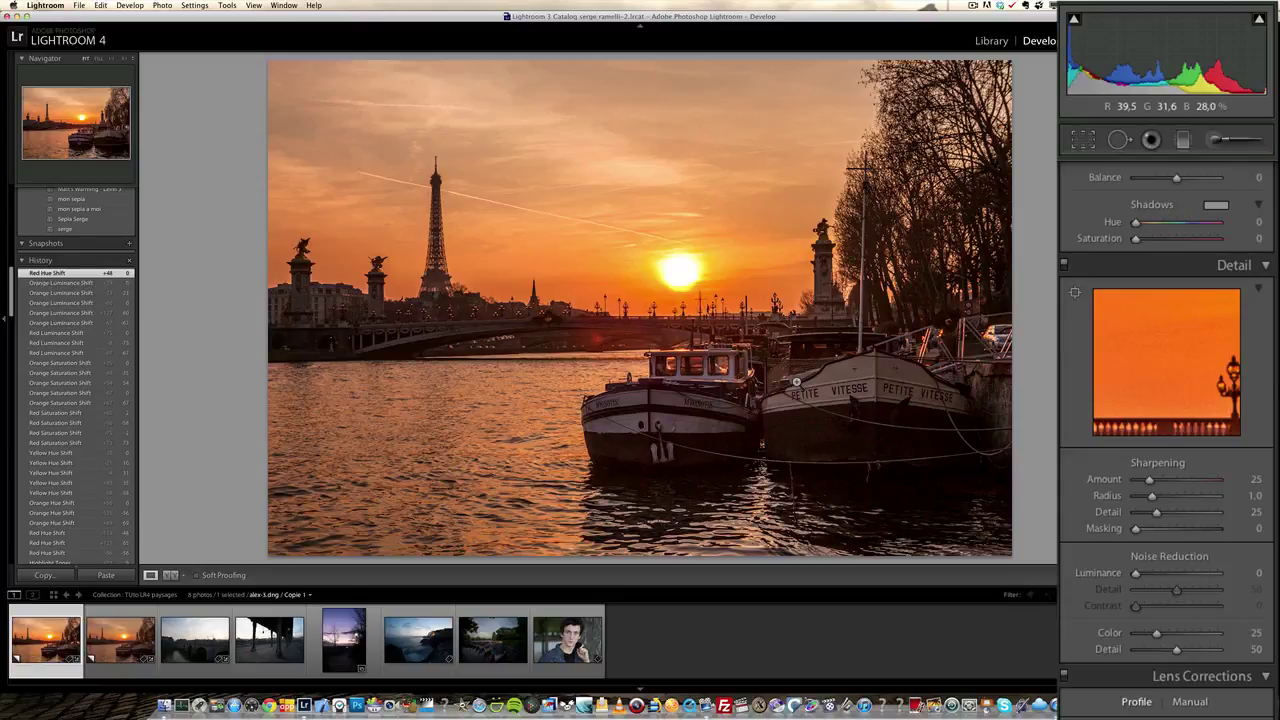
- Zoom to 1:1 on the boats and set Luminance noise reduction to 70
left_click(796, 382)
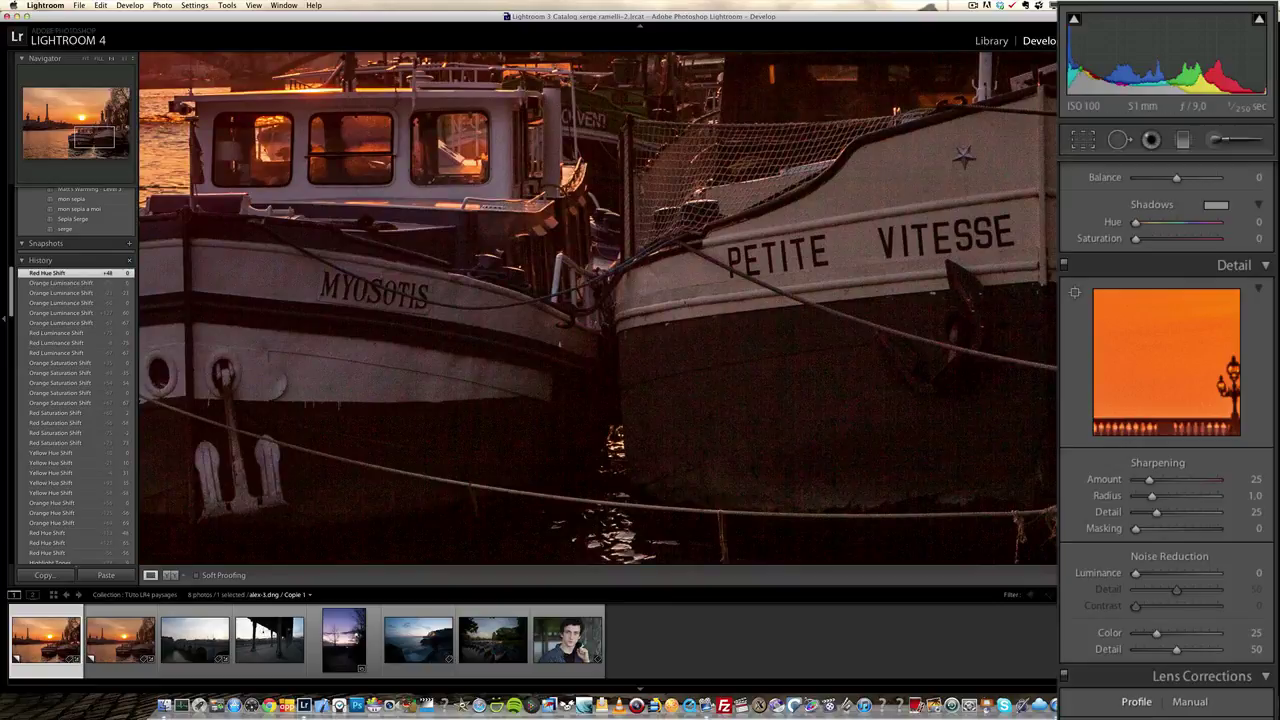
scroll(1166, 444, "down", 1)
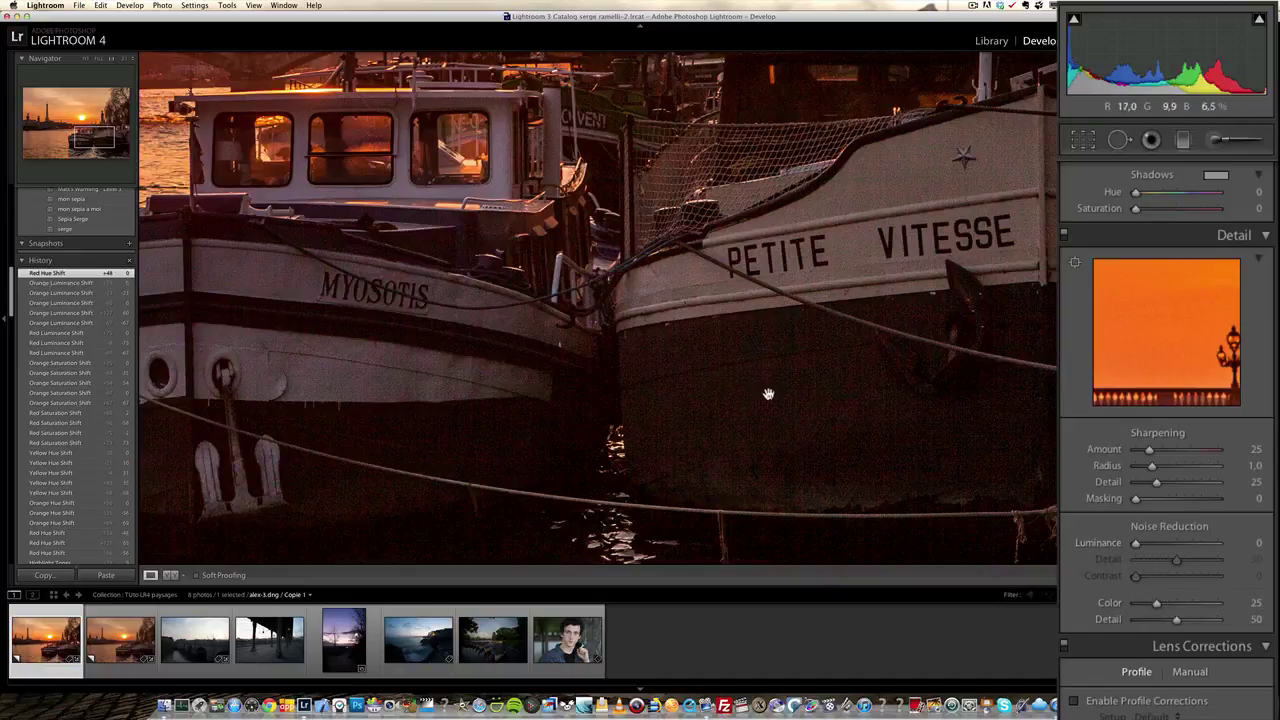
left_click(1188, 542)
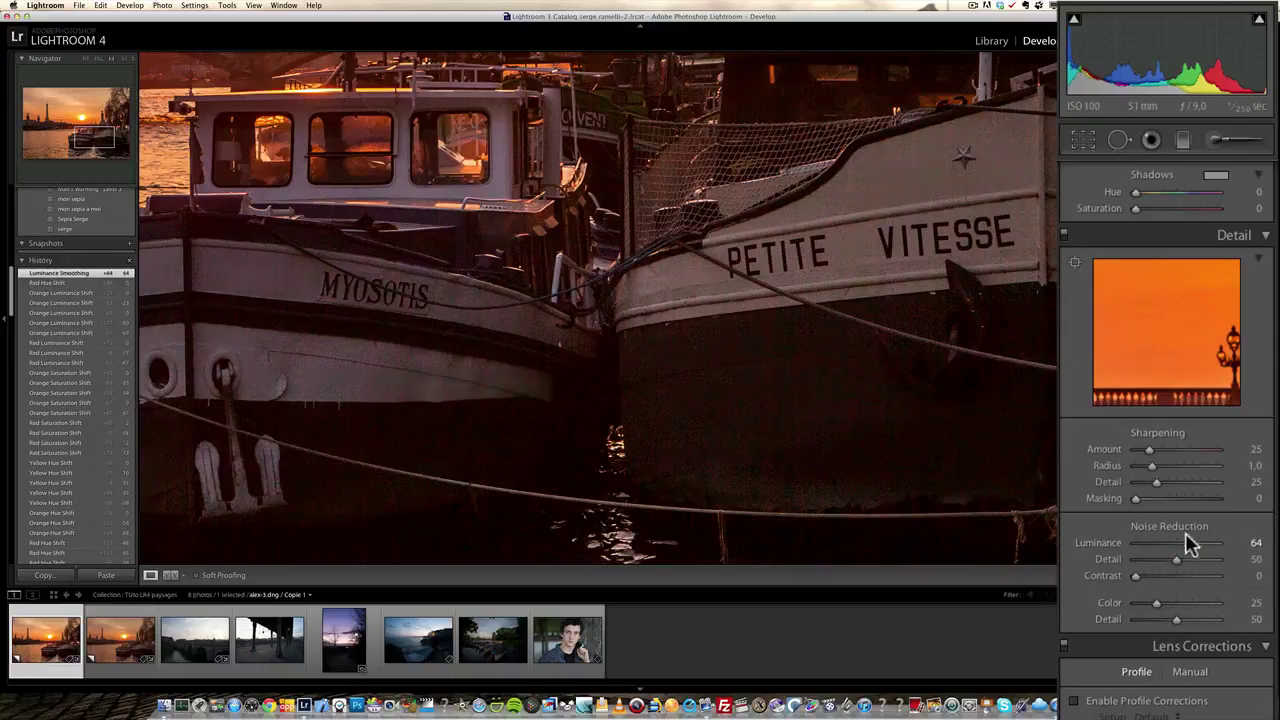
left_click_drag(1188, 542, 1108, 543)
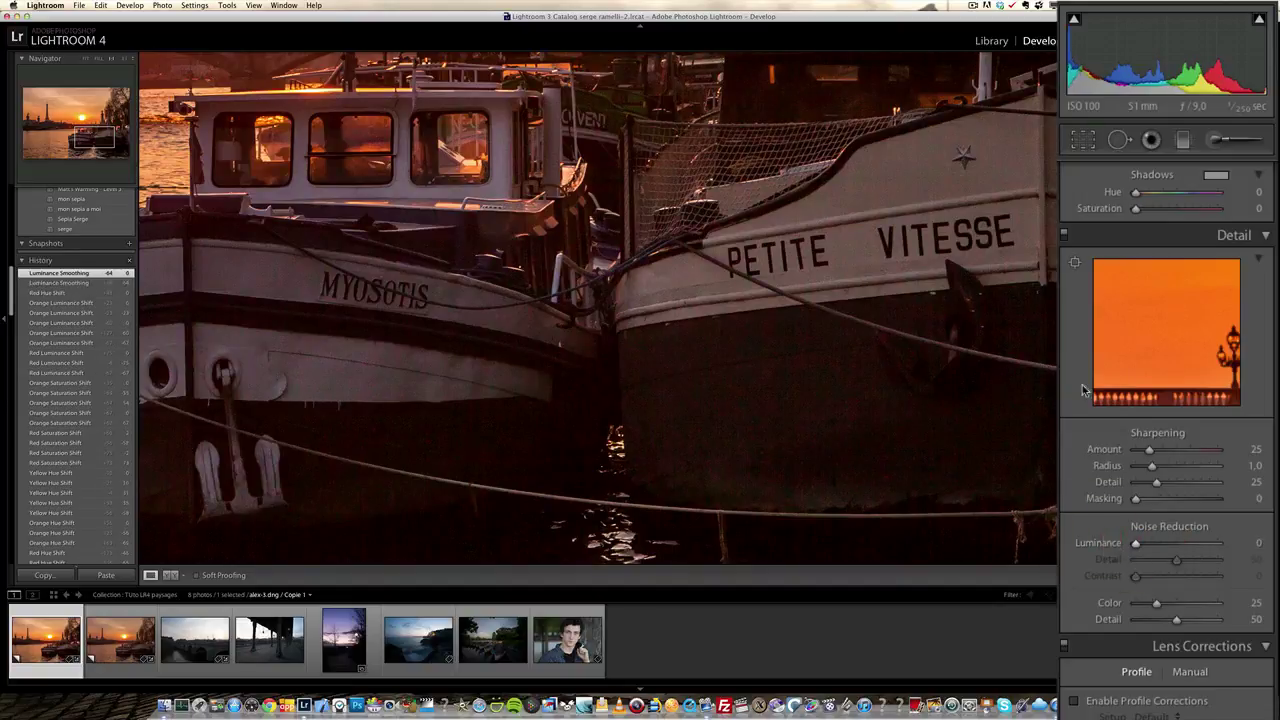
left_click(1192, 542)
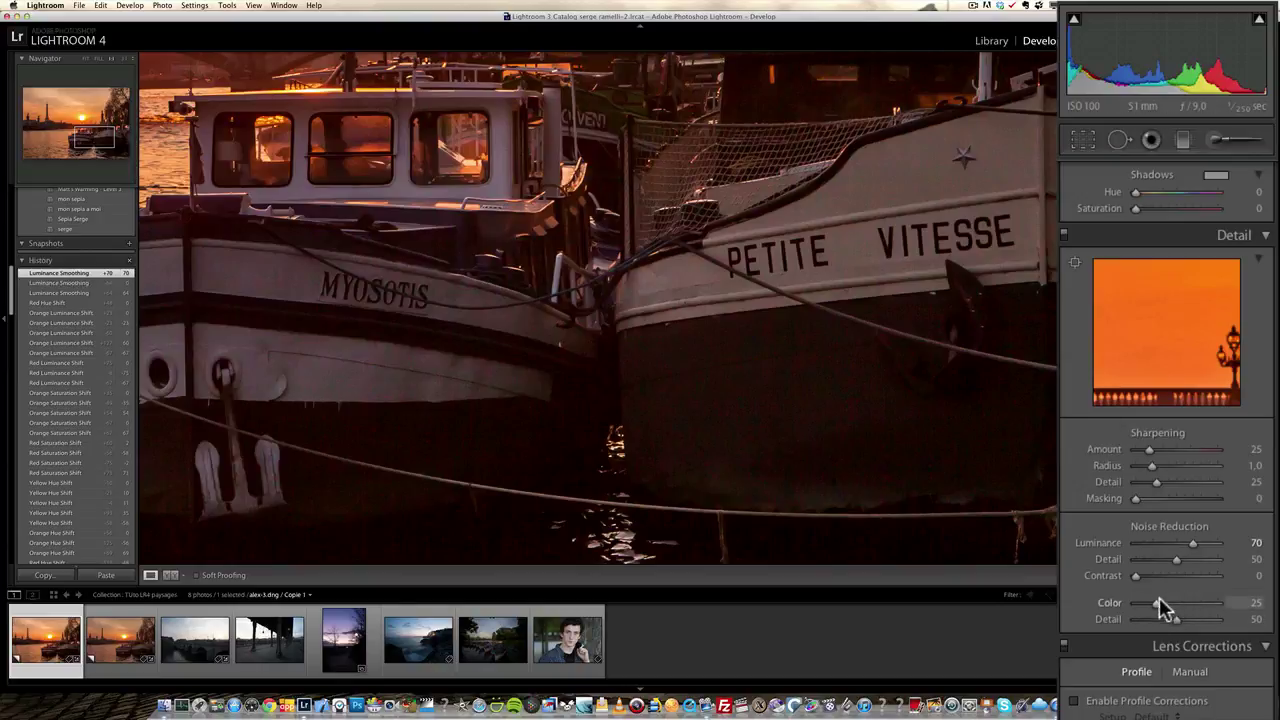
- Raise Color noise reduction to 100 after comparing it with none
left_click_drag(1156, 602, 1209, 602)
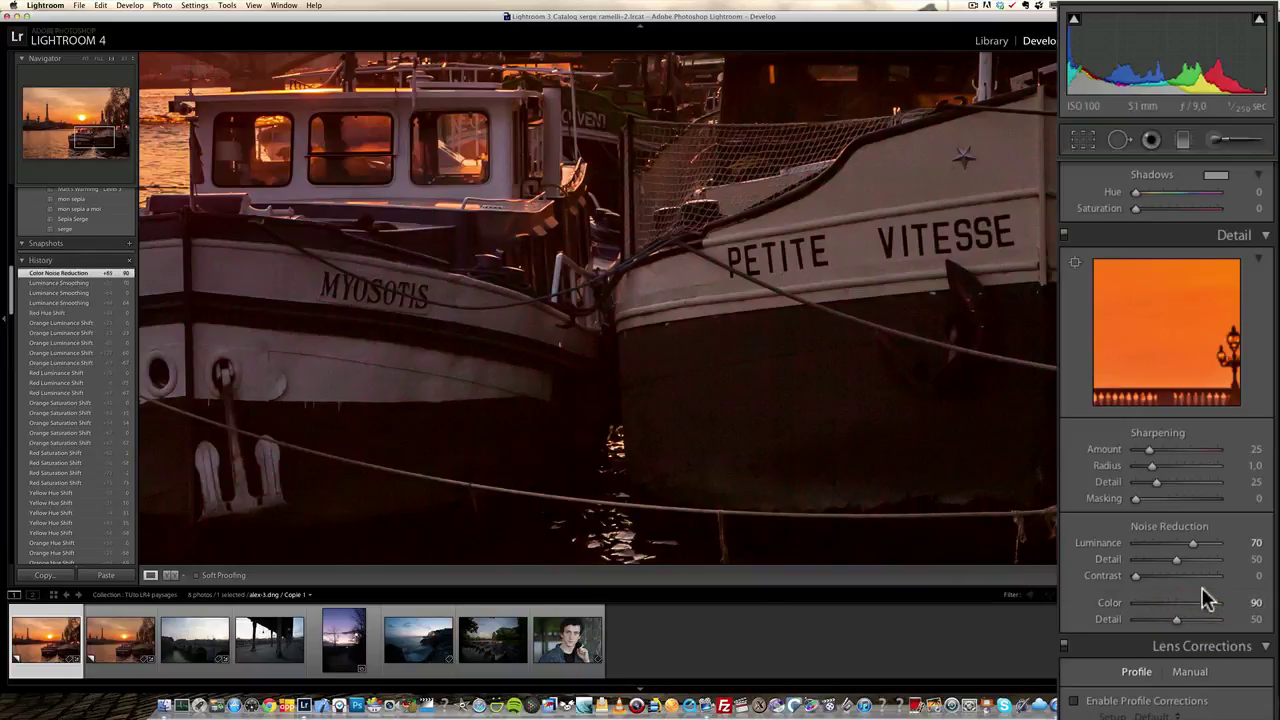
left_click_drag(1206, 604, 1109, 606)
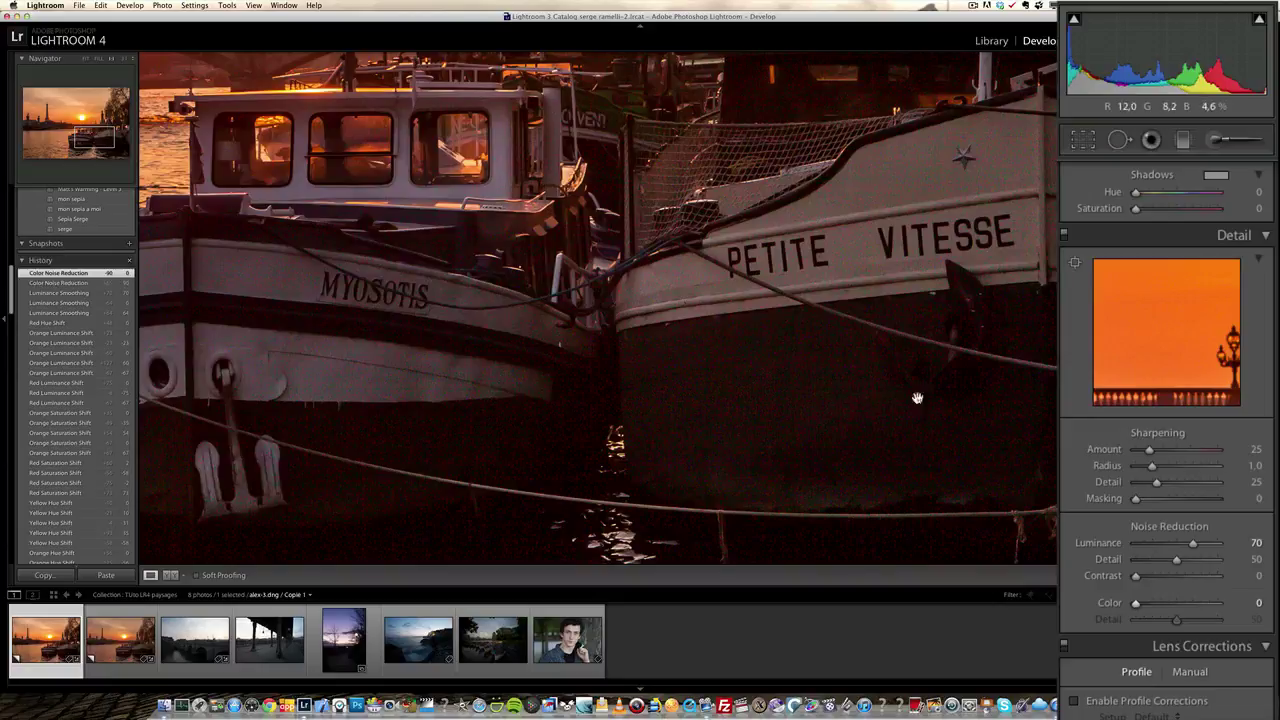
left_click_drag(1128, 605, 1230, 603)
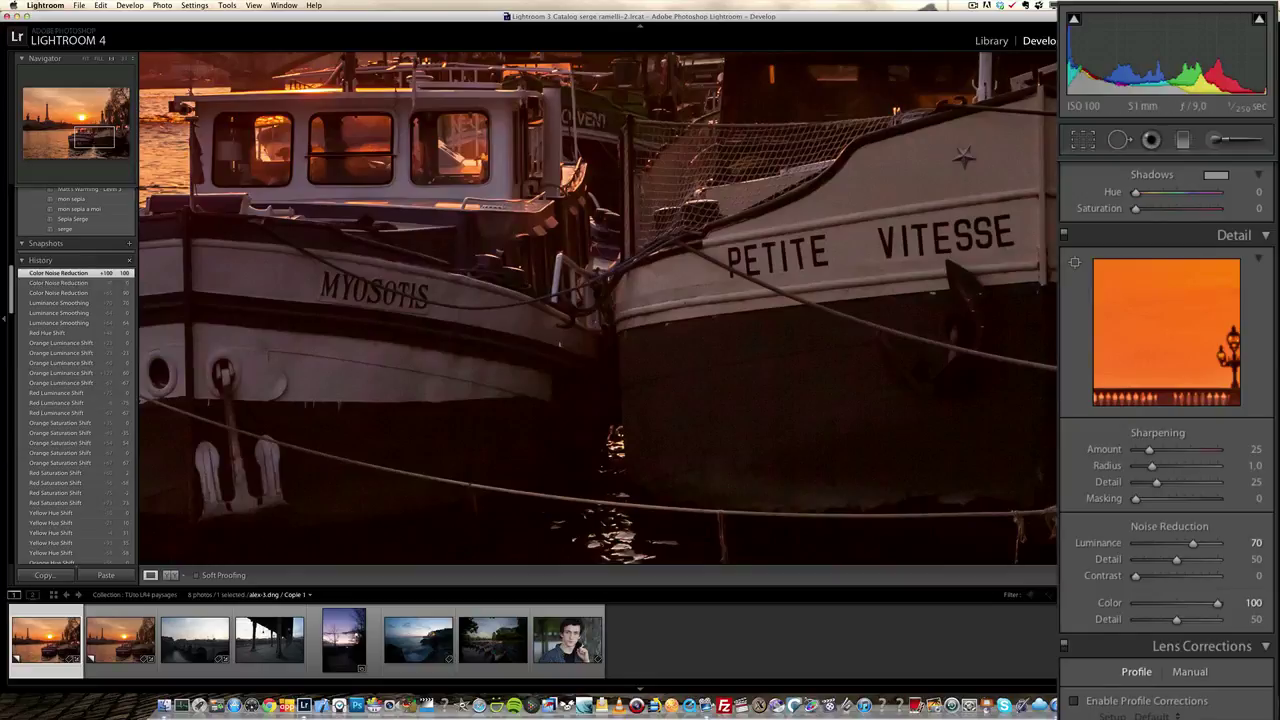
- Set Sharpening Amount to 75, checking the boats at 1:1 and in fit view
left_click(1180, 449)
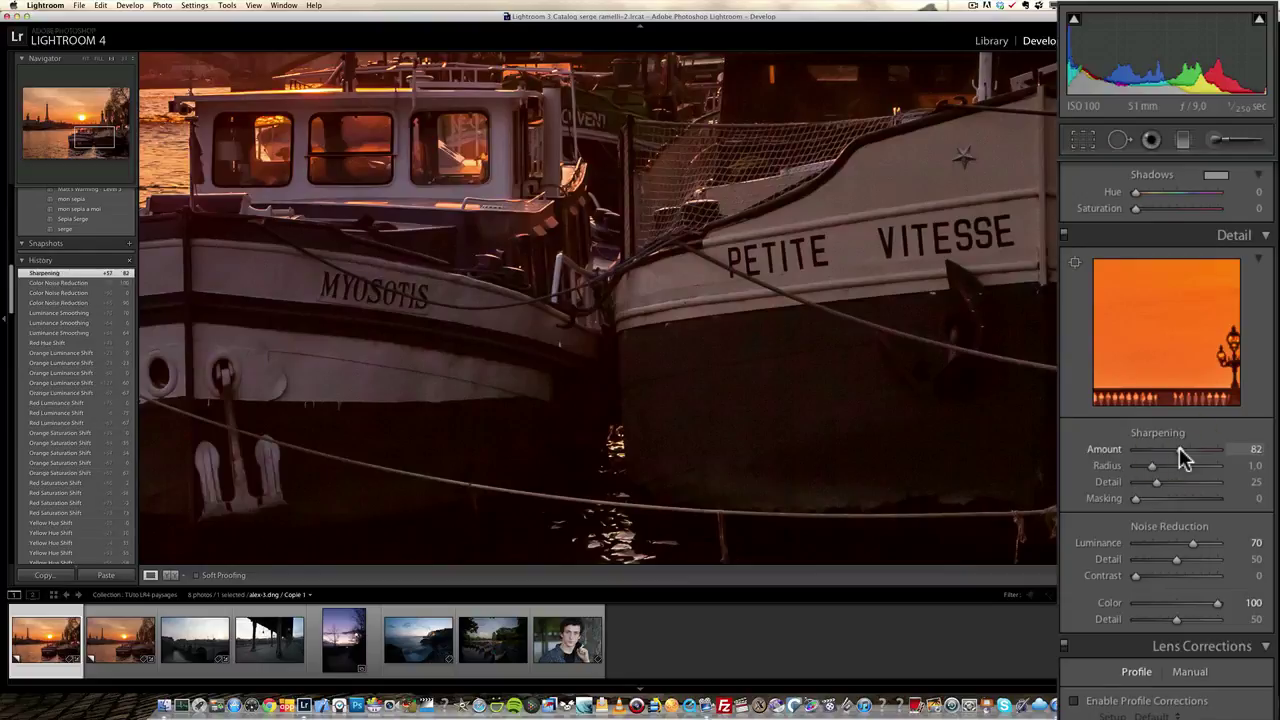
left_click(1171, 449)
left_click_drag(1171, 449, 1175, 449)
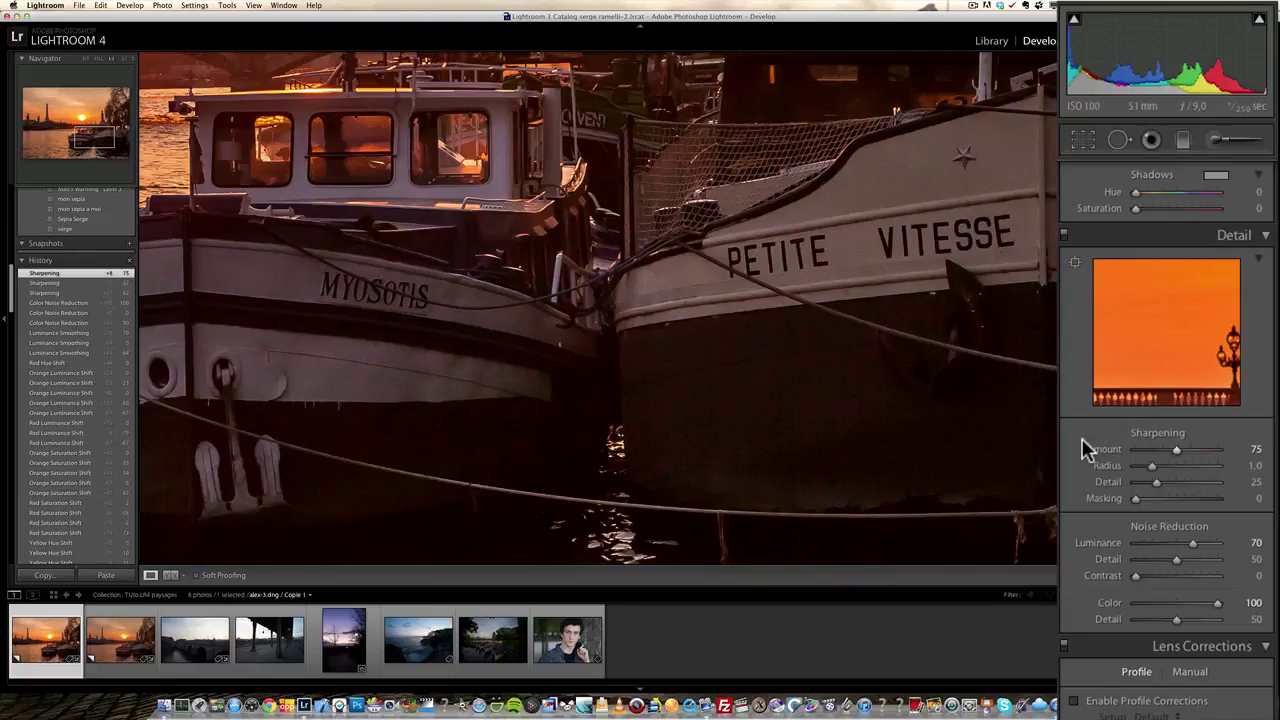
left_click(712, 382)
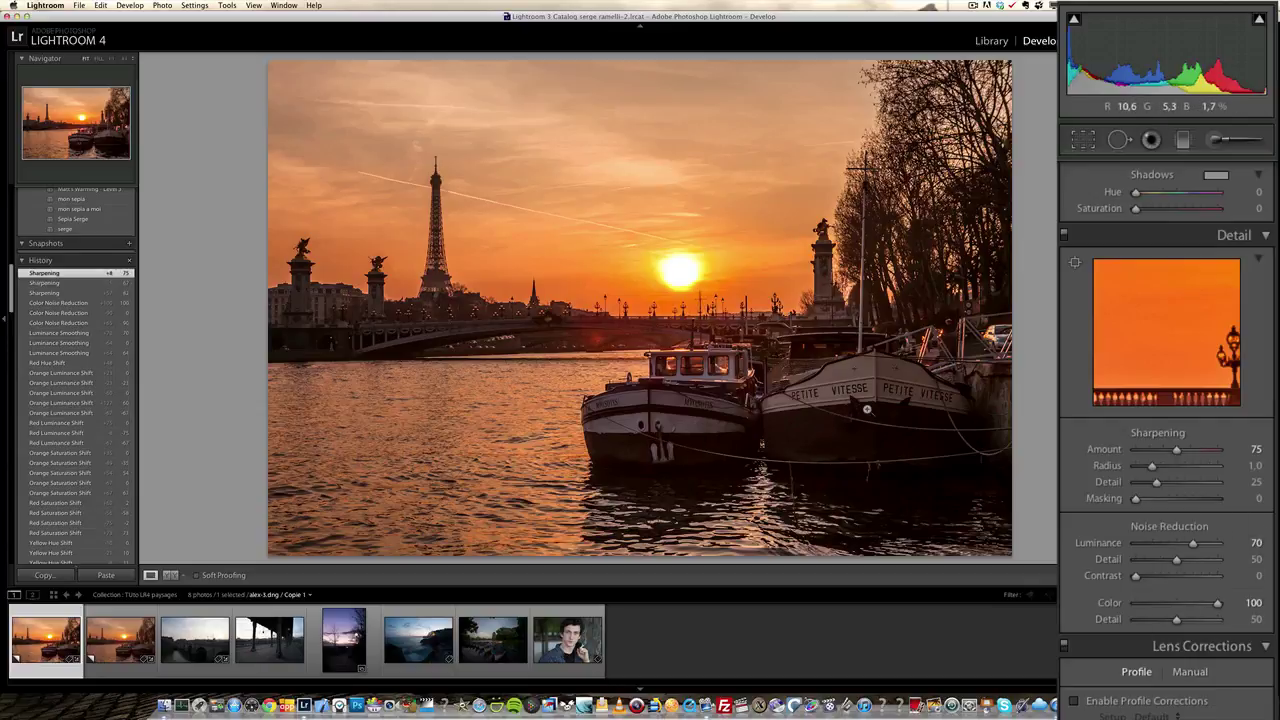
left_click(797, 441)
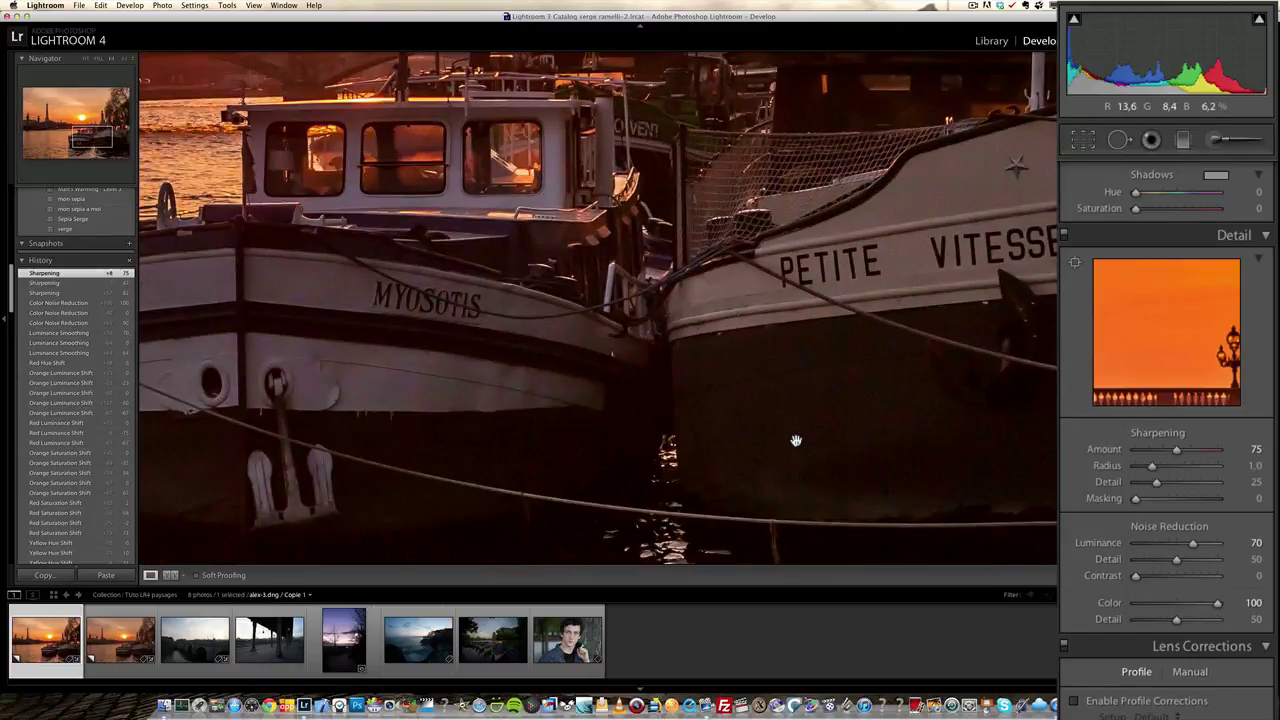
left_click(797, 441)
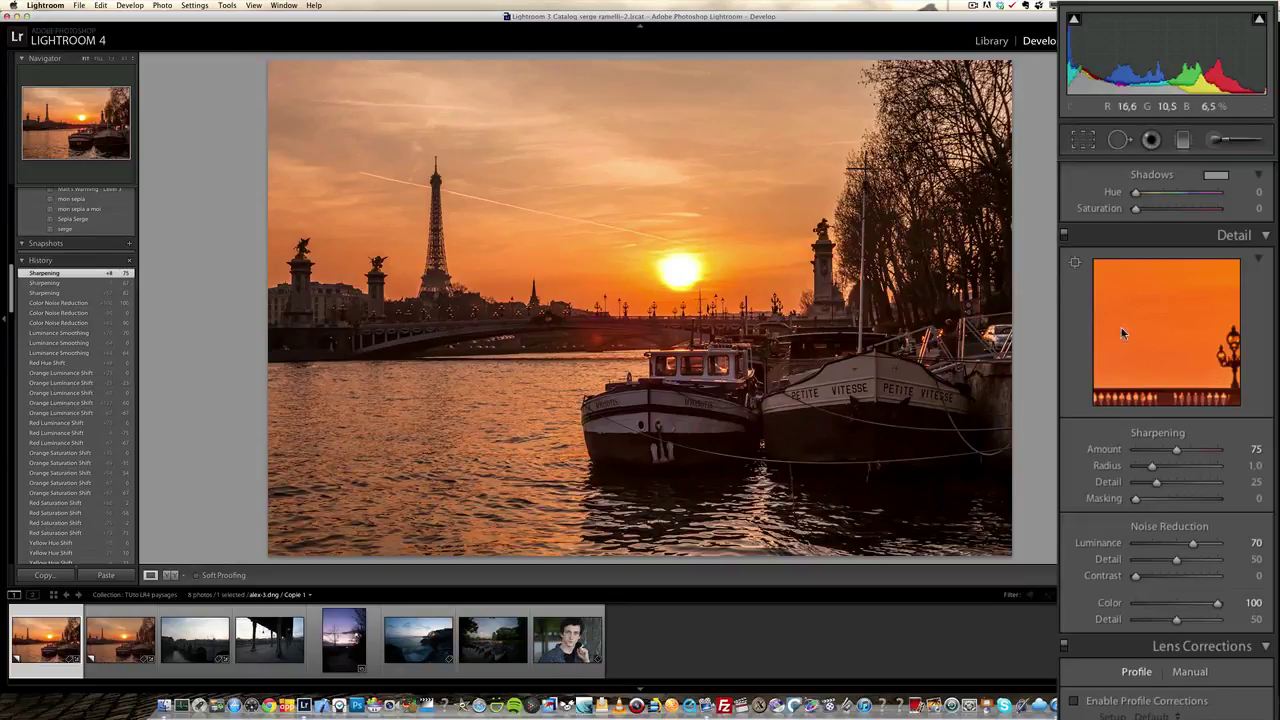
- Enable Canon EF 24-70mm profile corrections and Remove Chromatic Aberration, checking detail near the sun
scroll(1272, 560, "down", 2)
scroll(1262, 430, "down", 5)
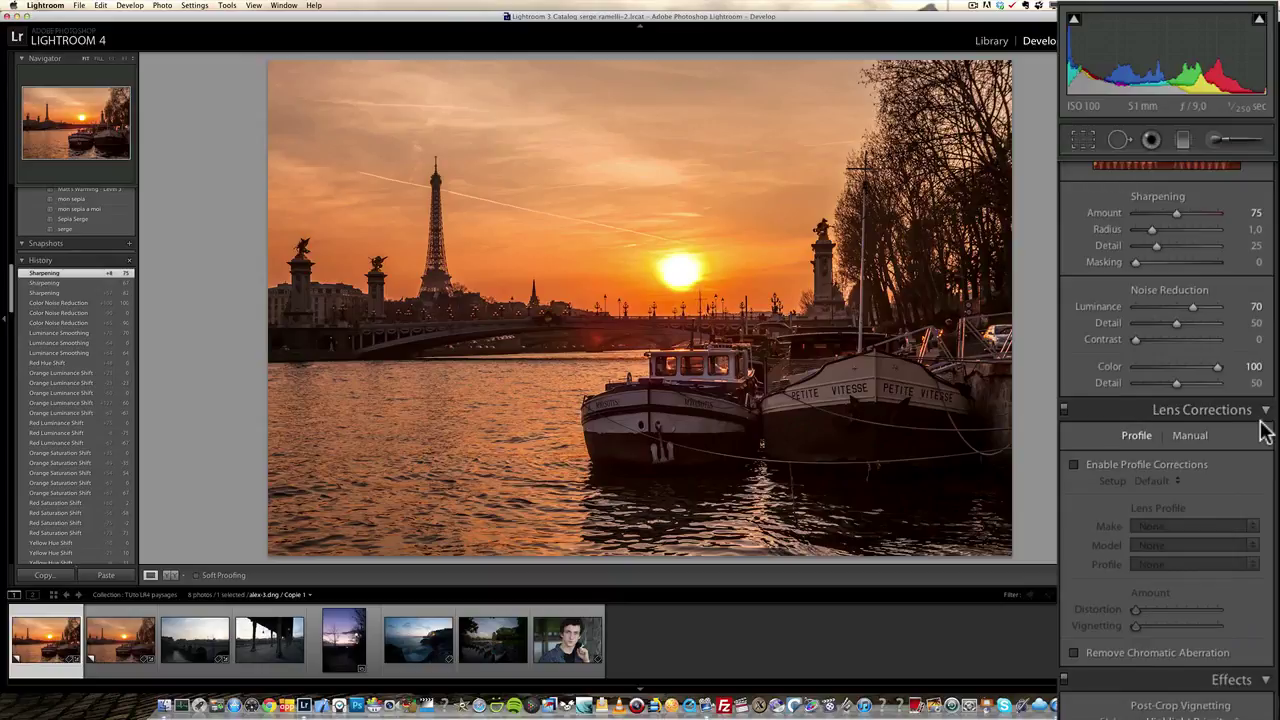
left_click(1128, 466)
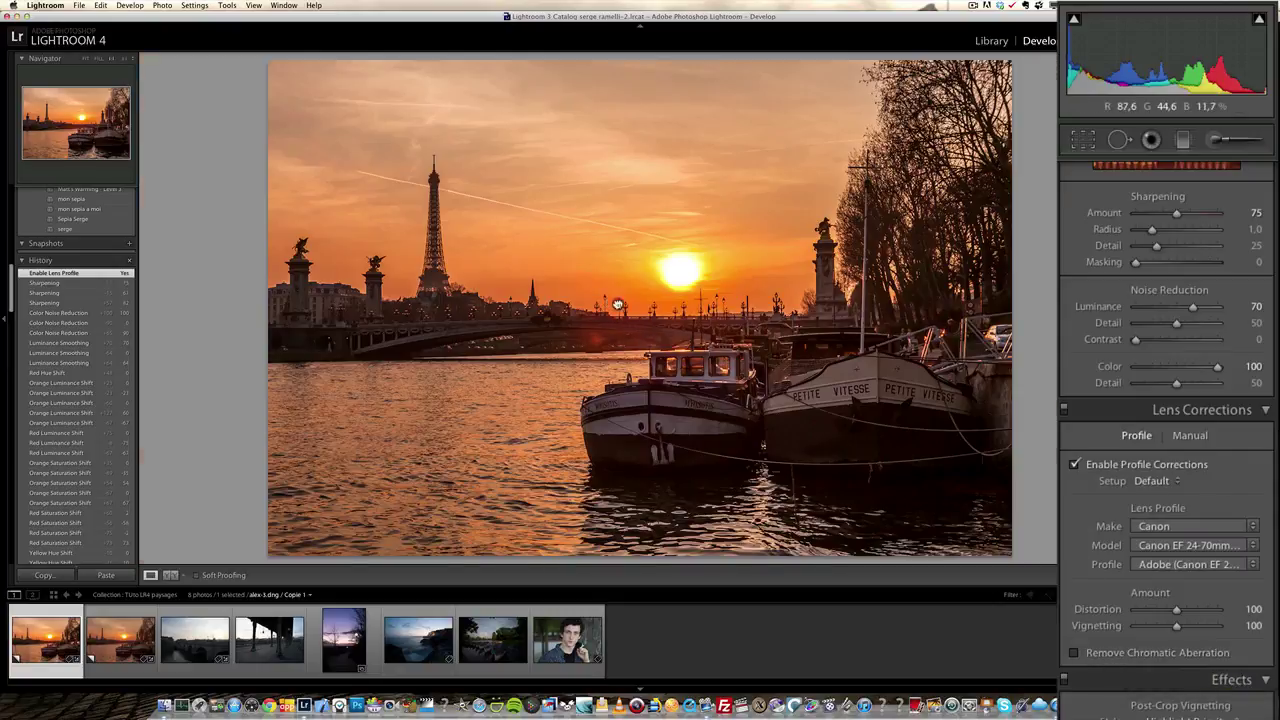
left_click(618, 303)
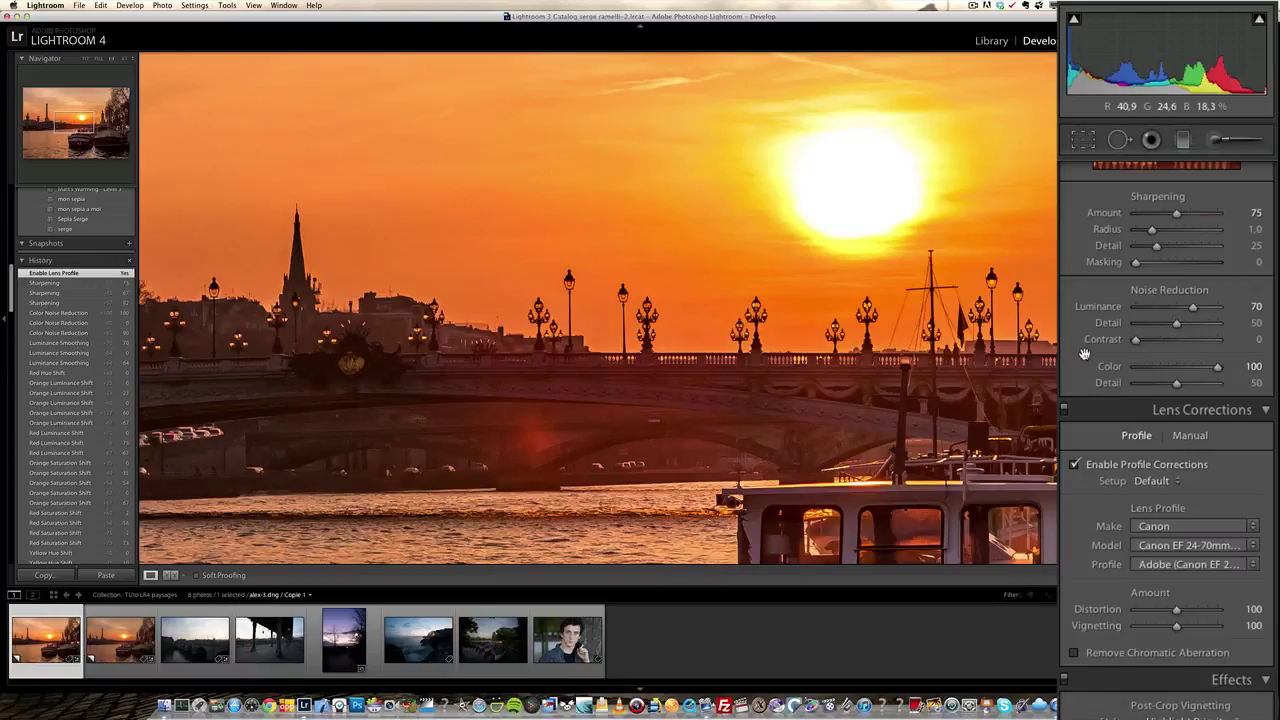
left_click(1120, 662)
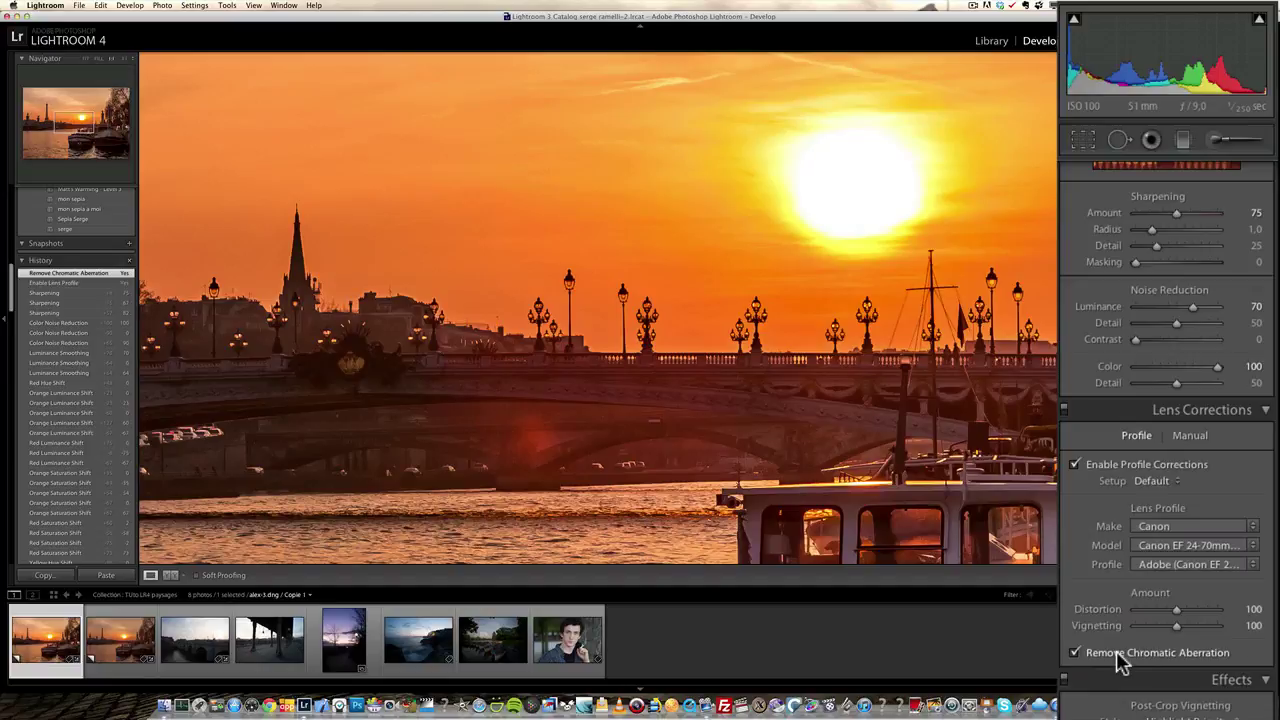
left_click(690, 332)
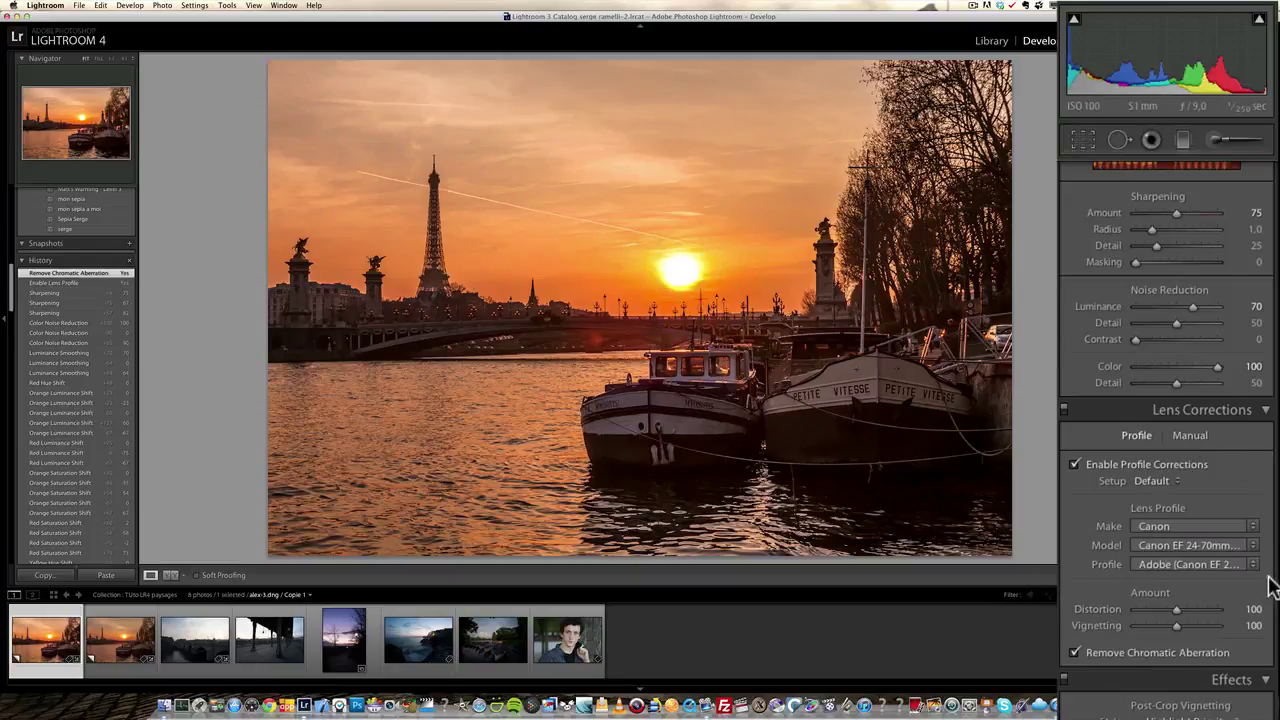
- Scroll down to Camera Calibration and show the Profile choices
scroll(1272, 640, "down", 10)
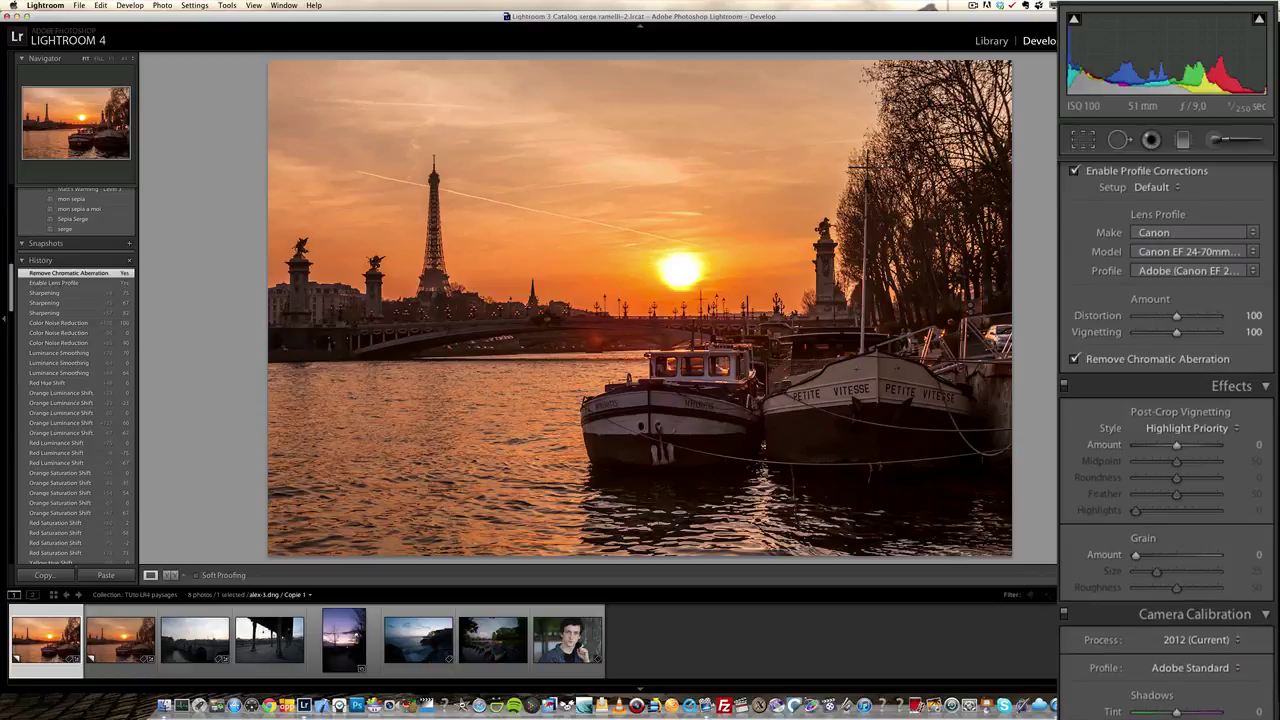
scroll(1178, 533, "down", 1)
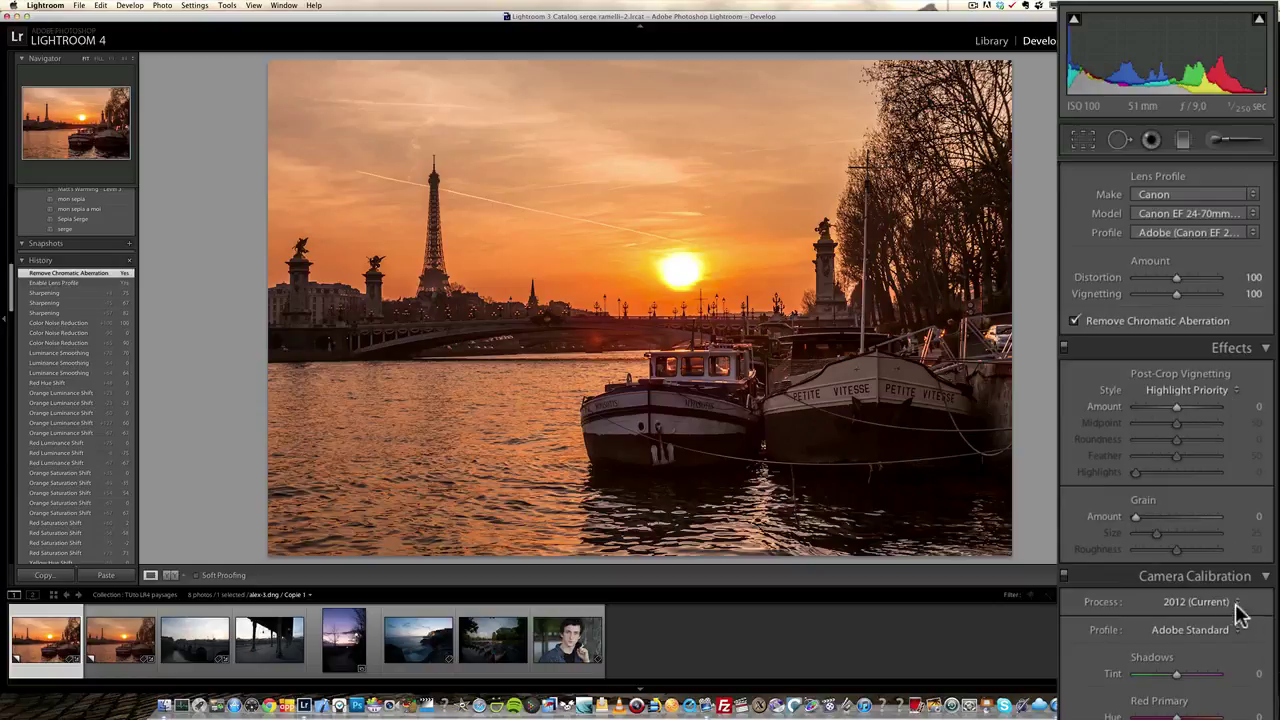
scroll(1165, 400, "up", 1)
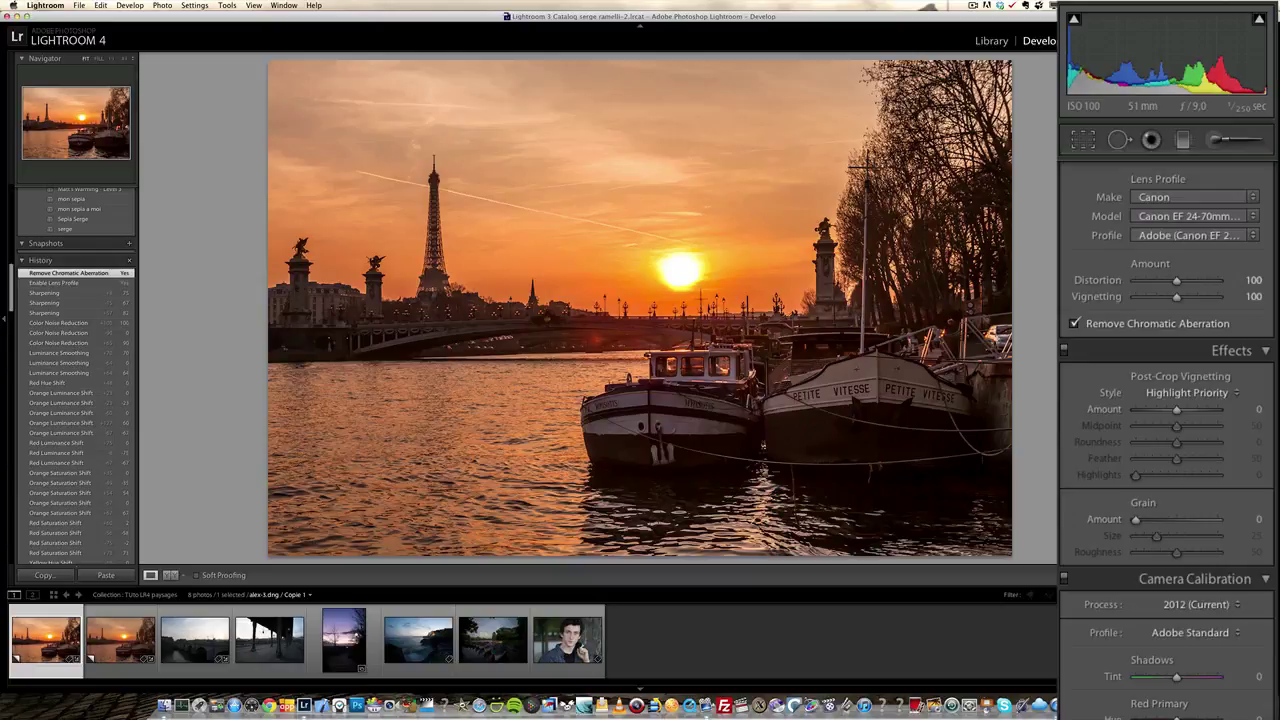
left_click(1185, 632)
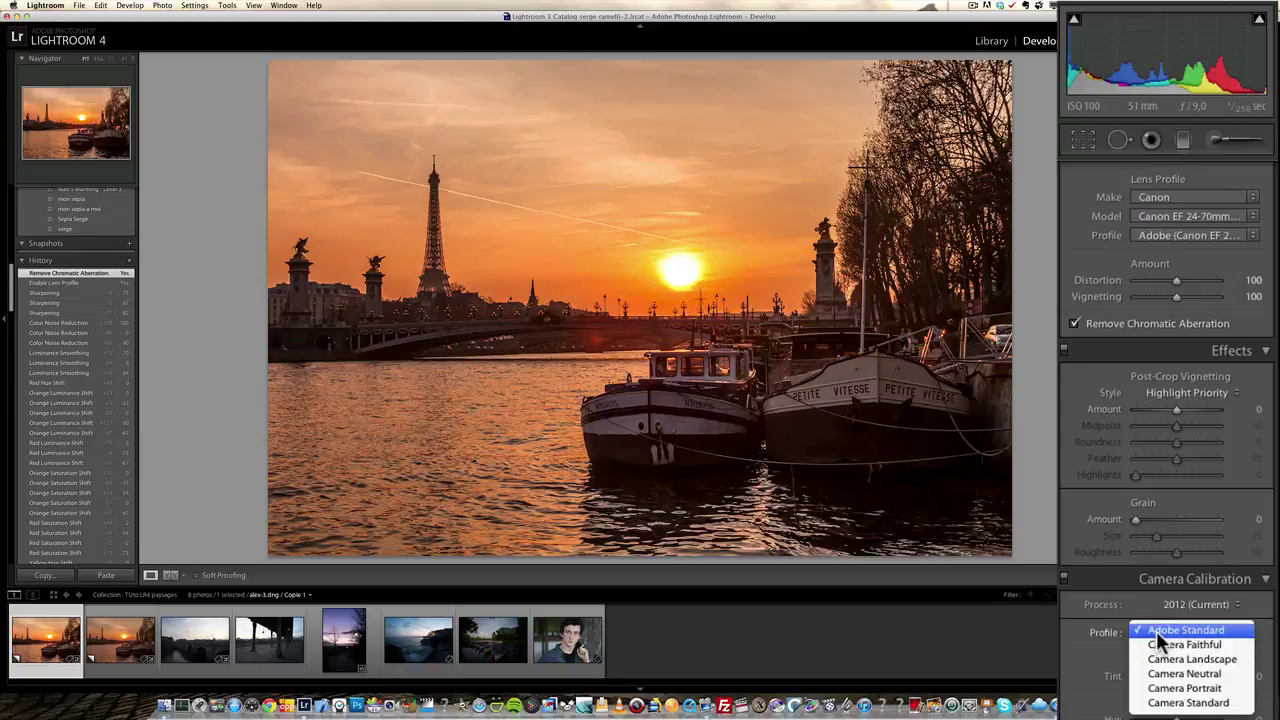
- Try the Camera Faithful, Landscape, Neutral and Portrait profiles on the photo
left_click(1212, 647)
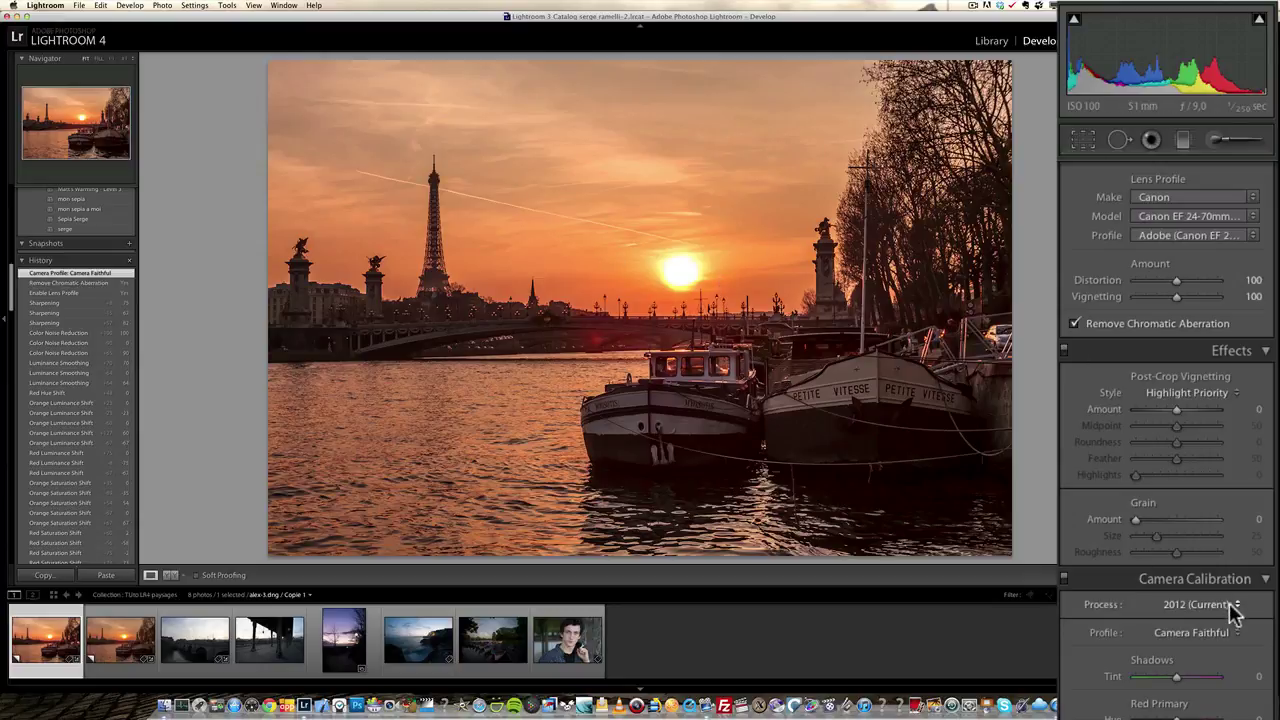
left_click(1225, 632)
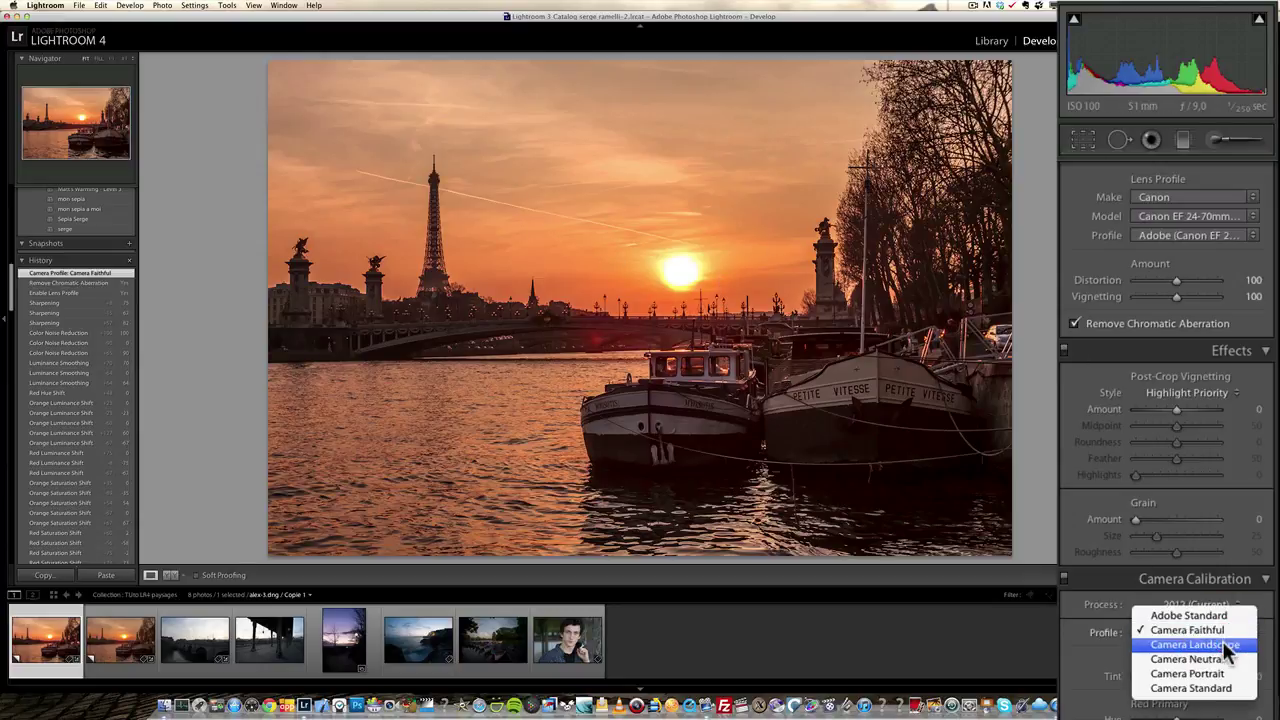
left_click(1227, 646)
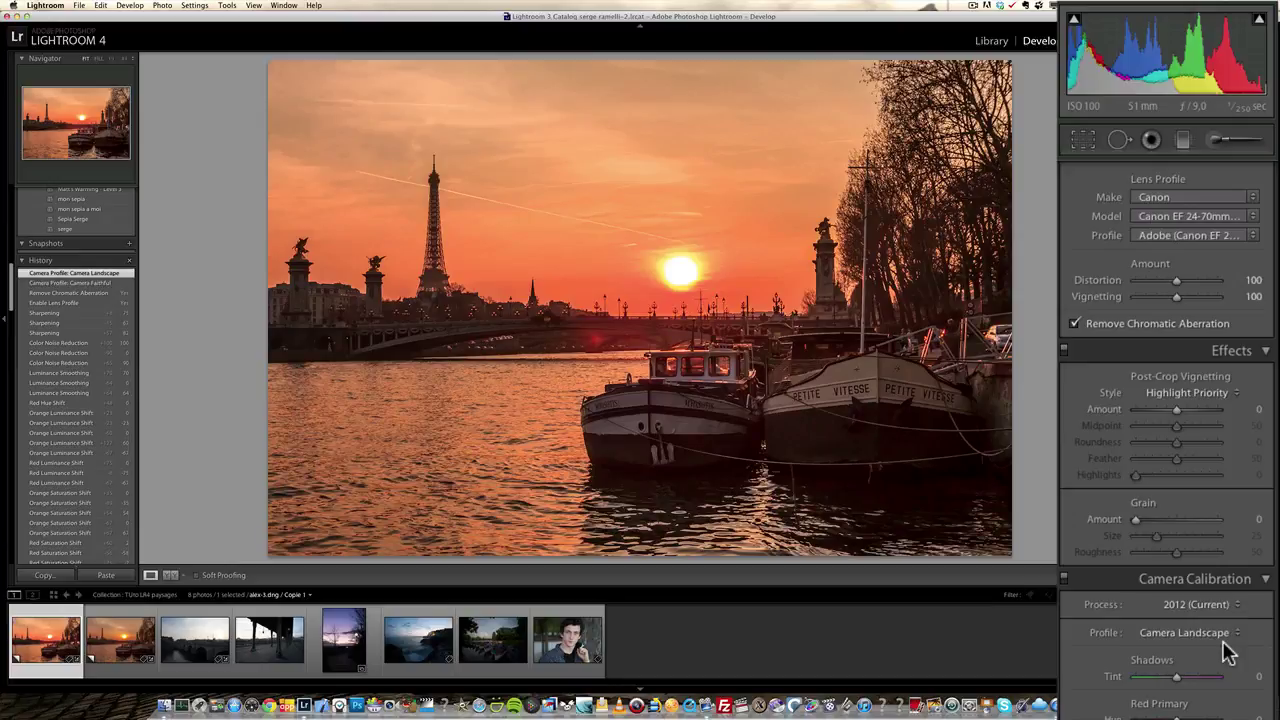
left_click(1225, 636)
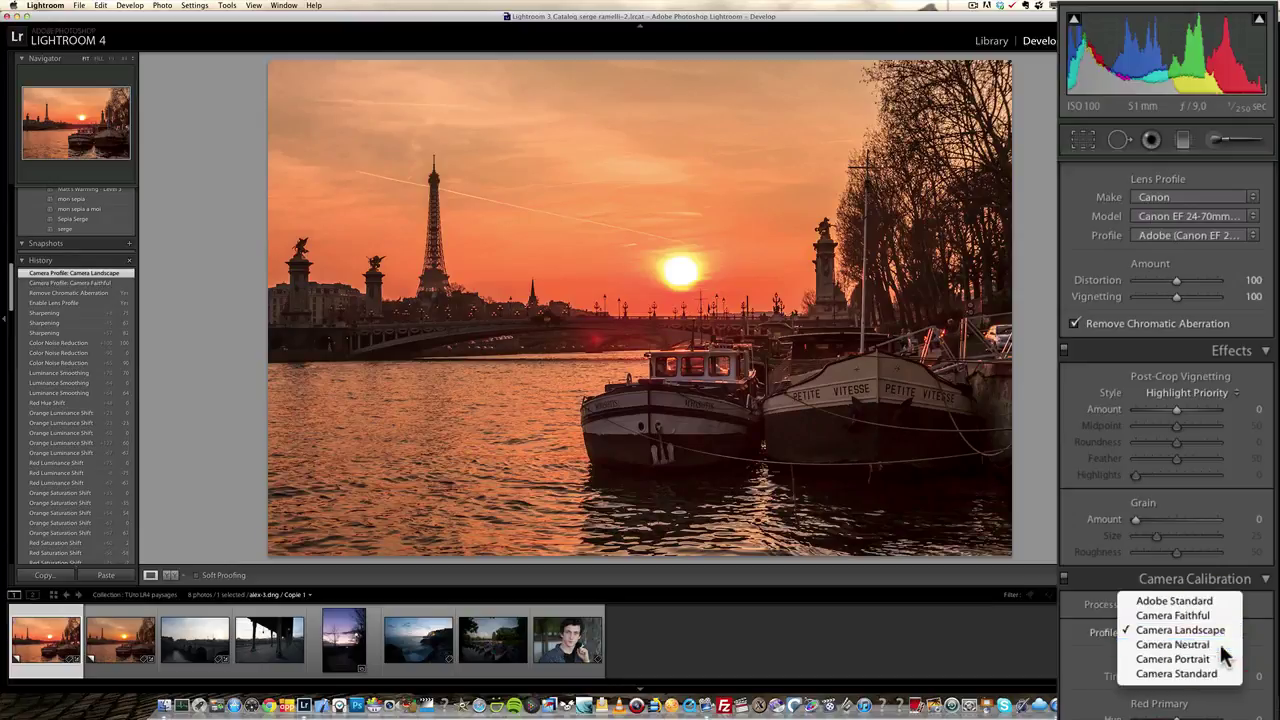
left_click(1221, 645)
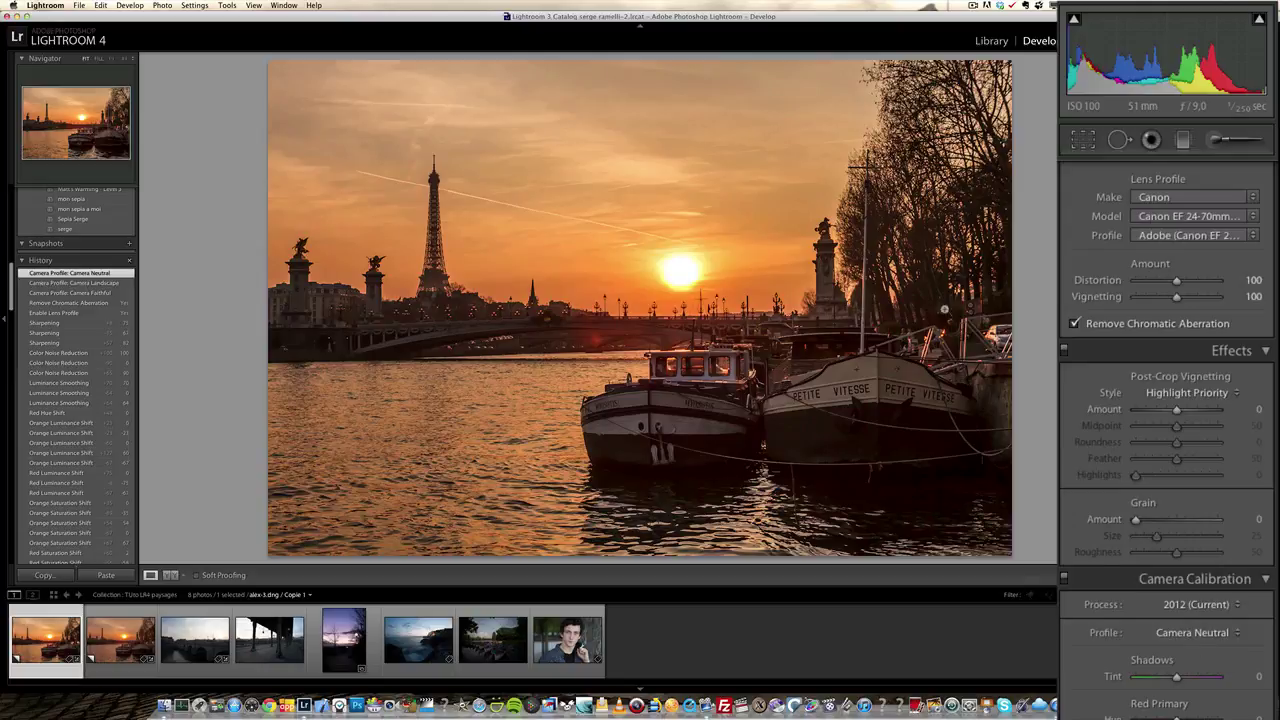
left_click(1243, 638)
left_click(1240, 652)
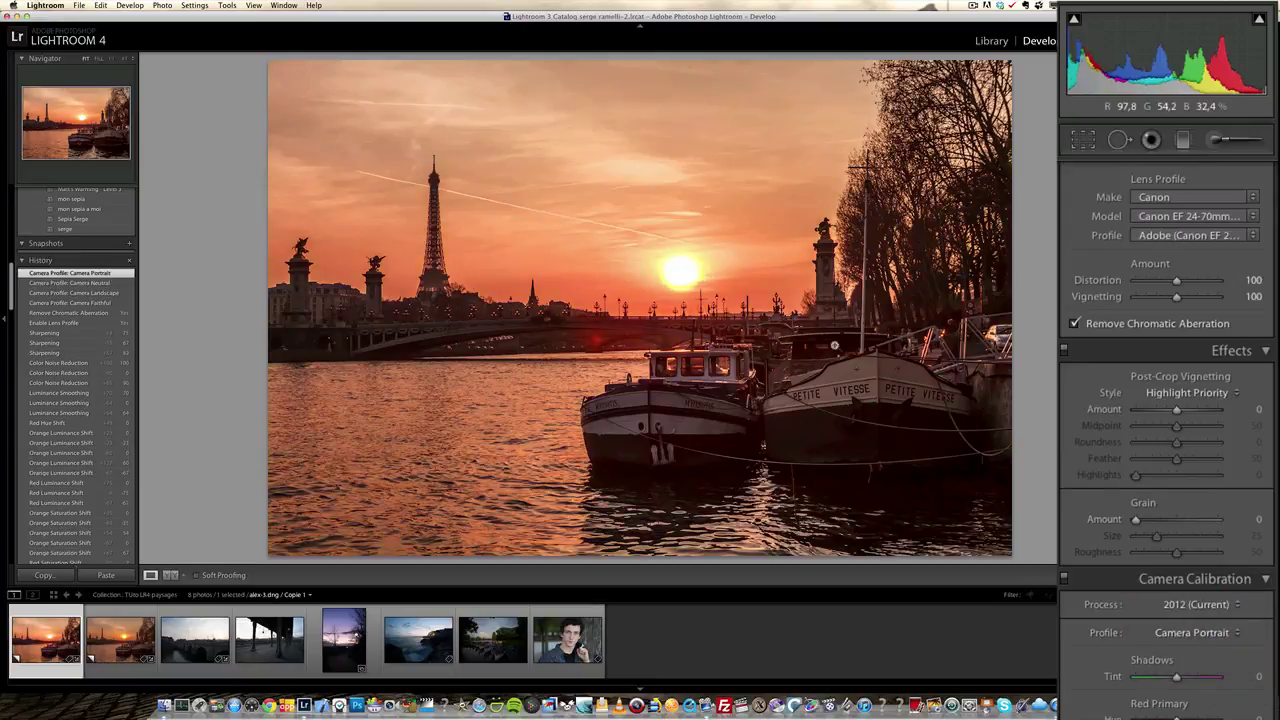
- Keep Process 2012, compare Camera Standard with Adobe Standard, and settle on Camera Standard
left_click(1226, 606)
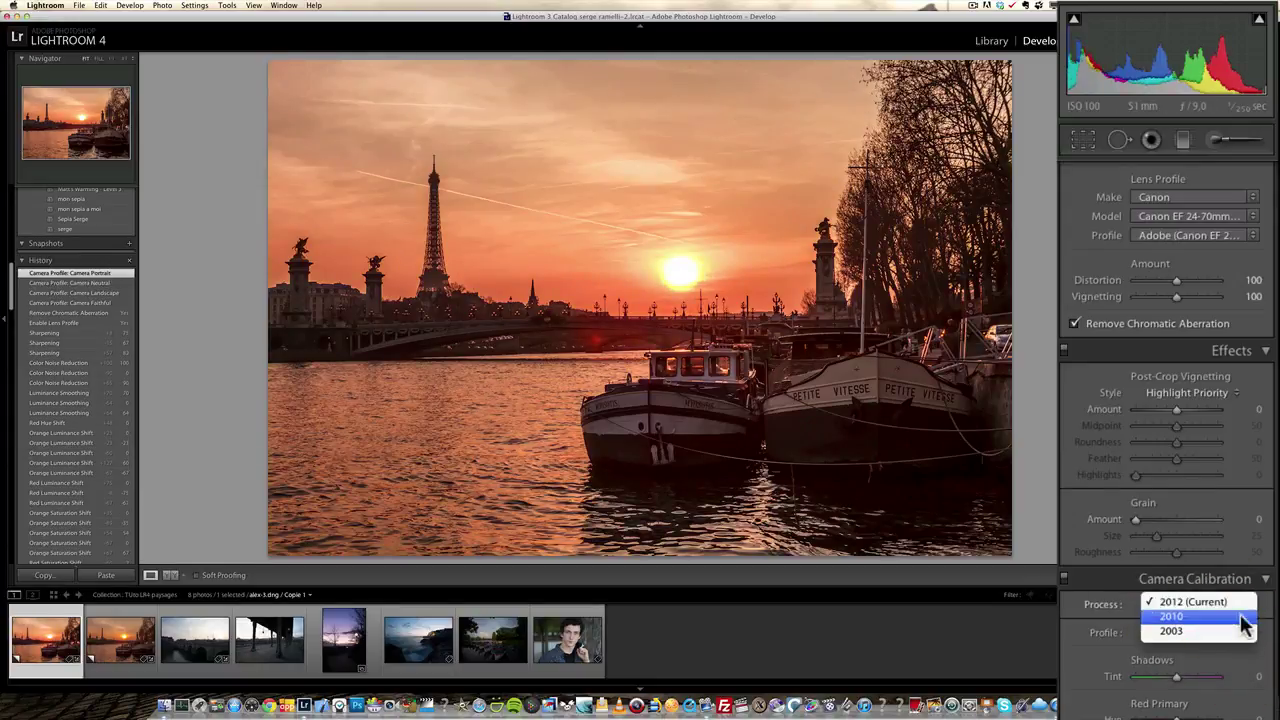
left_click(1239, 680)
left_click(1214, 634)
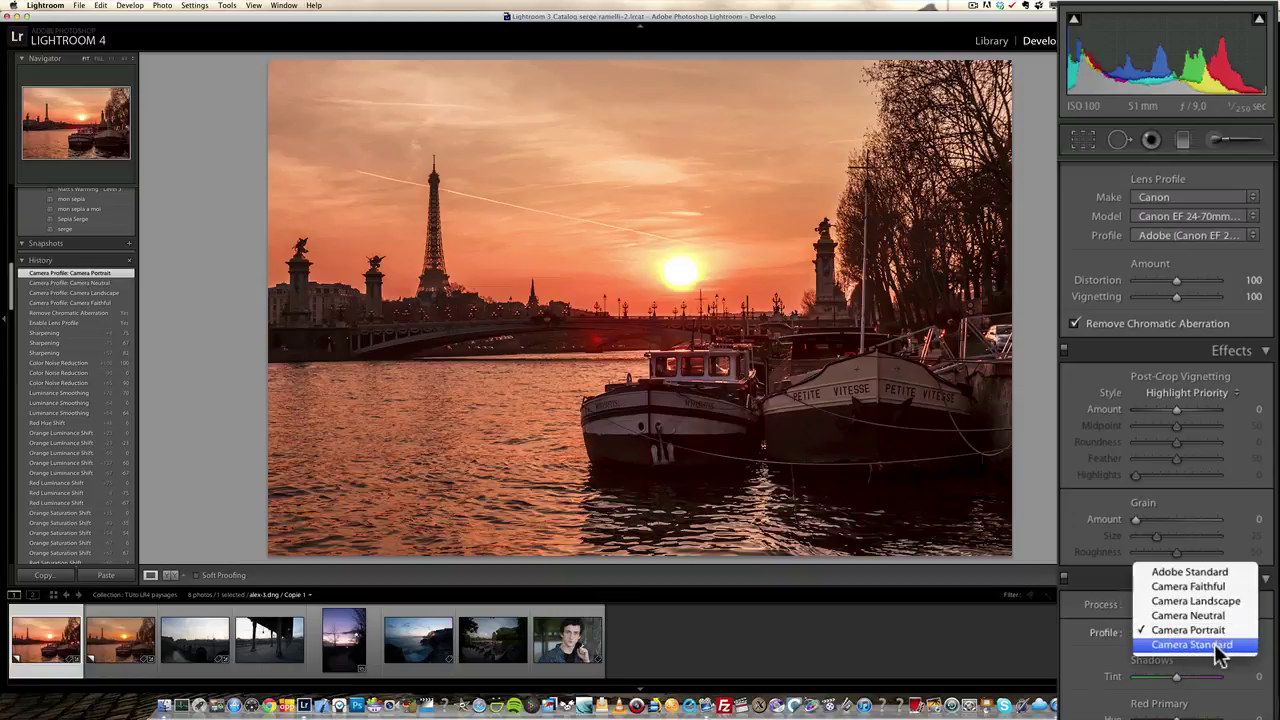
left_click(1212, 648)
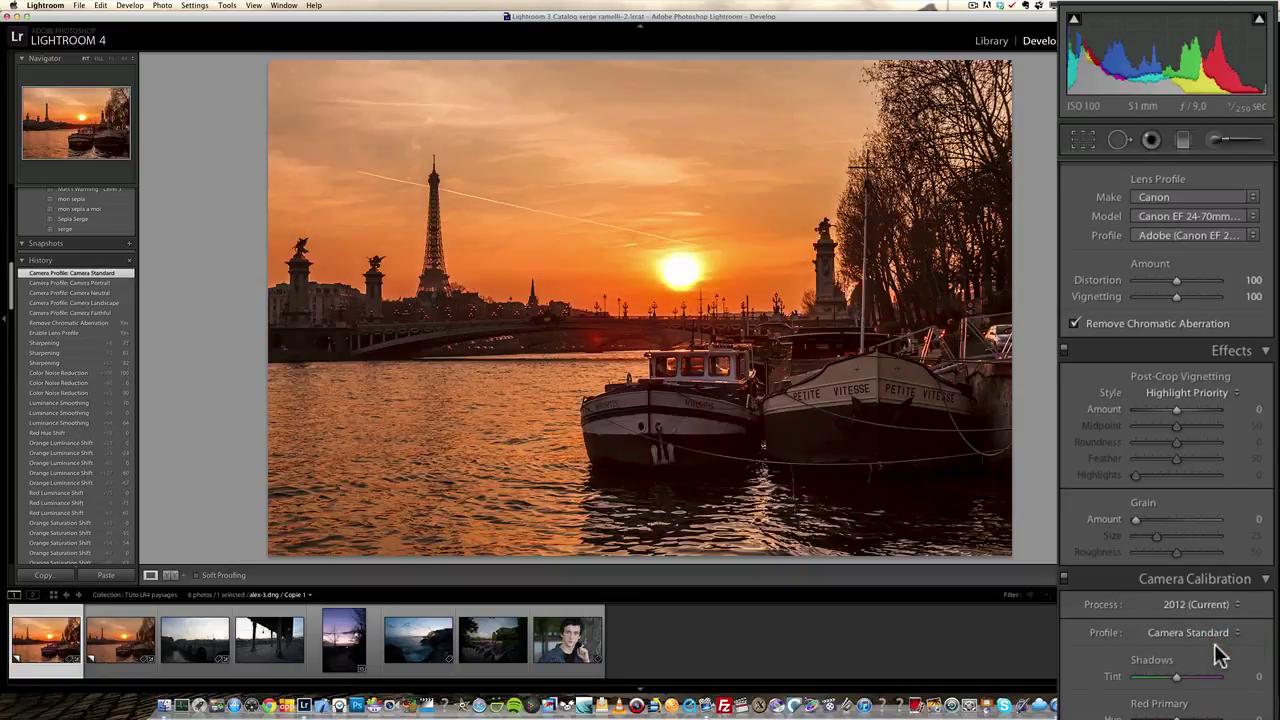
left_click(1220, 636)
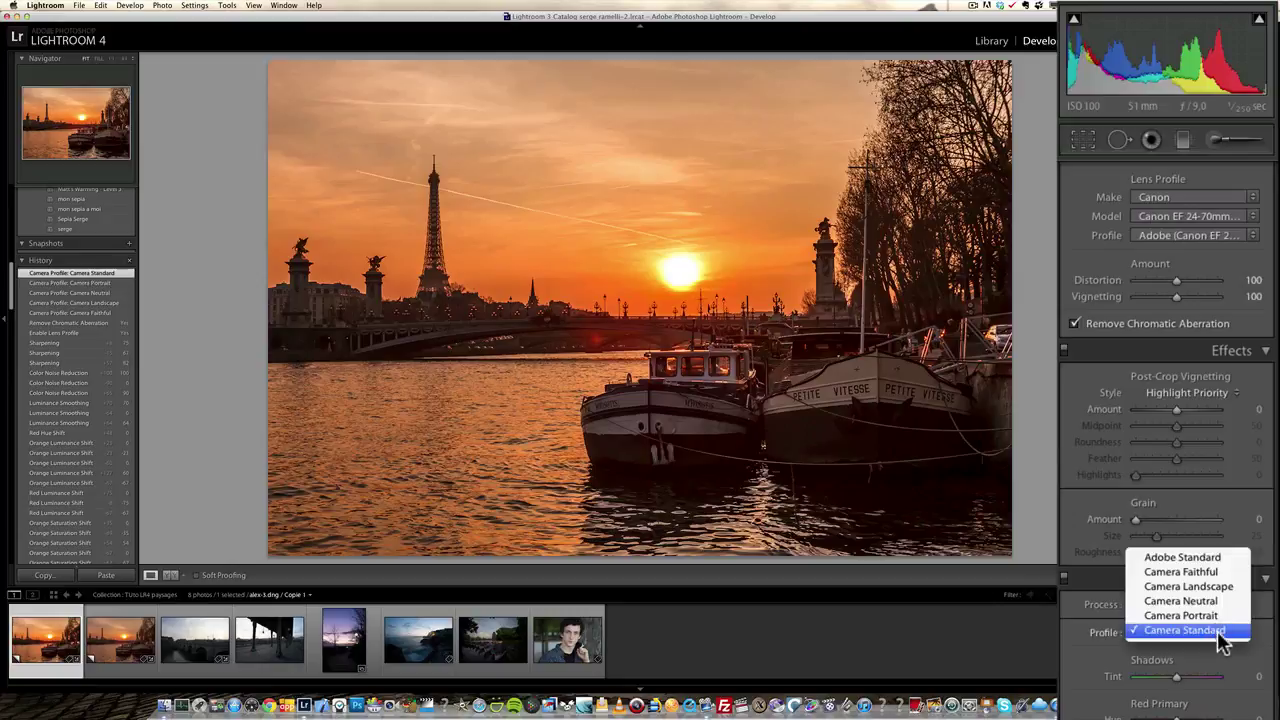
left_click(1201, 556)
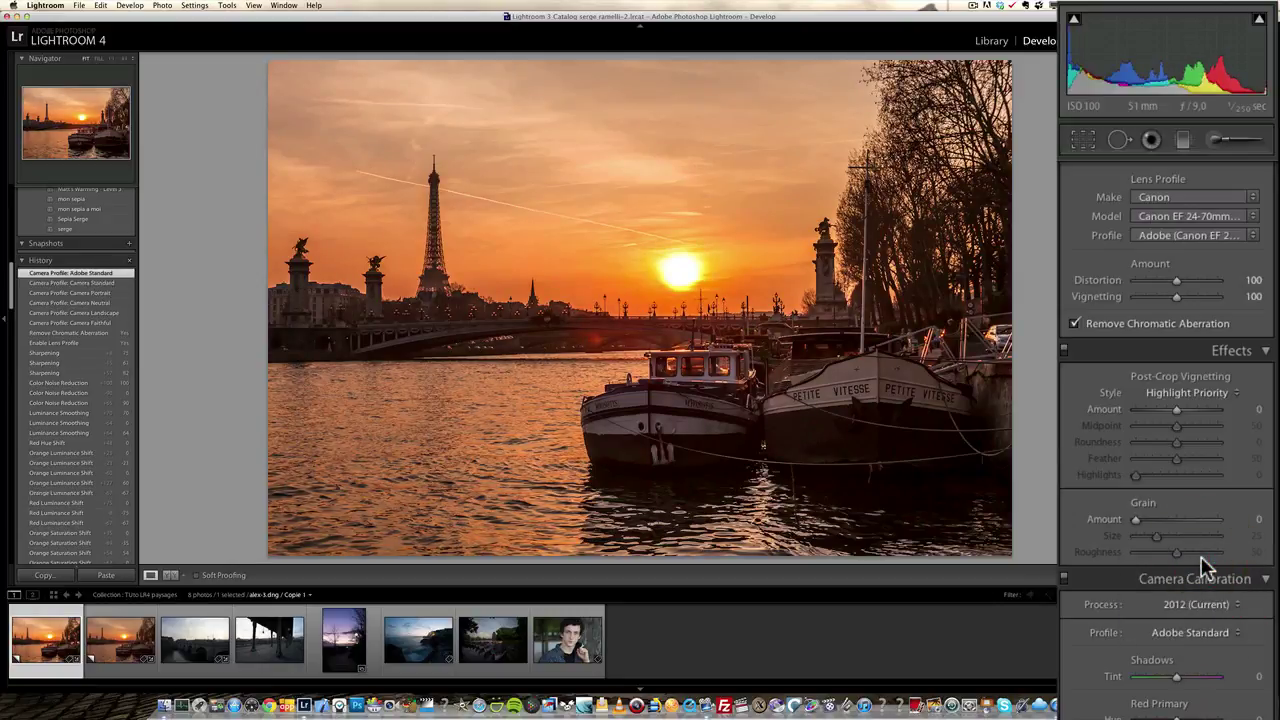
left_click(1230, 635)
left_click(1224, 705)
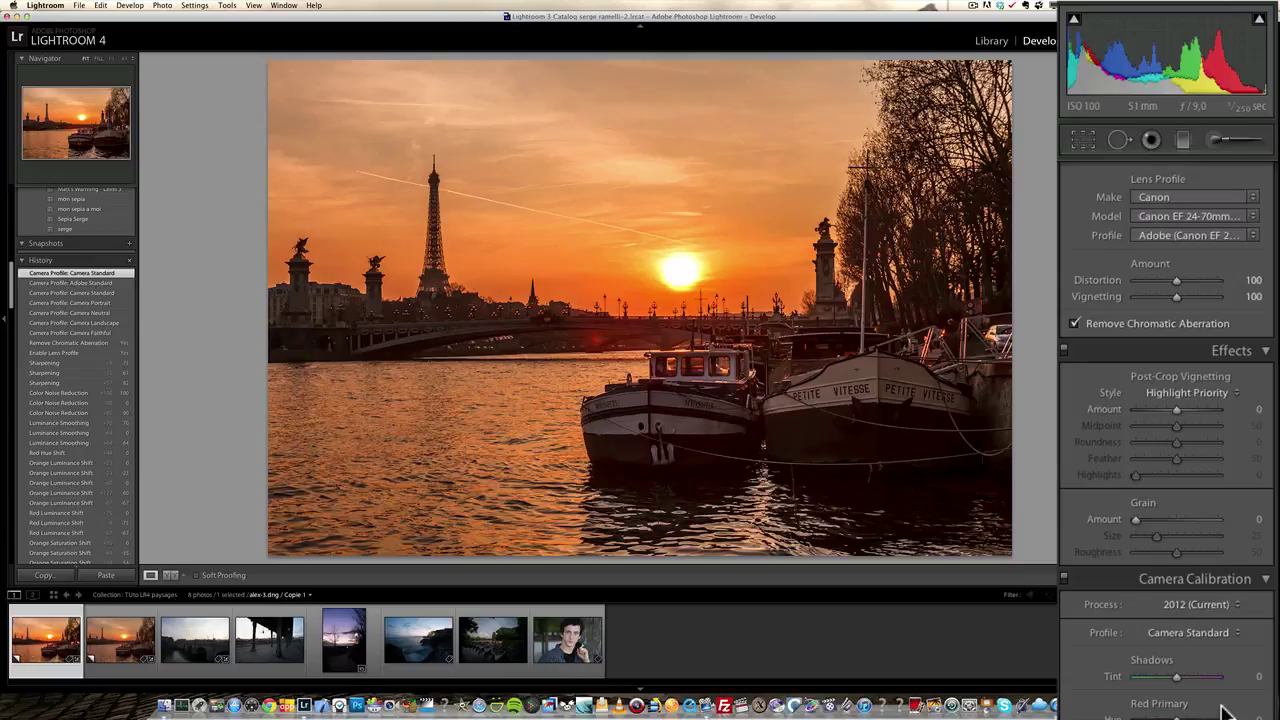
left_click(1199, 631)
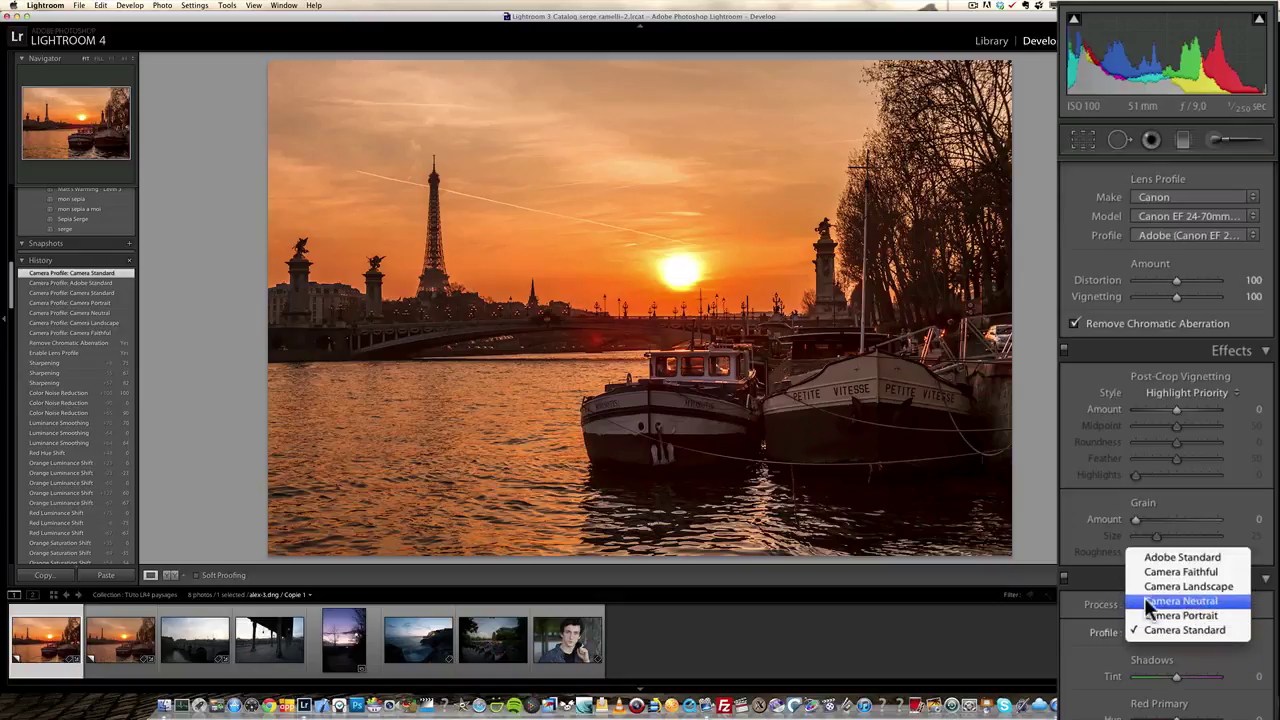
left_click(1268, 645)
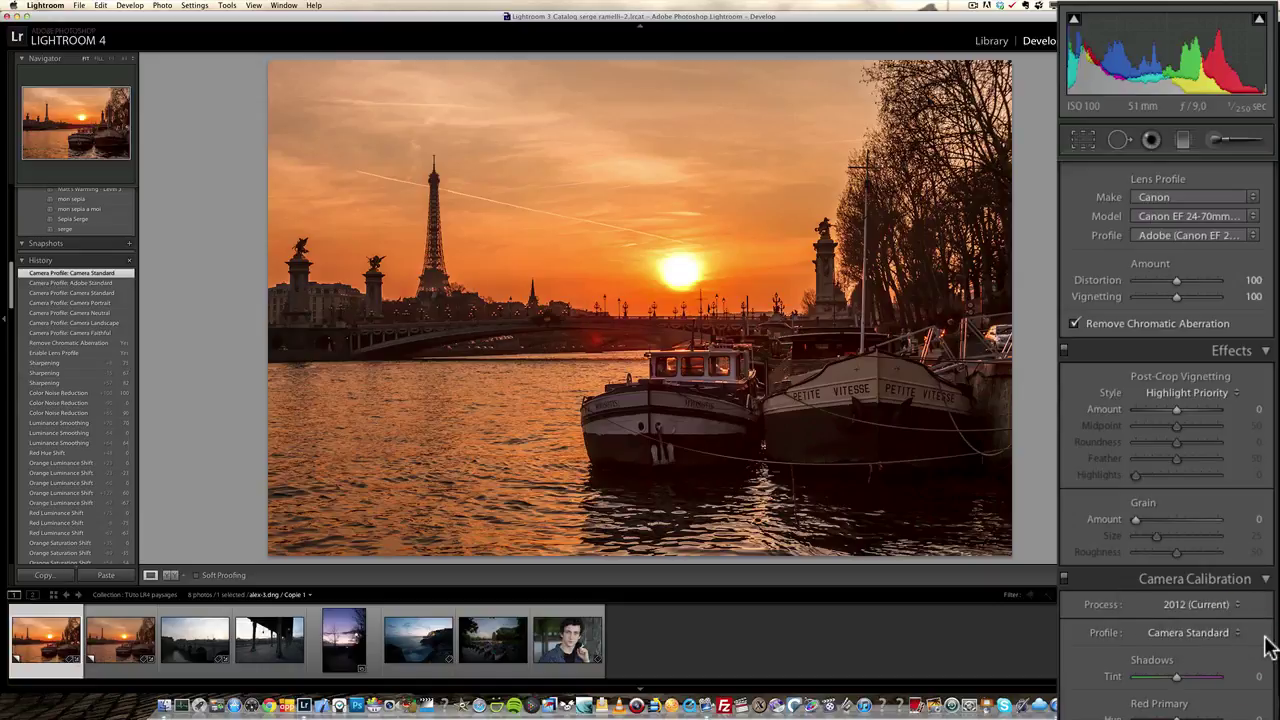
- Set the Effects Post-Crop Vignetting Amount to -16
scroll(1268, 645, "up", 5)
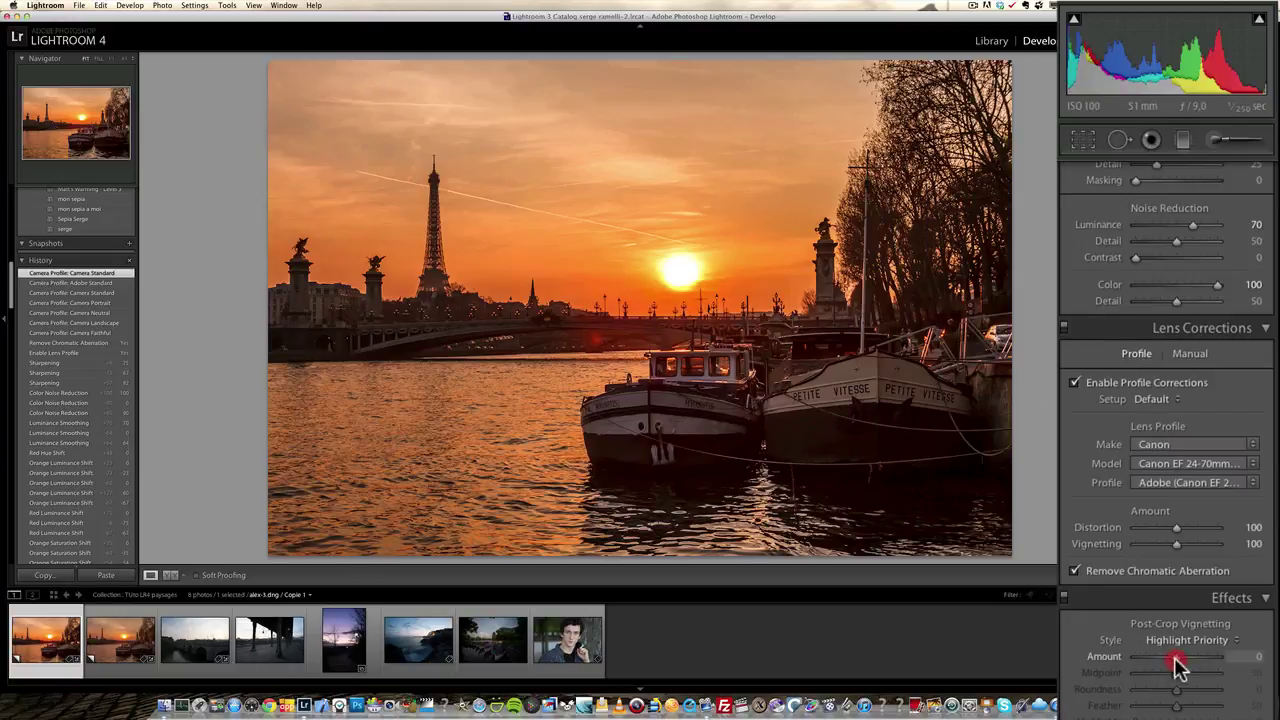
left_click_drag(1155, 660, 1170, 667)
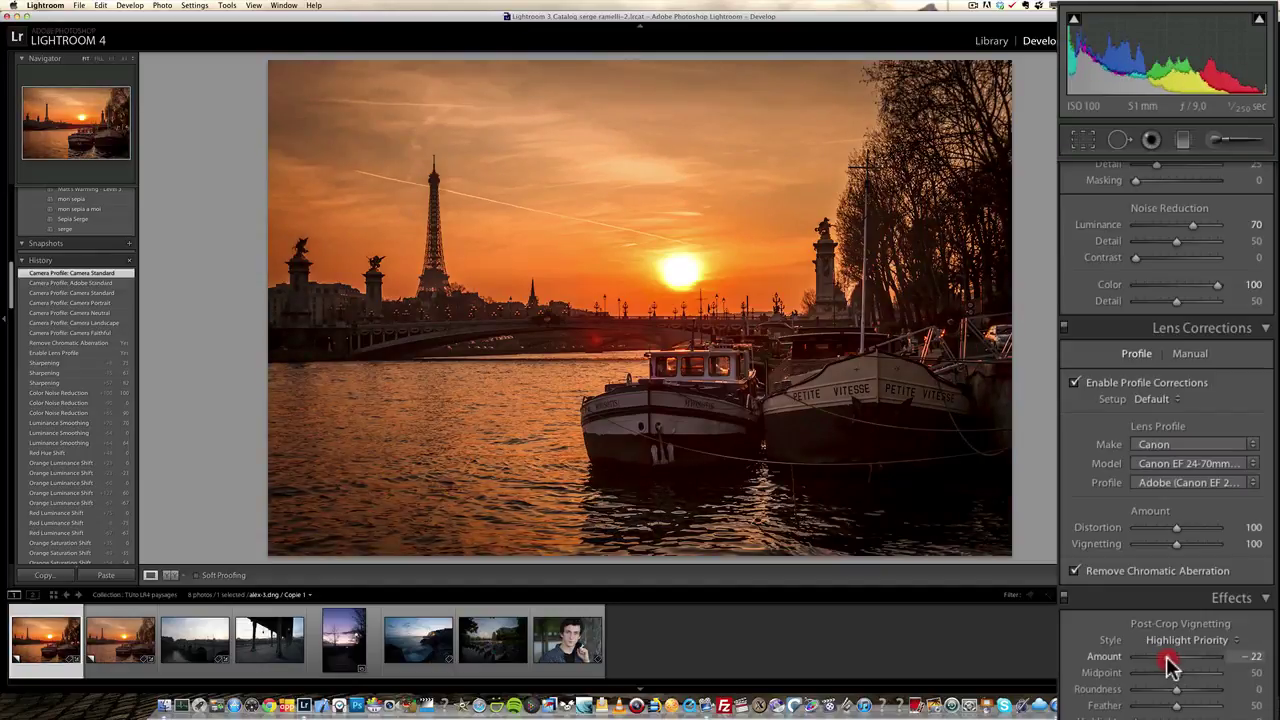
left_click_drag(1170, 665, 1175, 664)
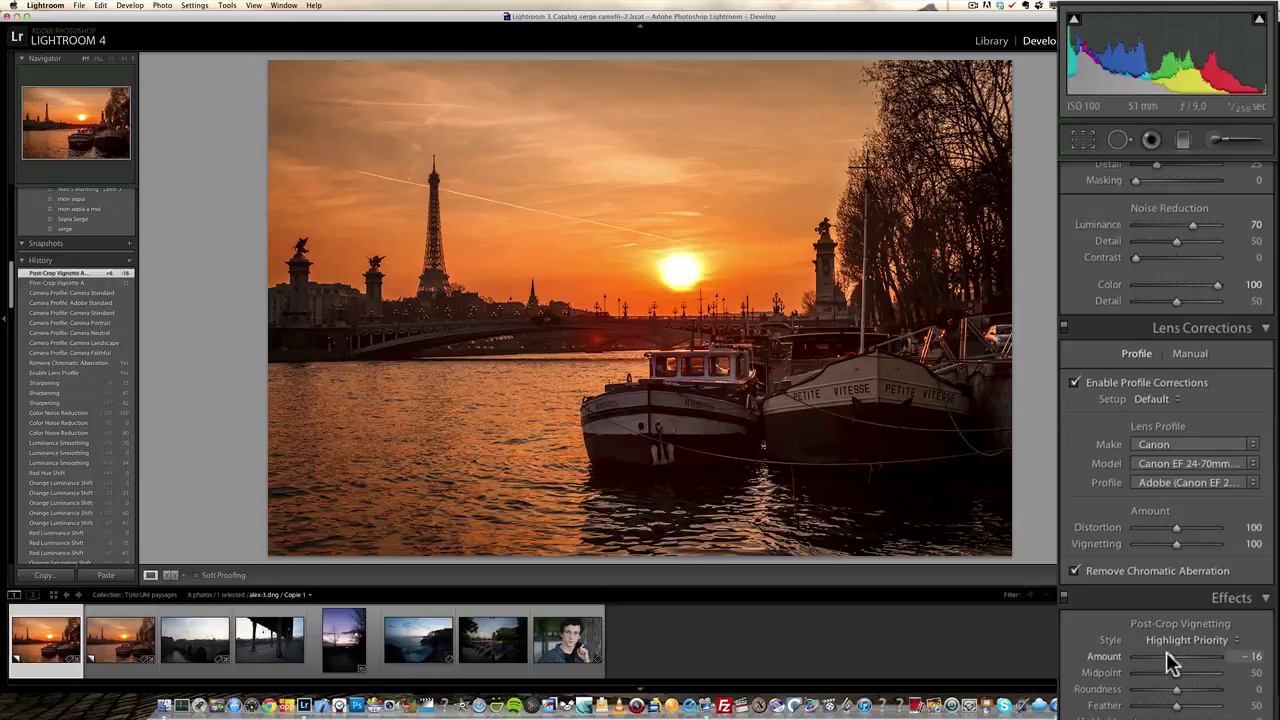
- Lighten the Post-Crop Vignetting Amount from -16 to -13, then scroll back up to Basic
left_click_drag(1166, 652, 1162, 656)
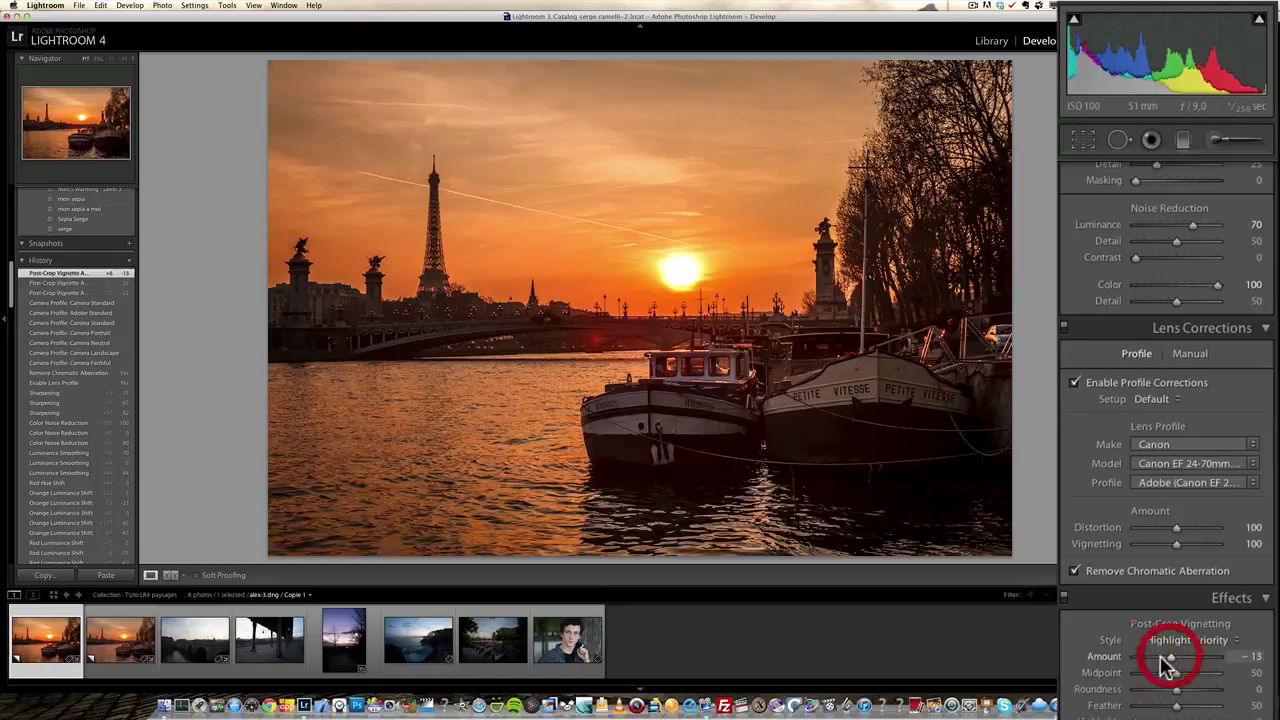
scroll(1229, 666, "up", 15)
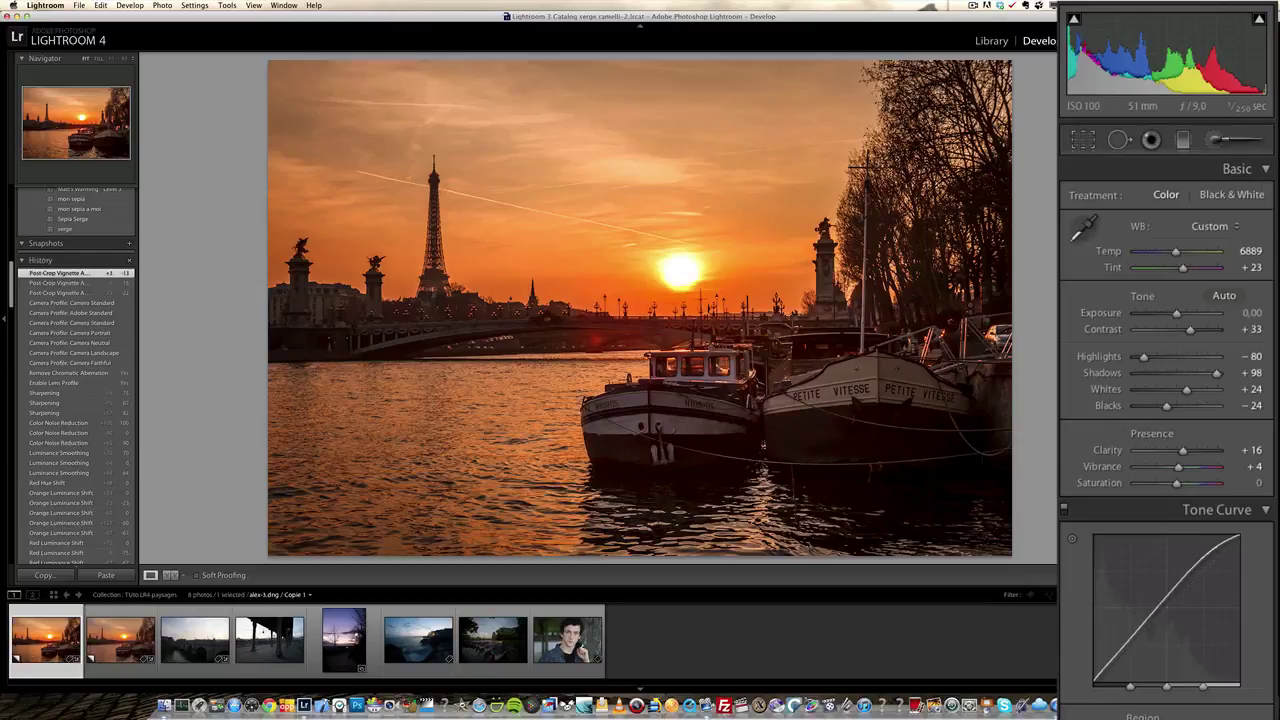
- Activate the Adjustment Brush and reset all its effect values to zero
left_click(1214, 140)
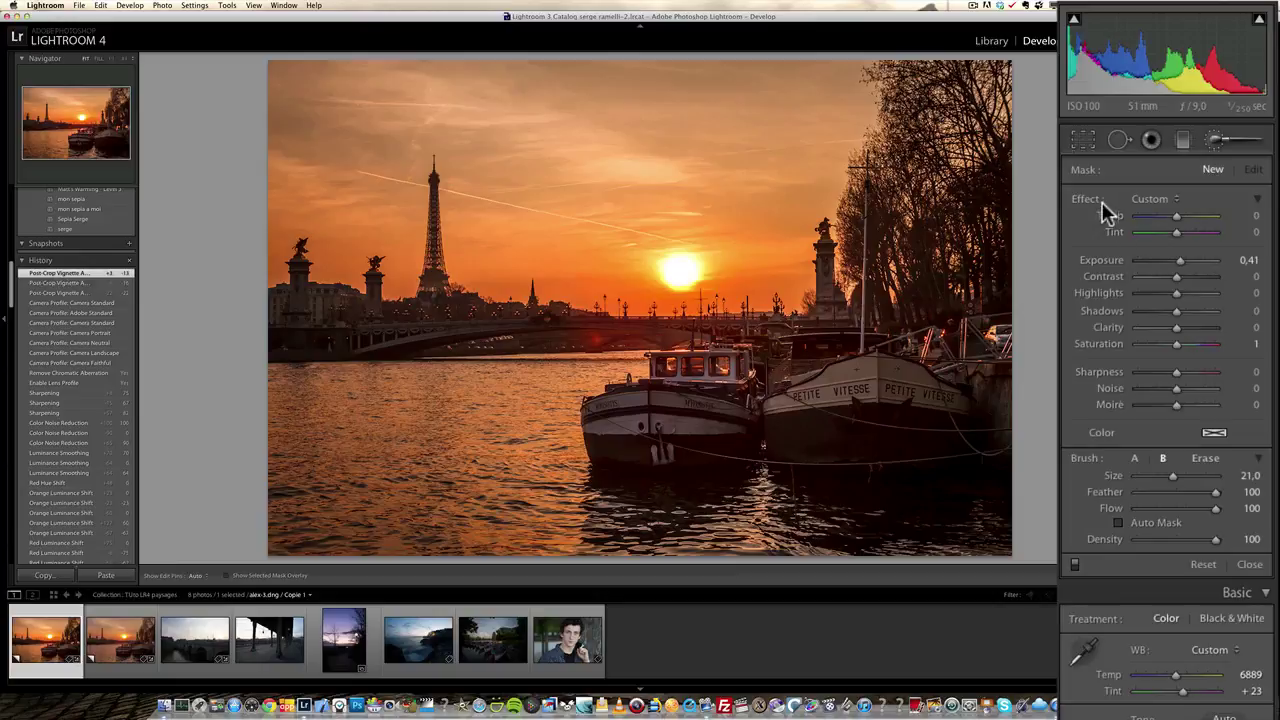
key("alt")
key("alt")
left_click(1084, 198, "alt")
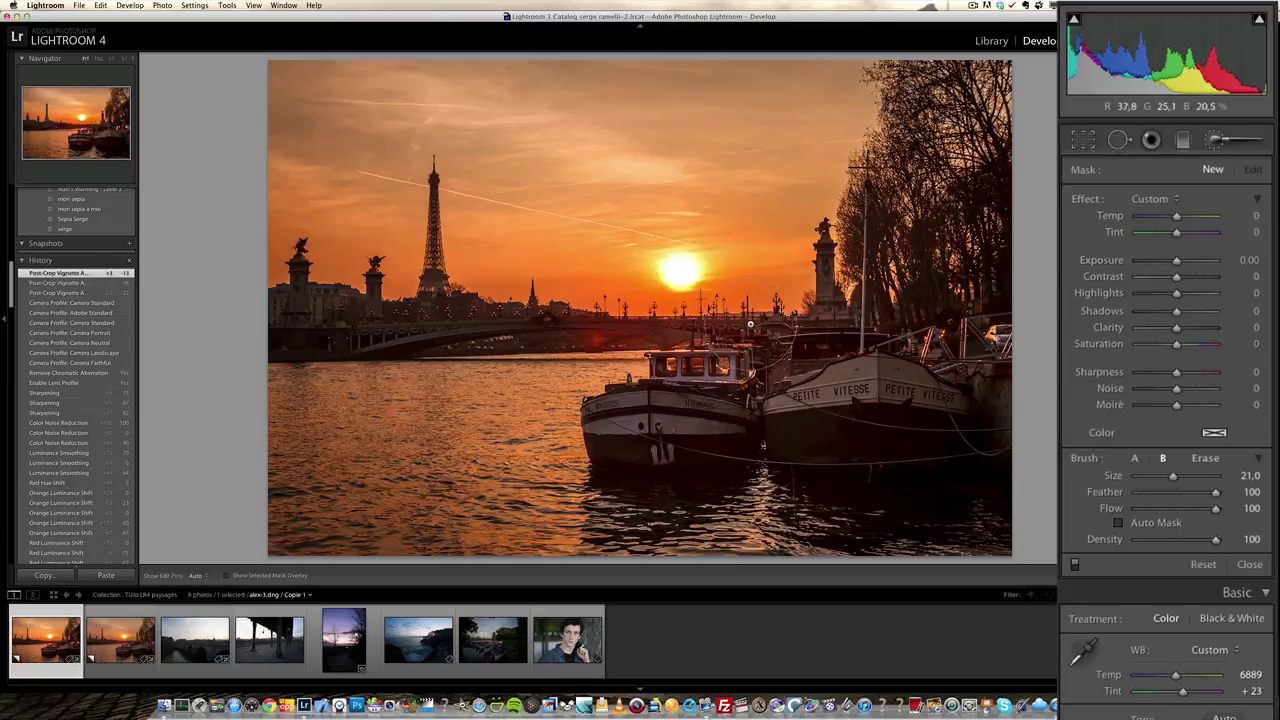
- Set the adjustment brush size to 14
scroll(952, 372, "down", 2)
scroll(952, 372, "down", 3)
scroll(793, 280, "up", 4)
scroll(793, 280, "down", 7)
mouse_move(1161, 484)
left_mouse_down()
mouse_move(1178, 477)
mouse_move(1164, 478)
left_mouse_up()
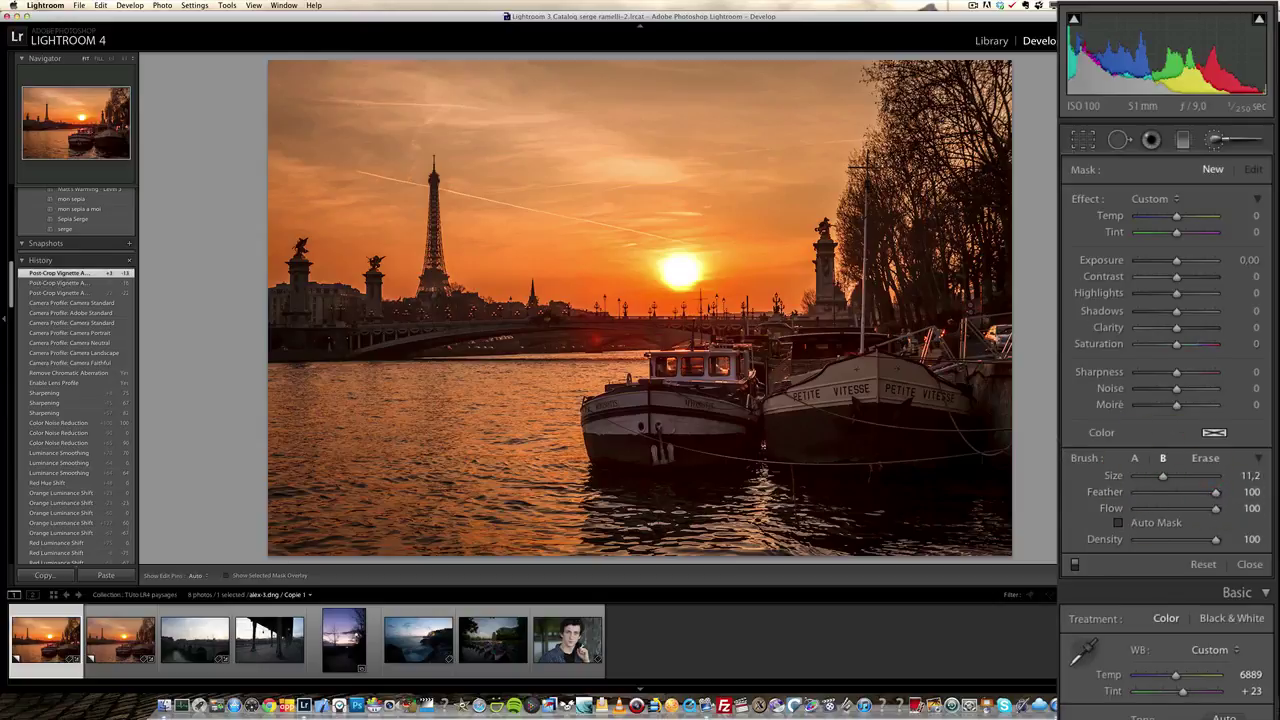
scroll(876, 313, "up", 1)
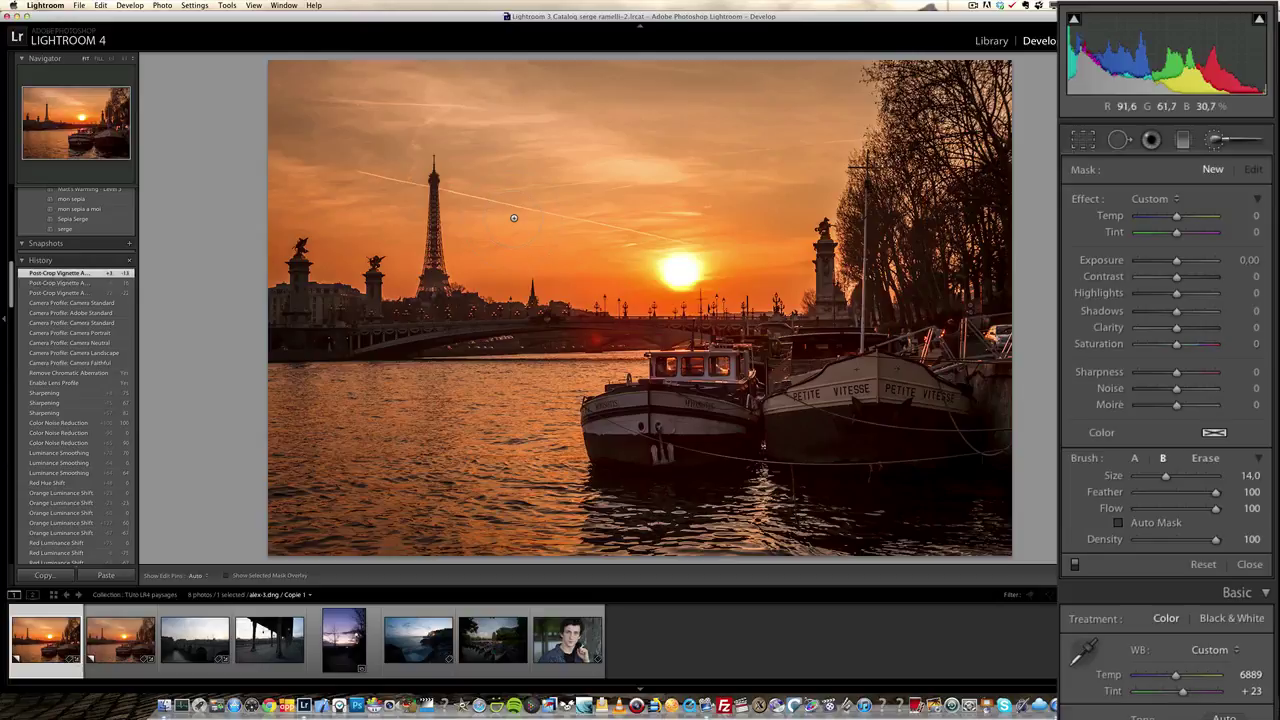
- Set brush Feather to 0 and Exposure to 0.99, then paint and delete a trial stroke
left_click_drag(1214, 491, 1126, 490)
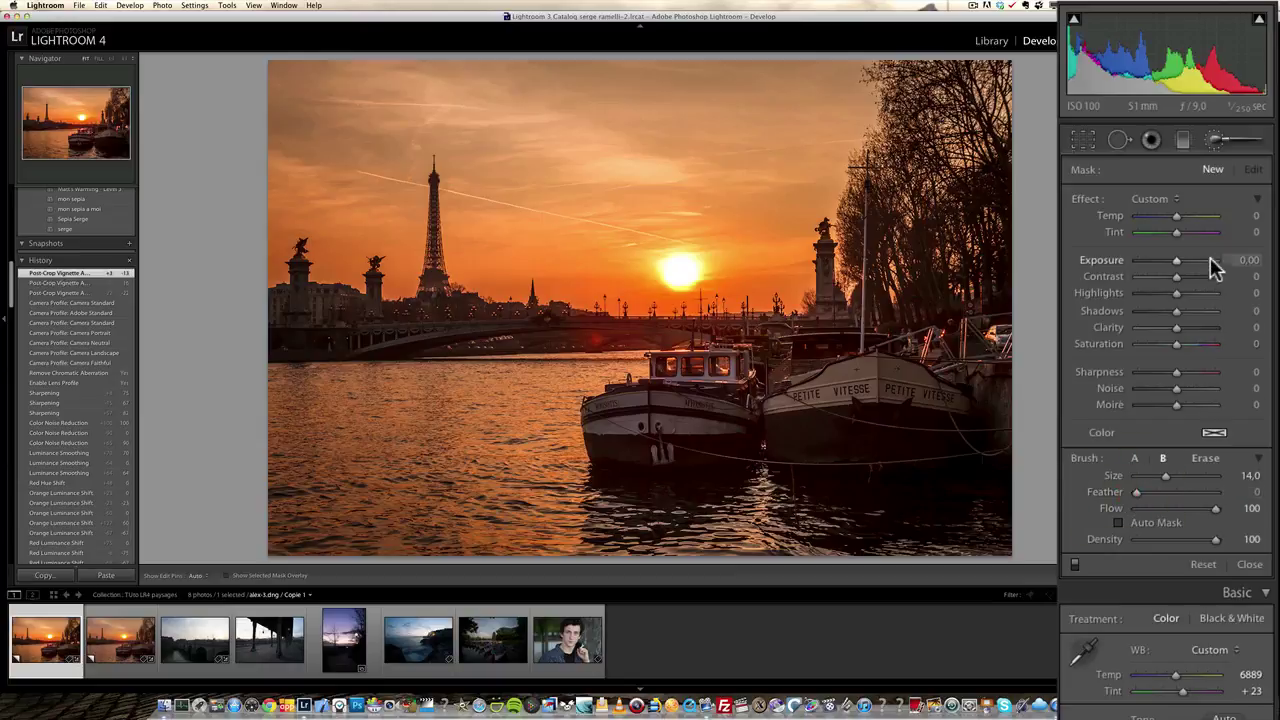
left_click_drag(1180, 260, 1187, 262)
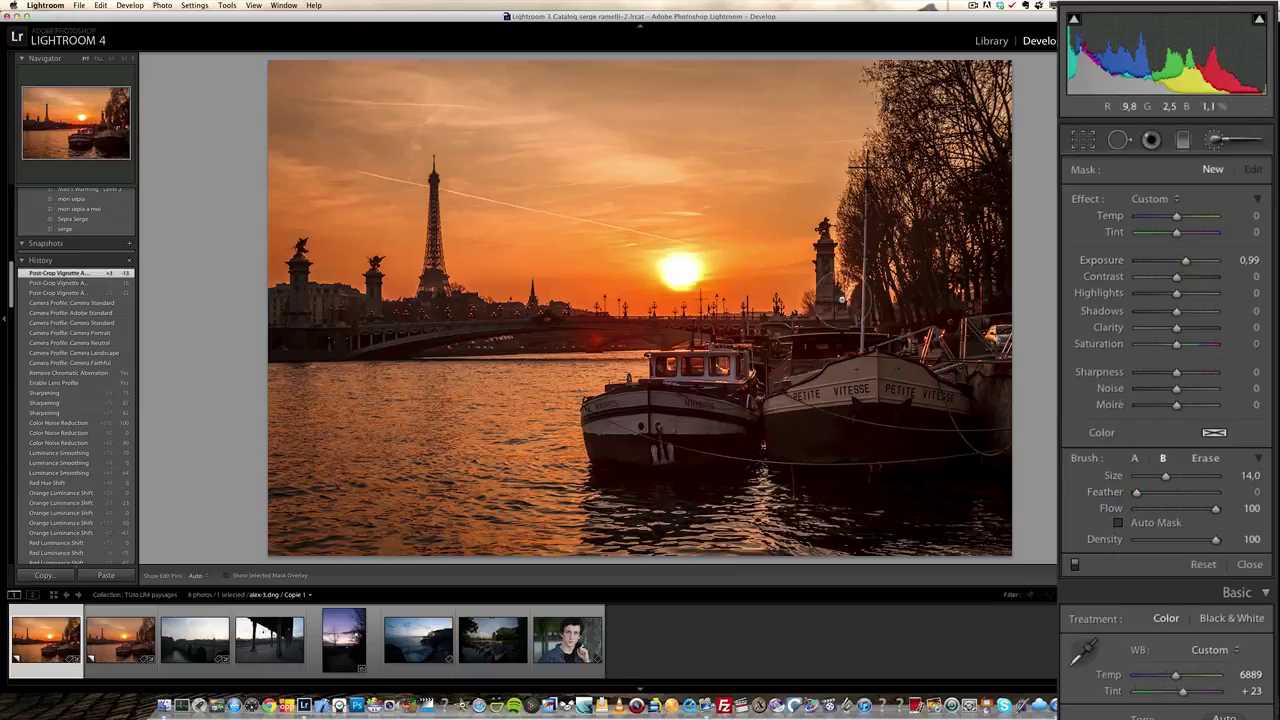
mouse_move(334, 234)
left_mouse_down()
mouse_move(388, 300)
mouse_move(570, 440)
left_mouse_up()
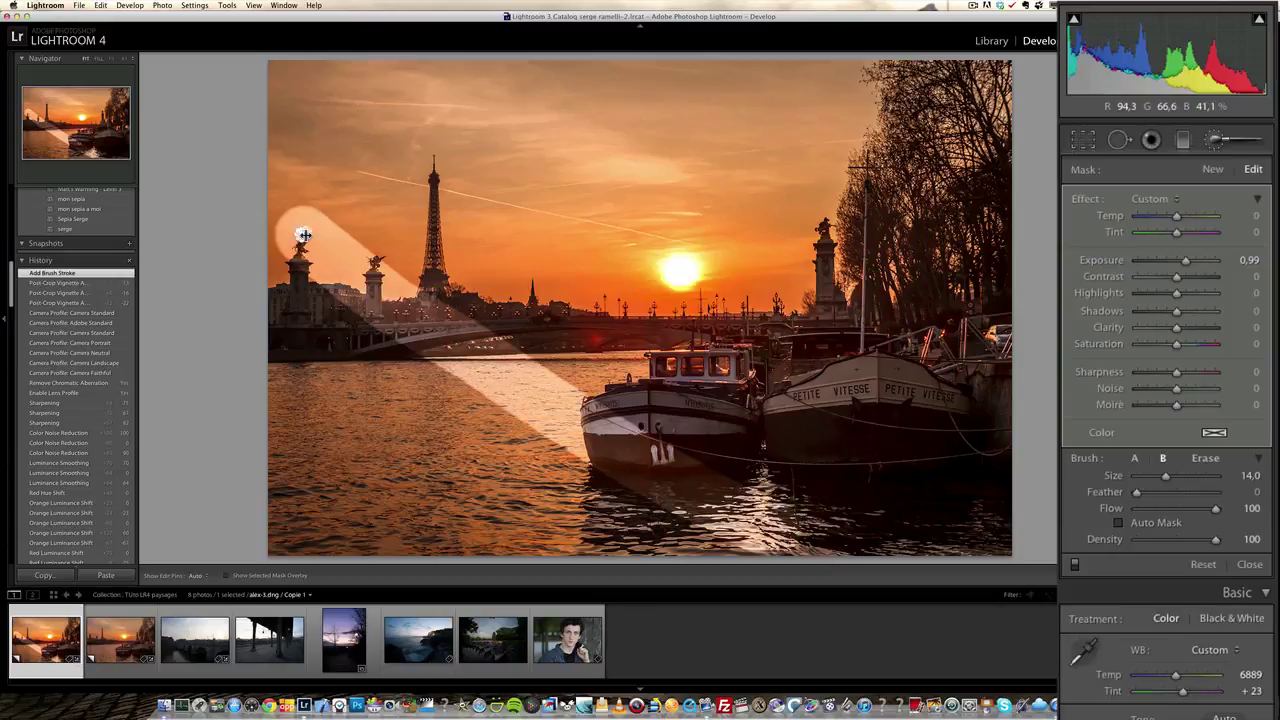
key("Delete")
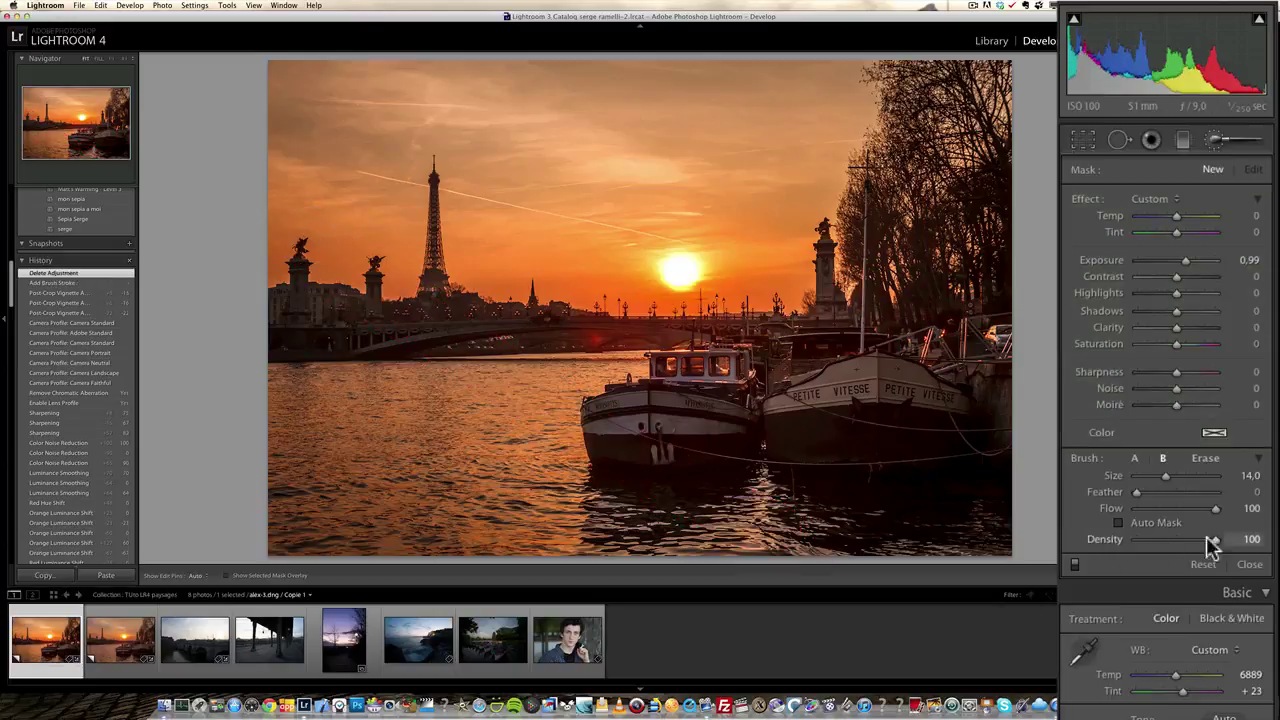
- Restore full feathering, discard a second trial stroke, and brush brightening onto the water
left_click_drag(1137, 490, 1230, 497)
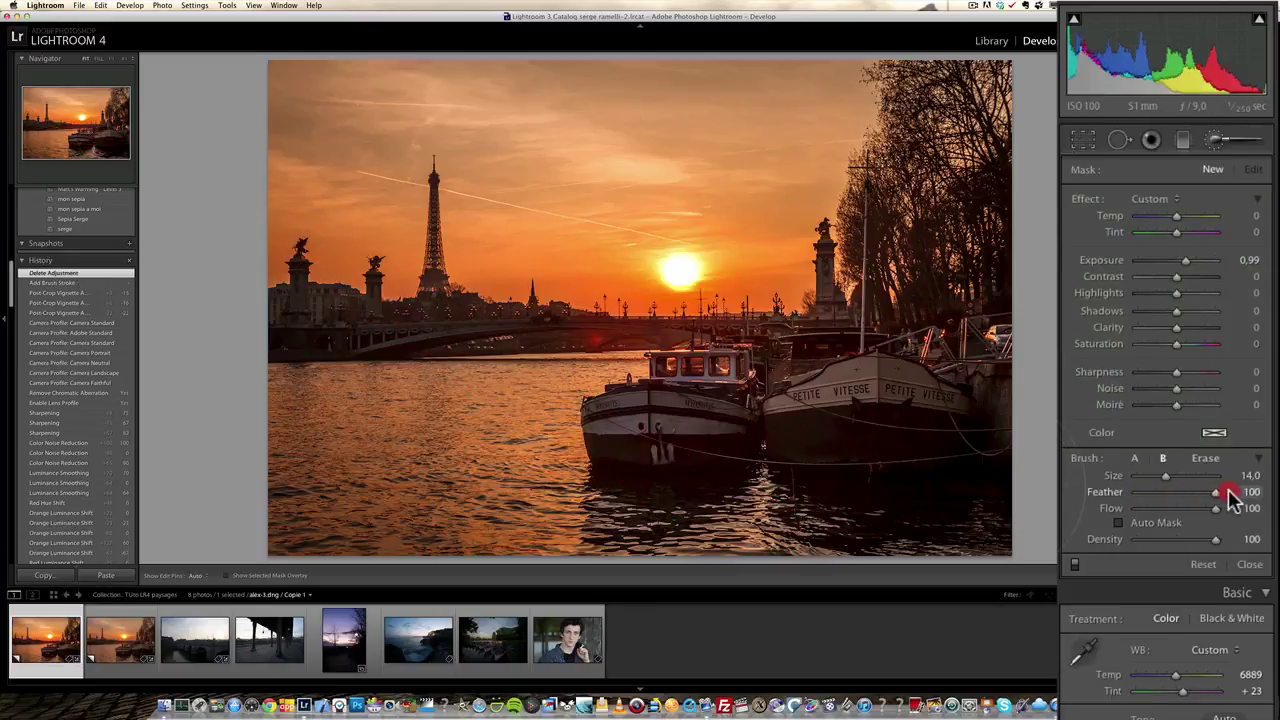
left_click_drag(328, 235, 700, 530)
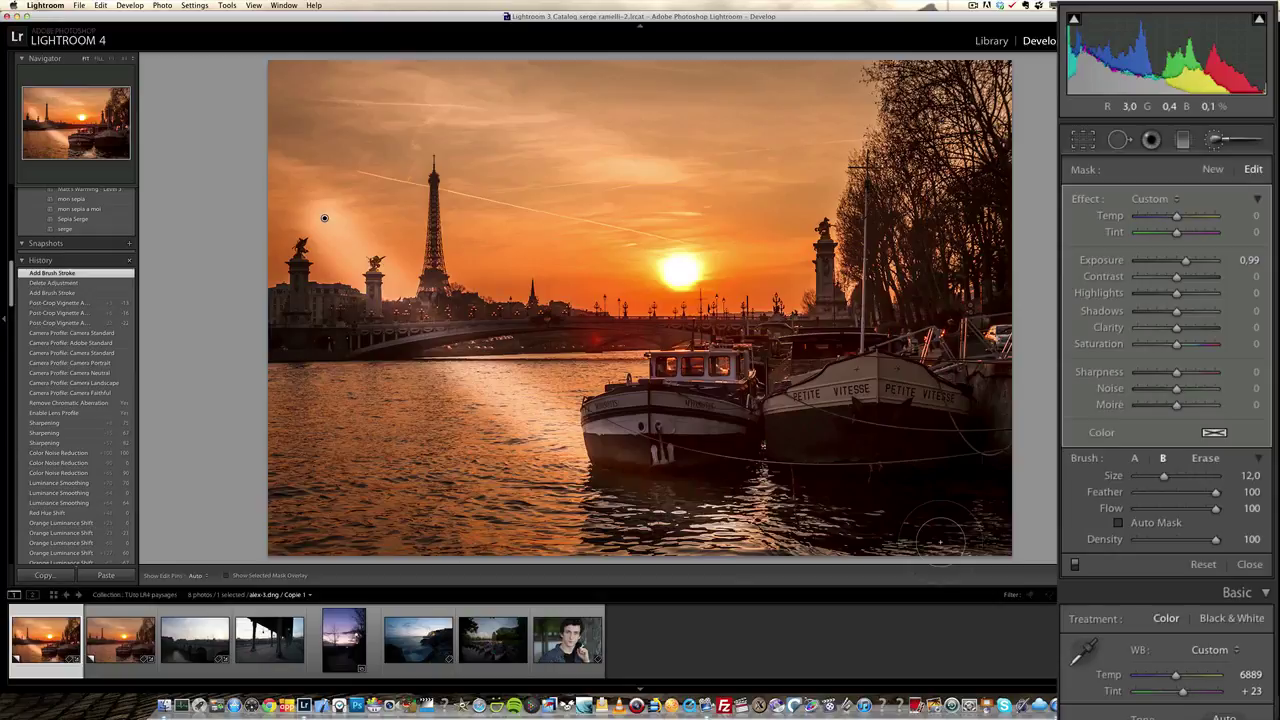
key("Delete")
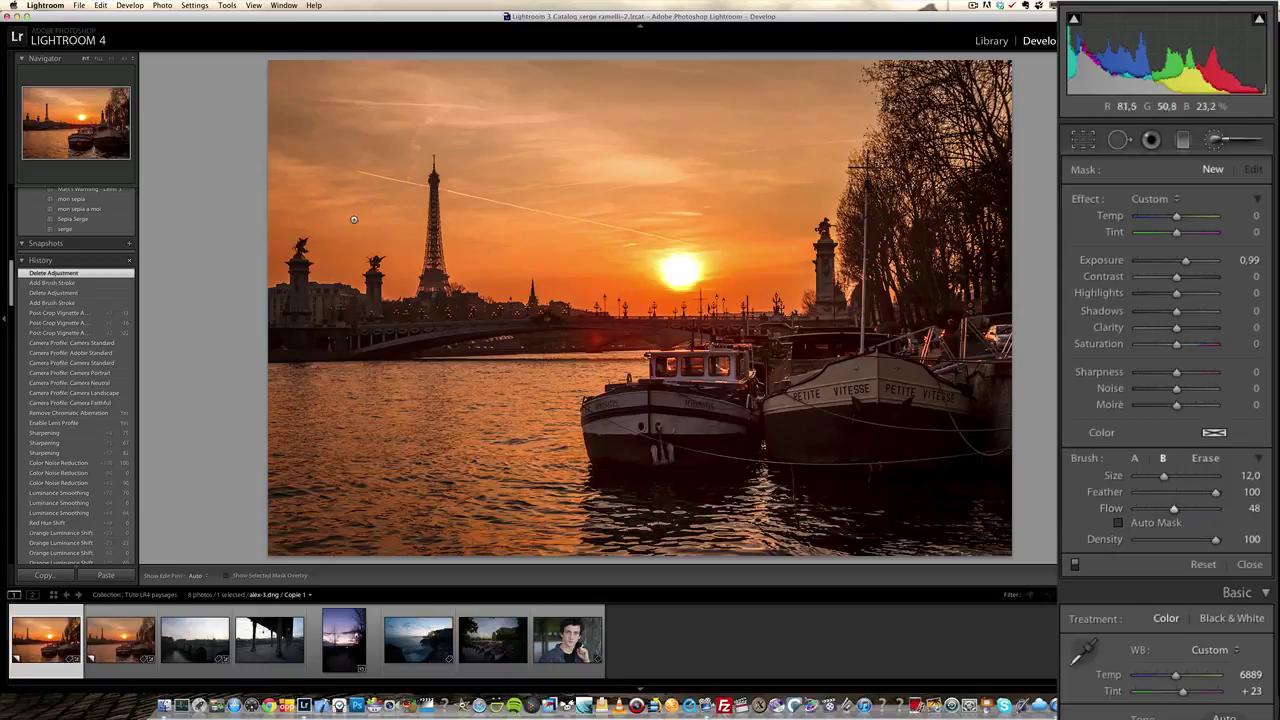
left_click(697, 495)
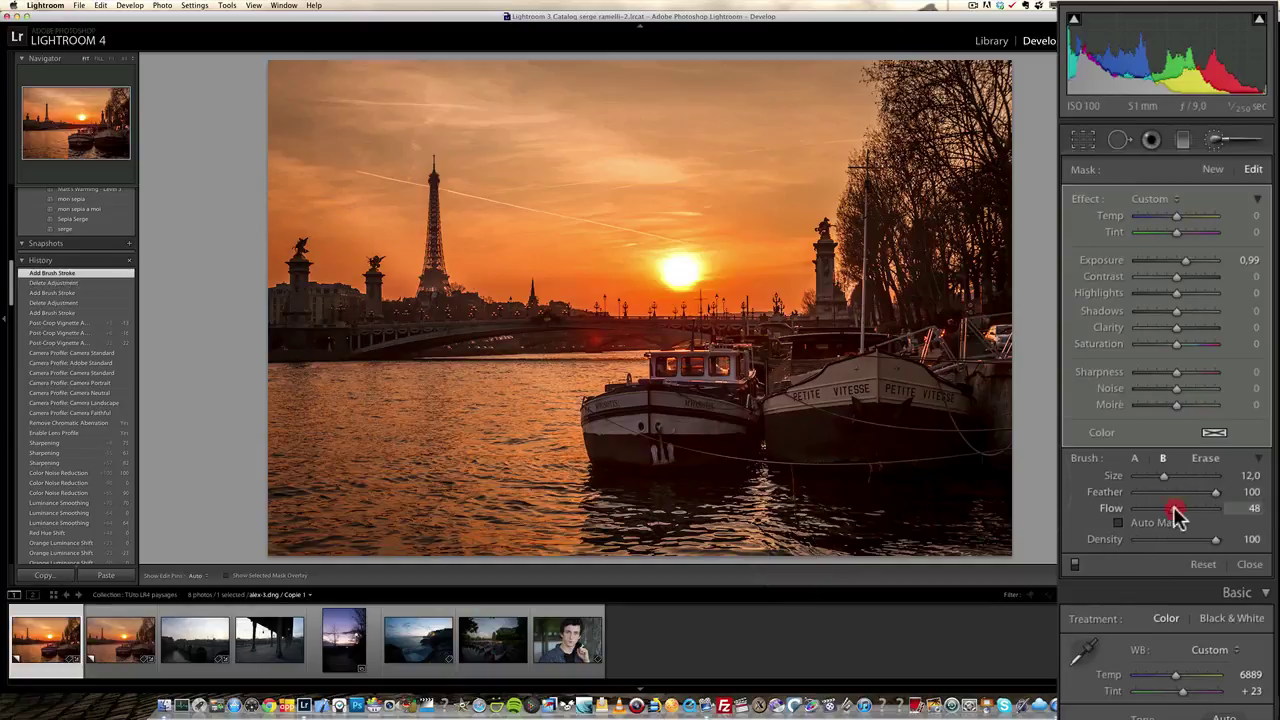
- Reset brush Flow to 100, delete the water adjustment, and lower Exposure to 0.52
left_click_drag(1177, 508, 1220, 508)
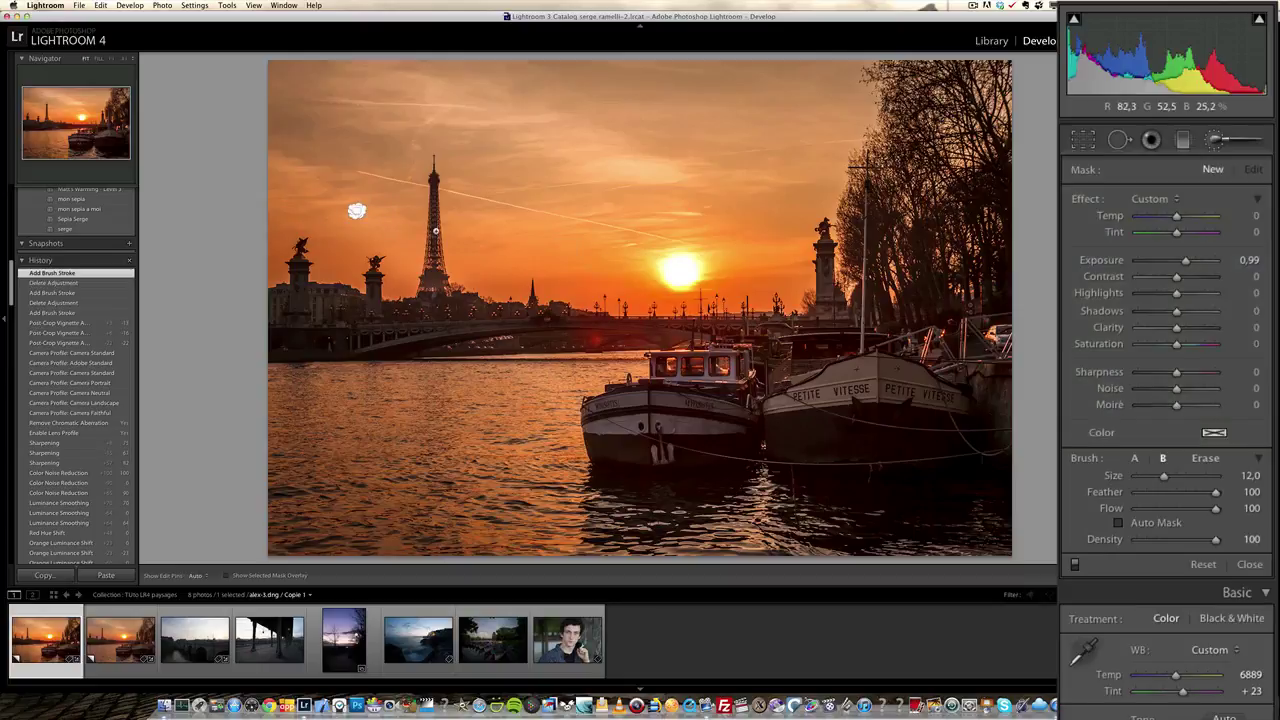
key("Delete")
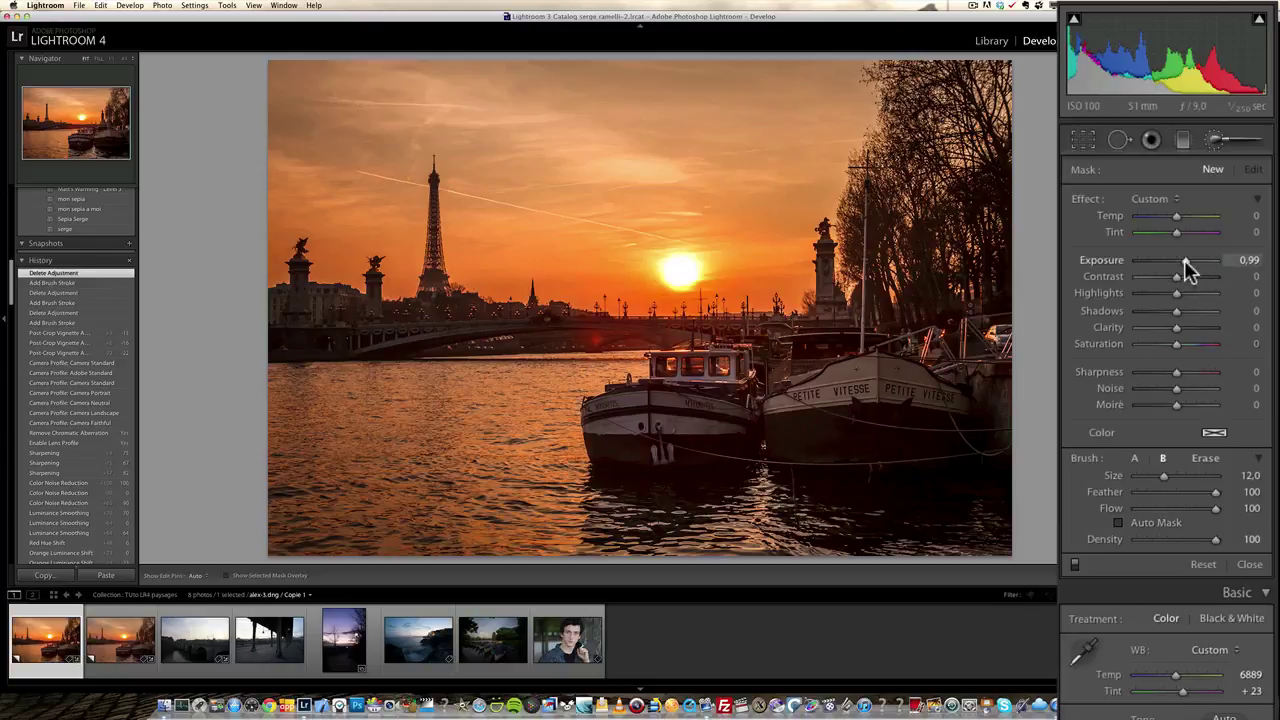
left_click_drag(1183, 263, 1180, 263)
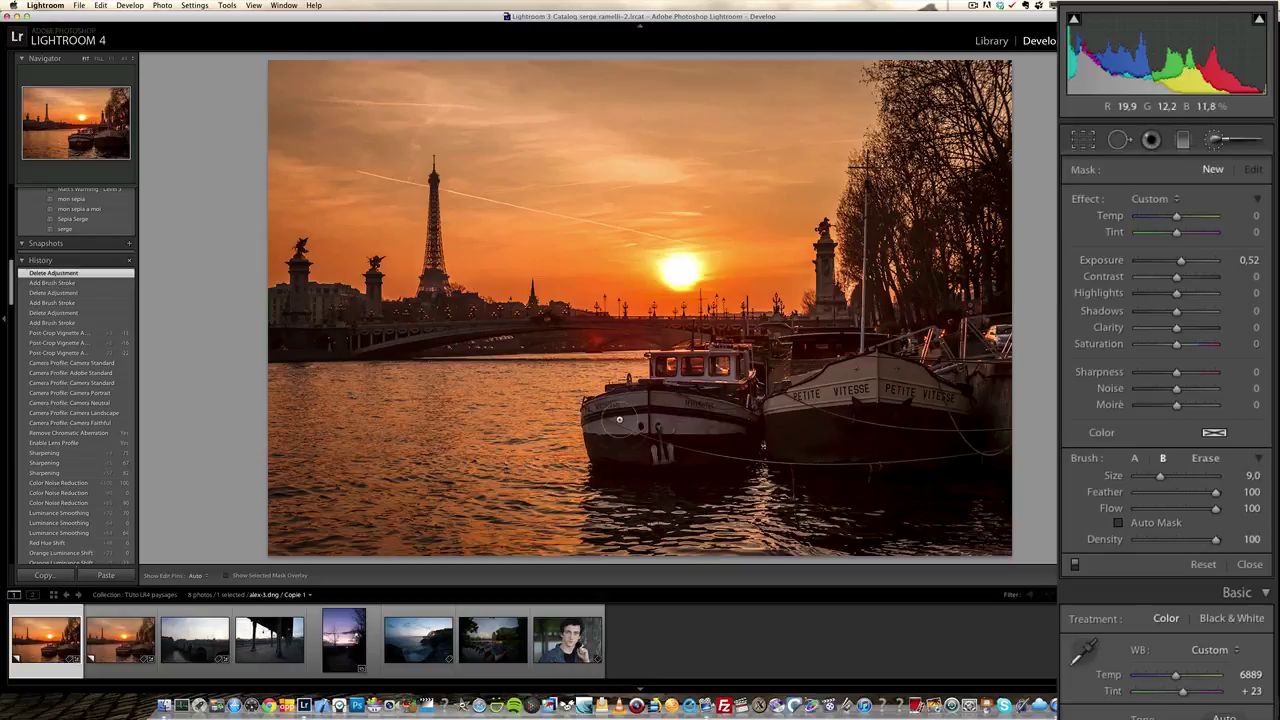
- Shrink the brush to 4 and paint +0.52 strokes along the boats with markers hidden
scroll(620, 420, "down", 5)
scroll(620, 420, "down", 3)
key("h")
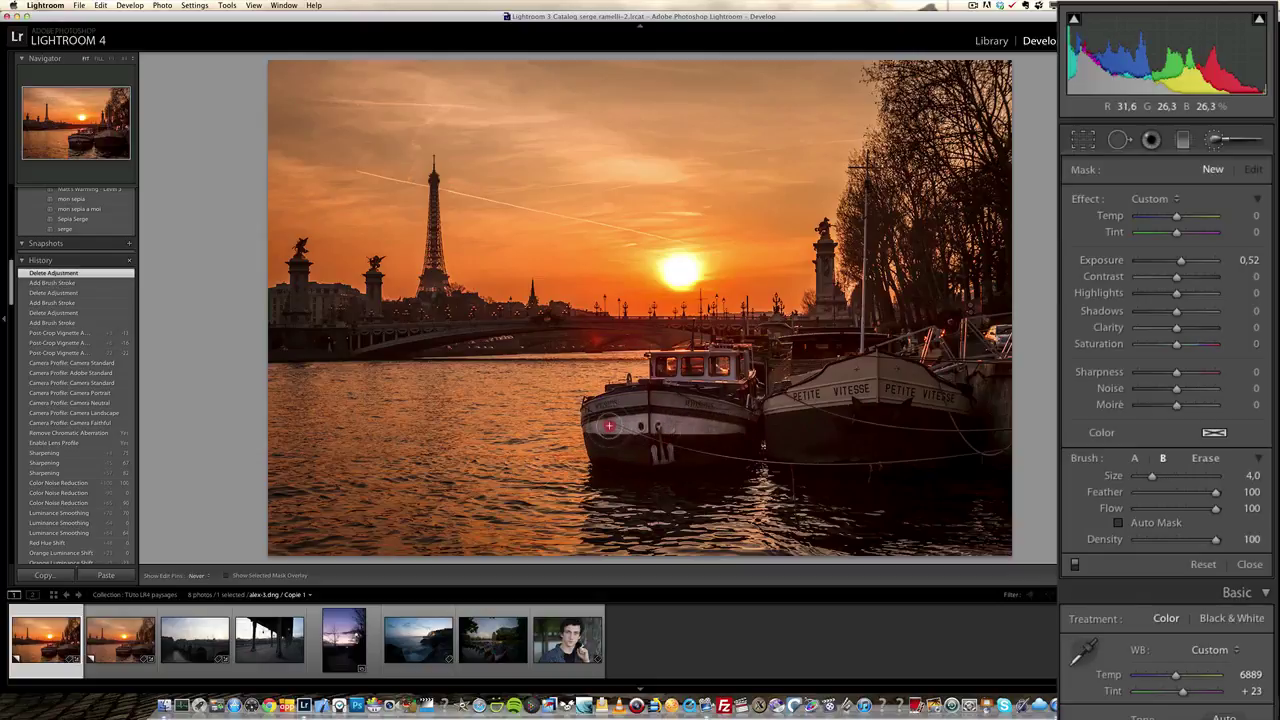
mouse_move(594, 424)
left_mouse_down()
mouse_move(628, 405)
mouse_move(750, 413)
mouse_move(850, 395)
mouse_move(957, 398)
mouse_move(835, 372)
mouse_move(775, 405)
mouse_move(887, 361)
mouse_move(968, 402)
mouse_move(840, 398)
mouse_move(750, 415)
mouse_move(629, 406)
mouse_move(600, 408)
mouse_move(595, 425)
mouse_move(764, 421)
left_mouse_up()
key("h")
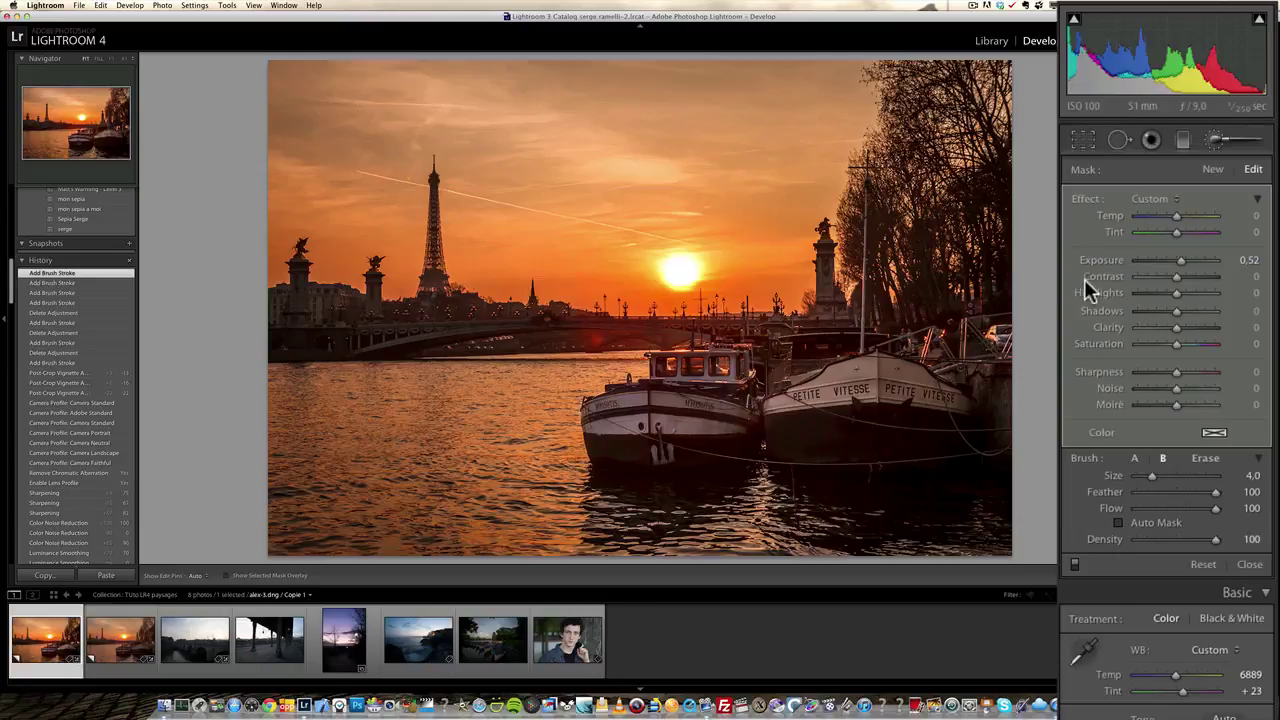
- Settle the boats' exposure boost at +0.33 after testing stronger values, and enlarge the brush to 7
left_click_drag(1180, 260, 1178, 262)
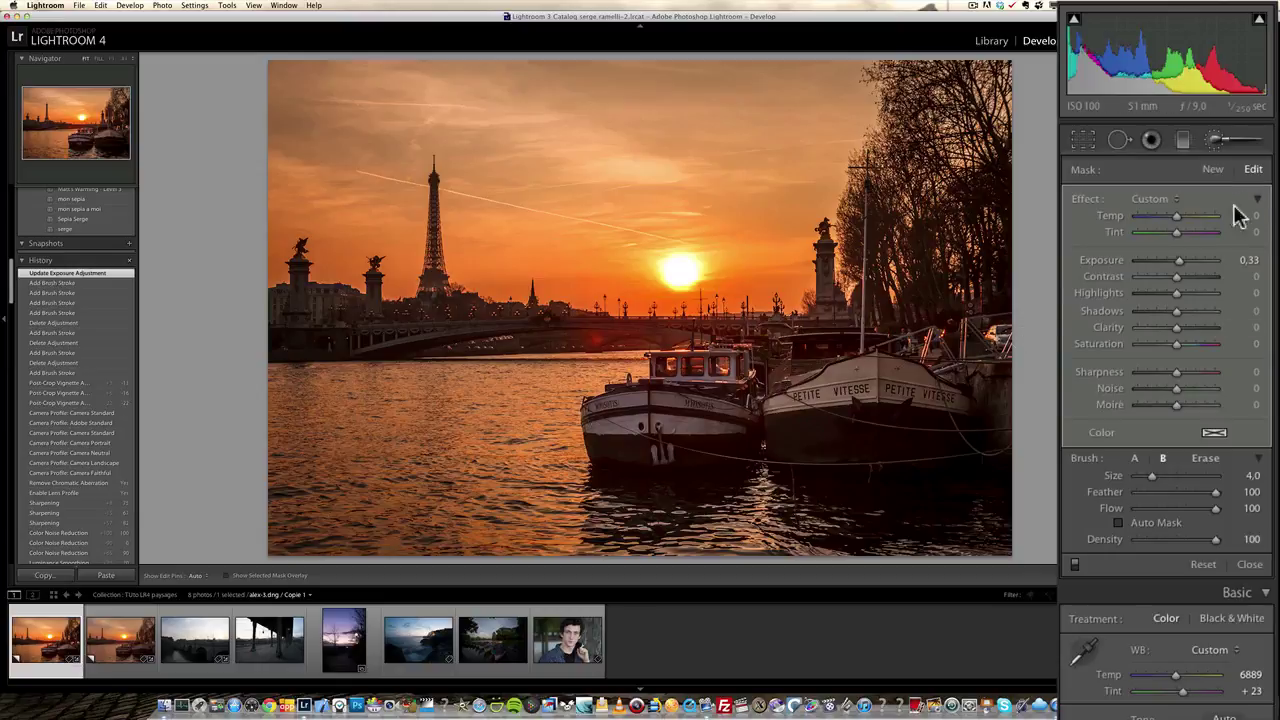
left_click(1202, 260)
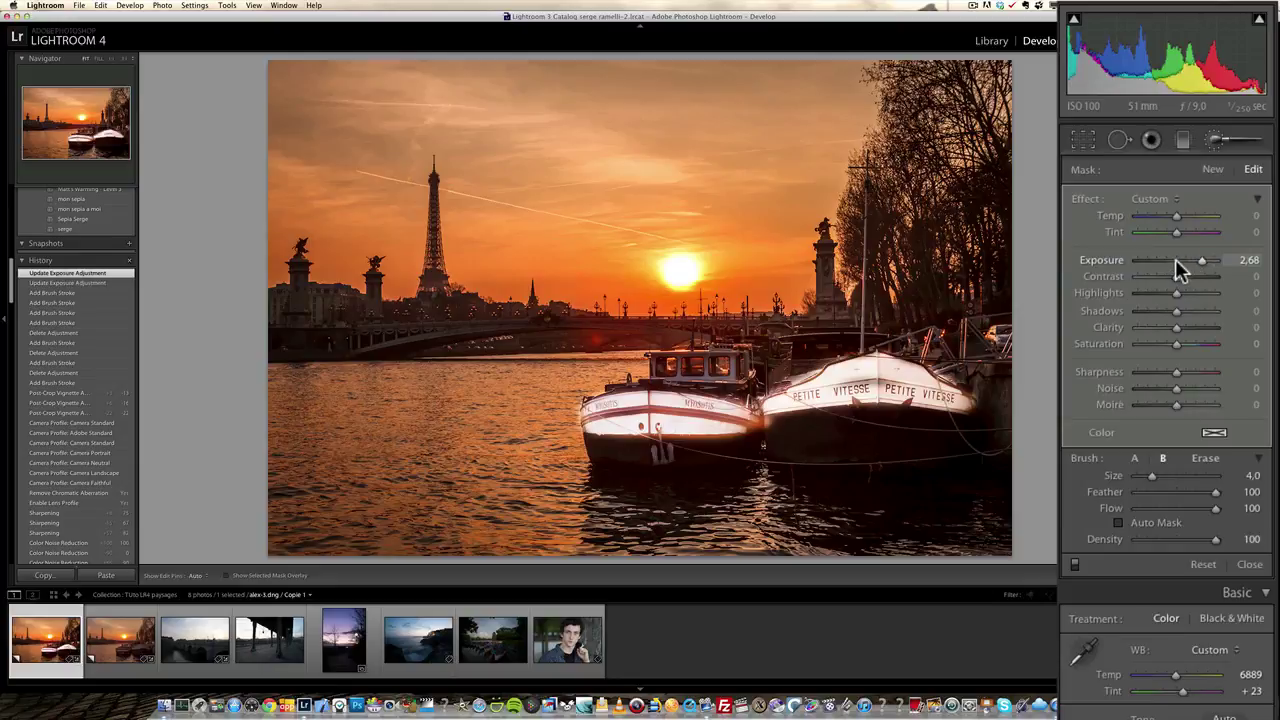
left_click_drag(1177, 265, 1183, 267)
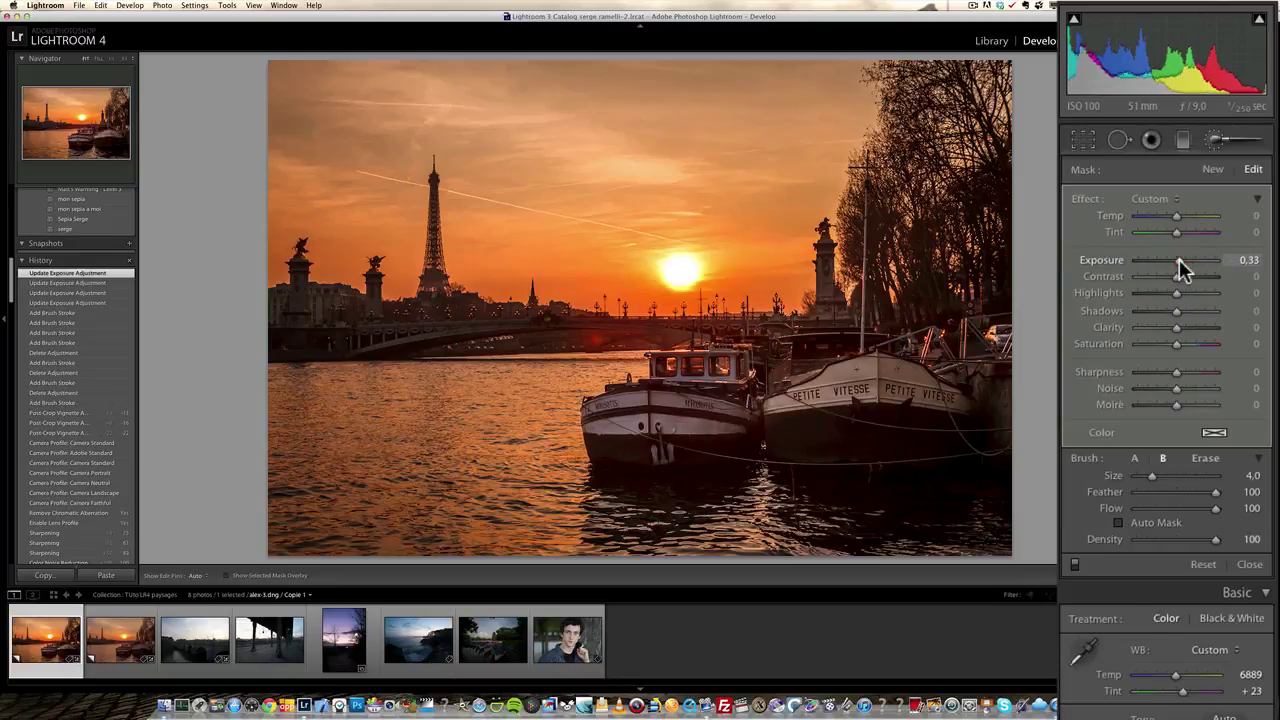
left_click(1181, 266)
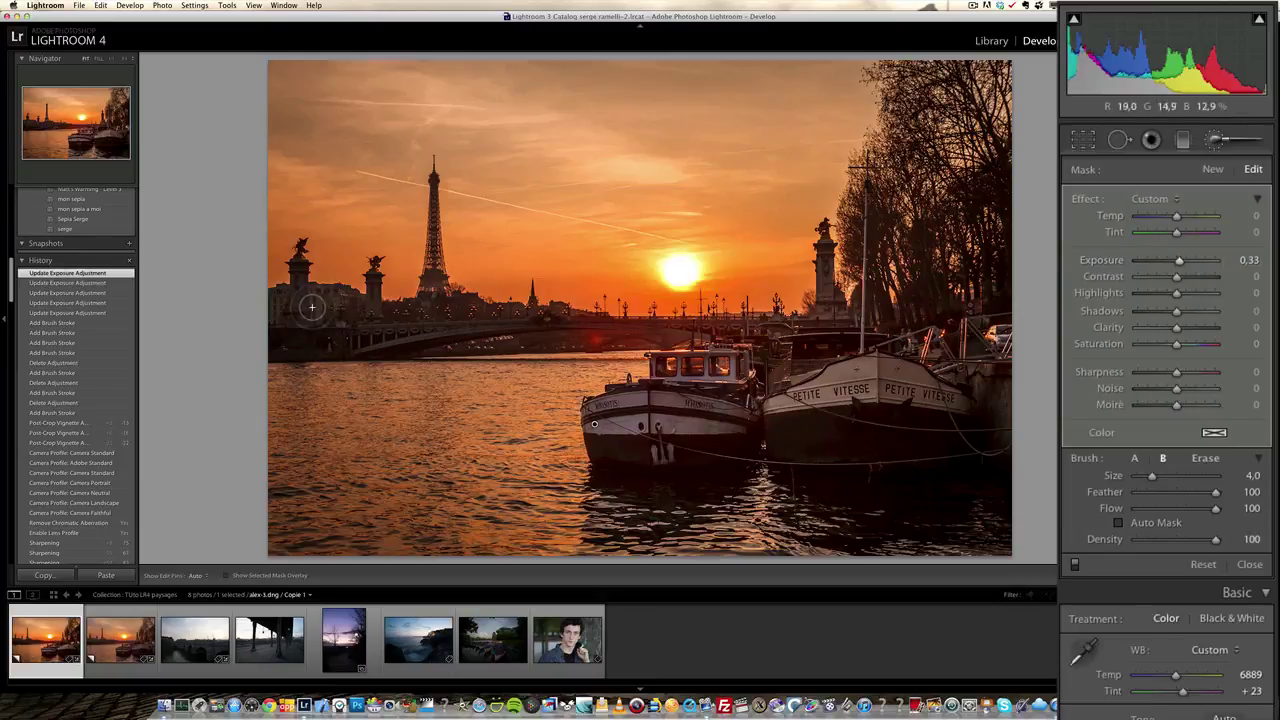
scroll(328, 332, "up", 3)
- Start a new brush adjustment at size 8 and paint across the river water
left_click(1213, 170)
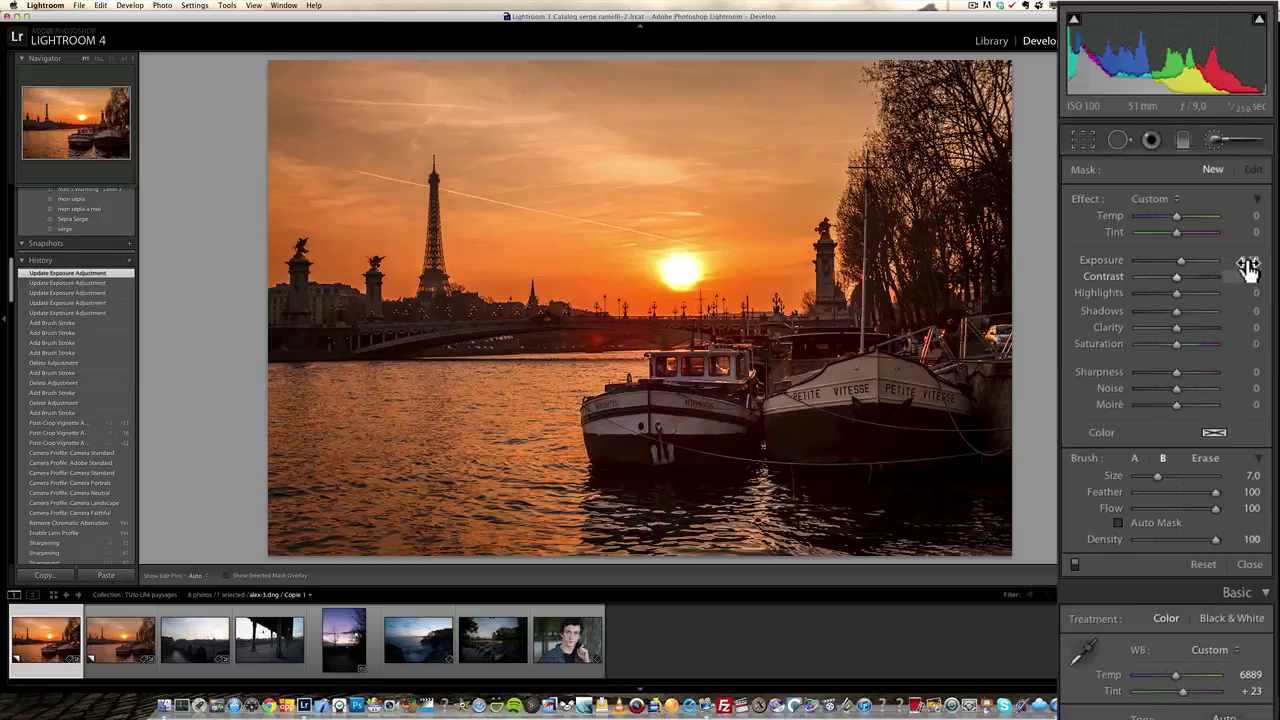
key("h")
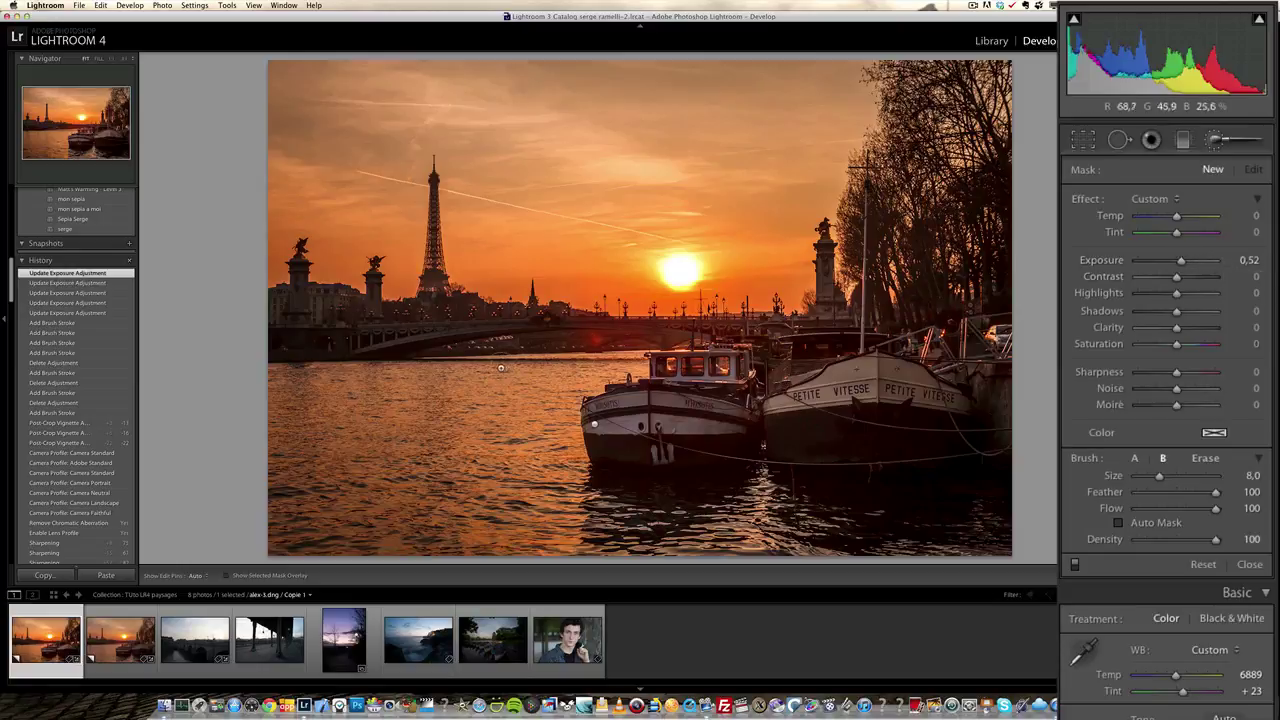
scroll(505, 366, "up", 1)
left_click_drag(480, 356, 615, 395)
mouse_move(336, 412)
left_mouse_down()
mouse_move(650, 398)
mouse_move(500, 445)
mouse_move(597, 444)
mouse_move(510, 492)
mouse_move(610, 505)
mouse_move(550, 528)
mouse_move(484, 515)
mouse_move(490, 538)
mouse_move(580, 560)
mouse_move(618, 542)
left_mouse_up()
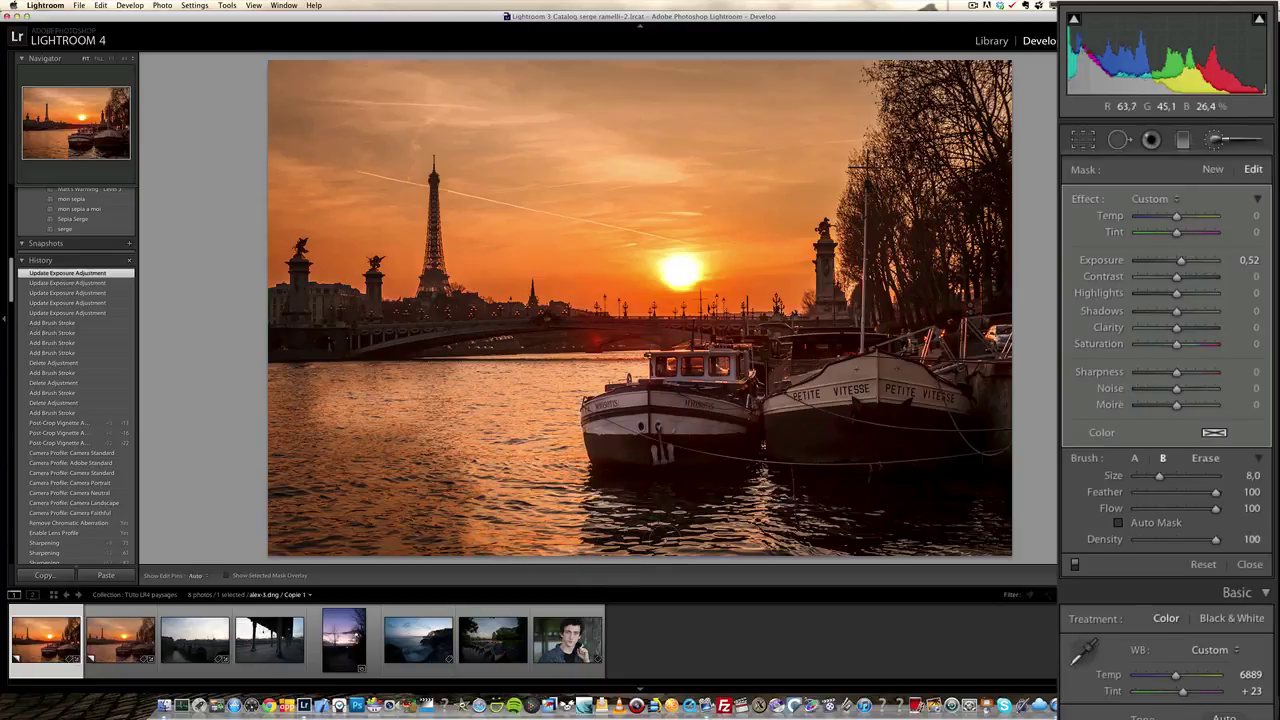
left_click_drag(828, 533, 795, 540)
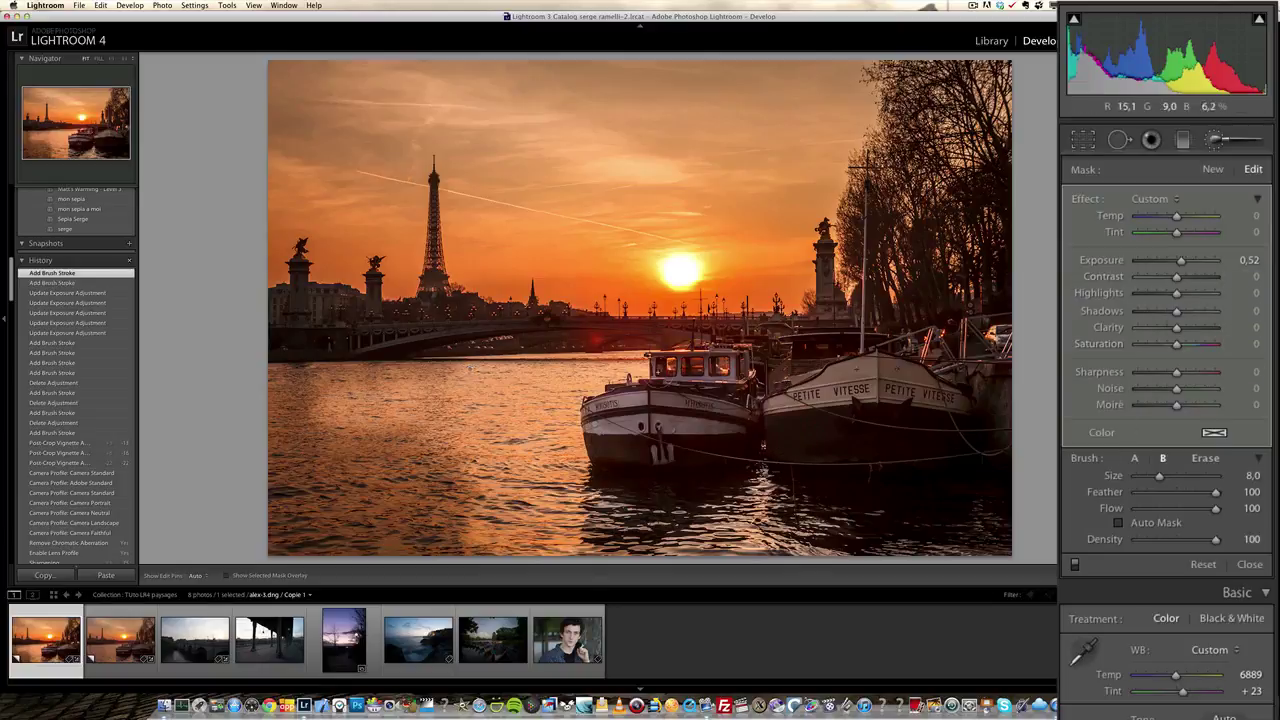
- Lower the water adjustment's exposure to 0.24 and toggle its mask overlay to check coverage
left_click(1181, 262)
left_click_drag(1180, 264, 1181, 268)
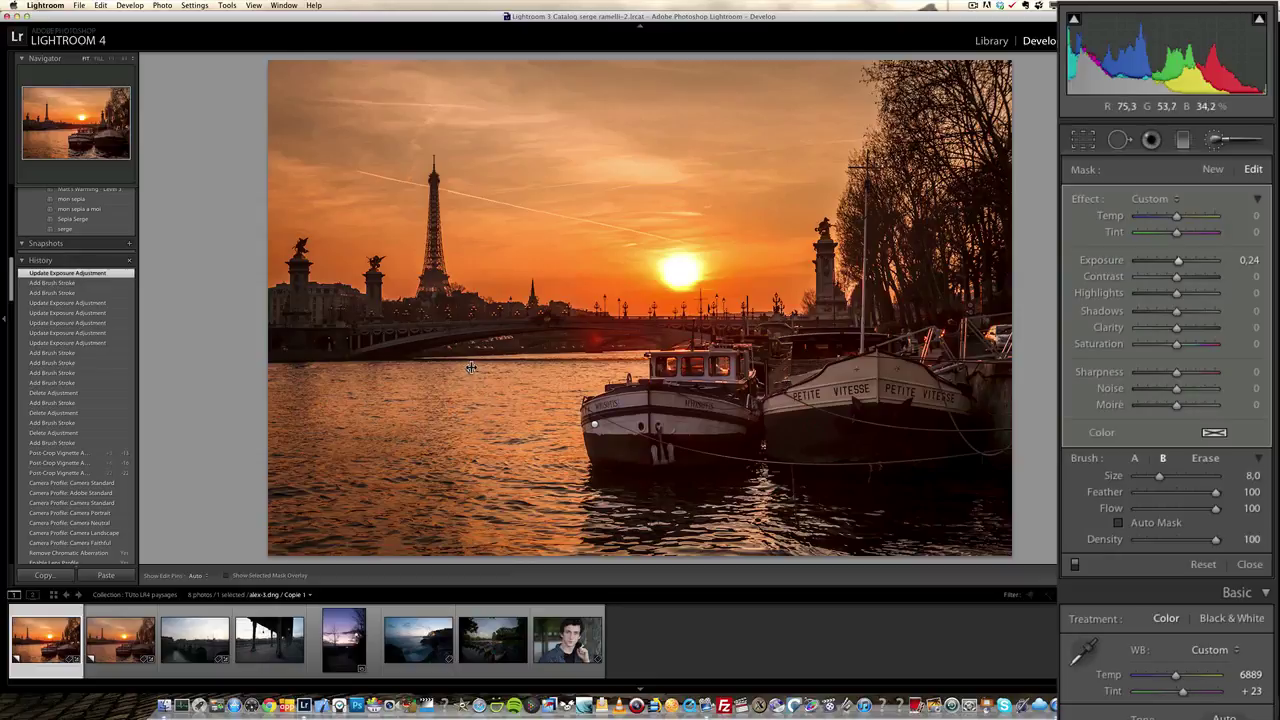
key("o")
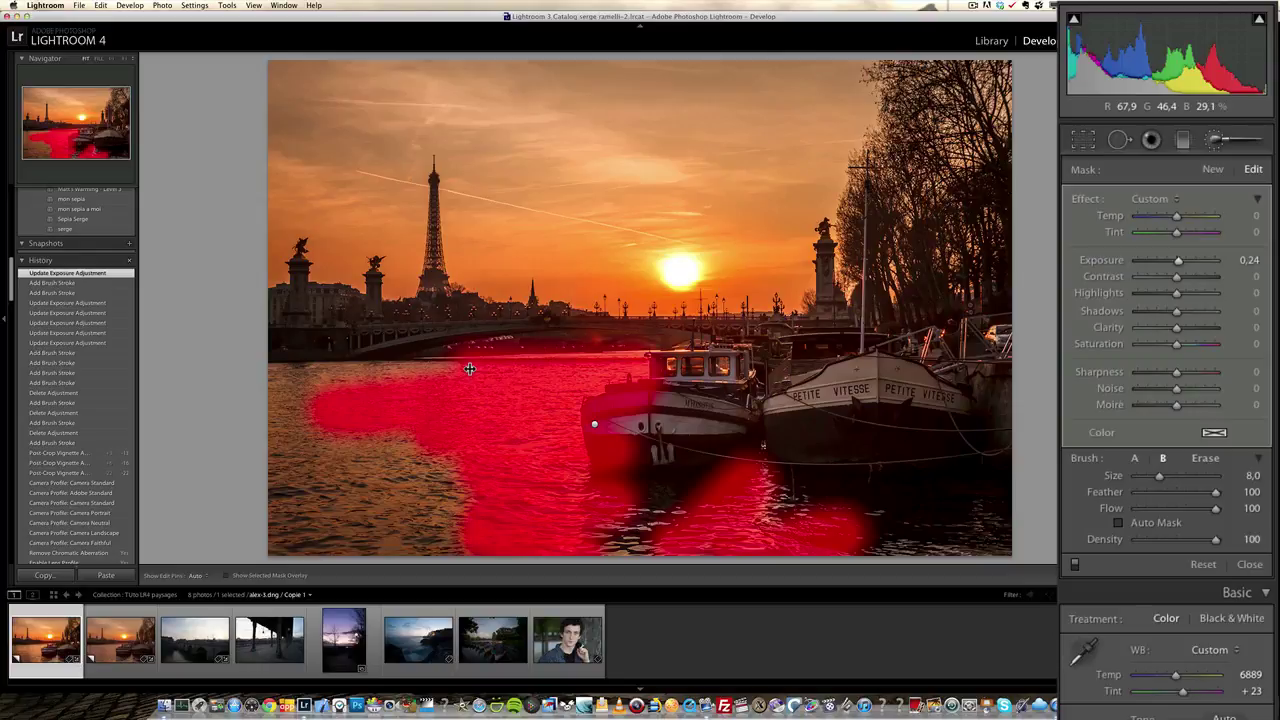
key("o")
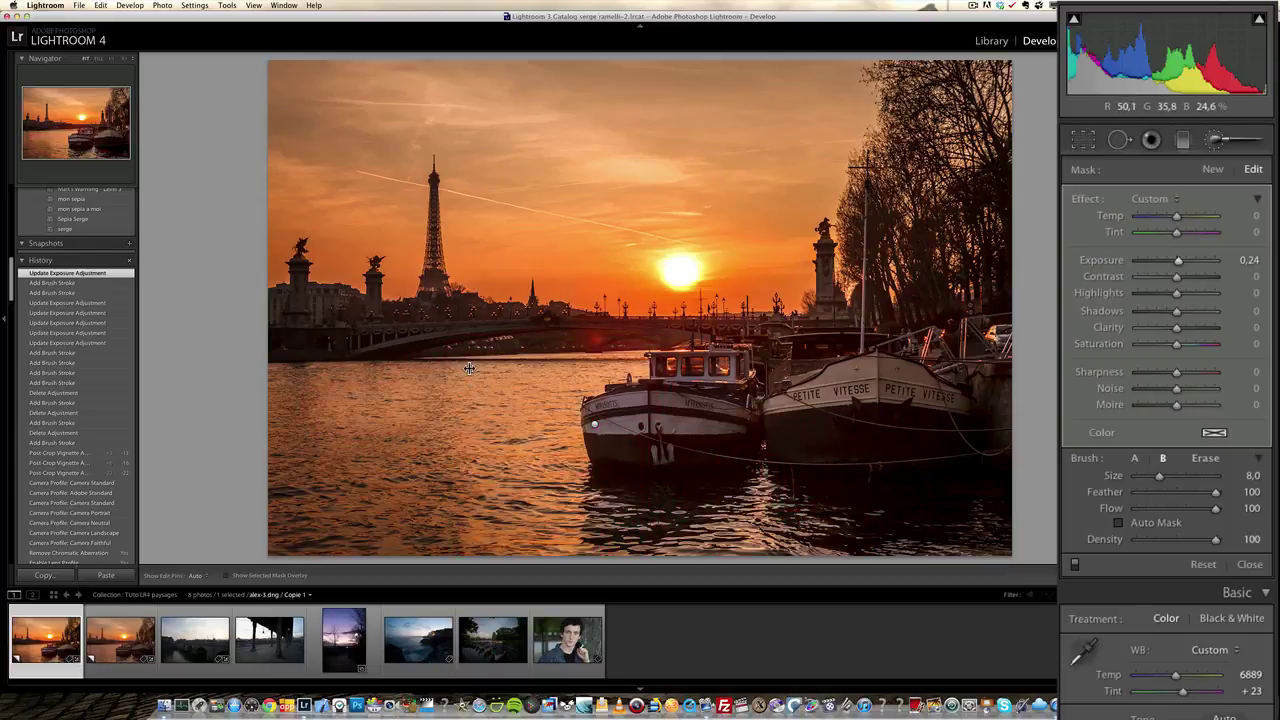
key("o")
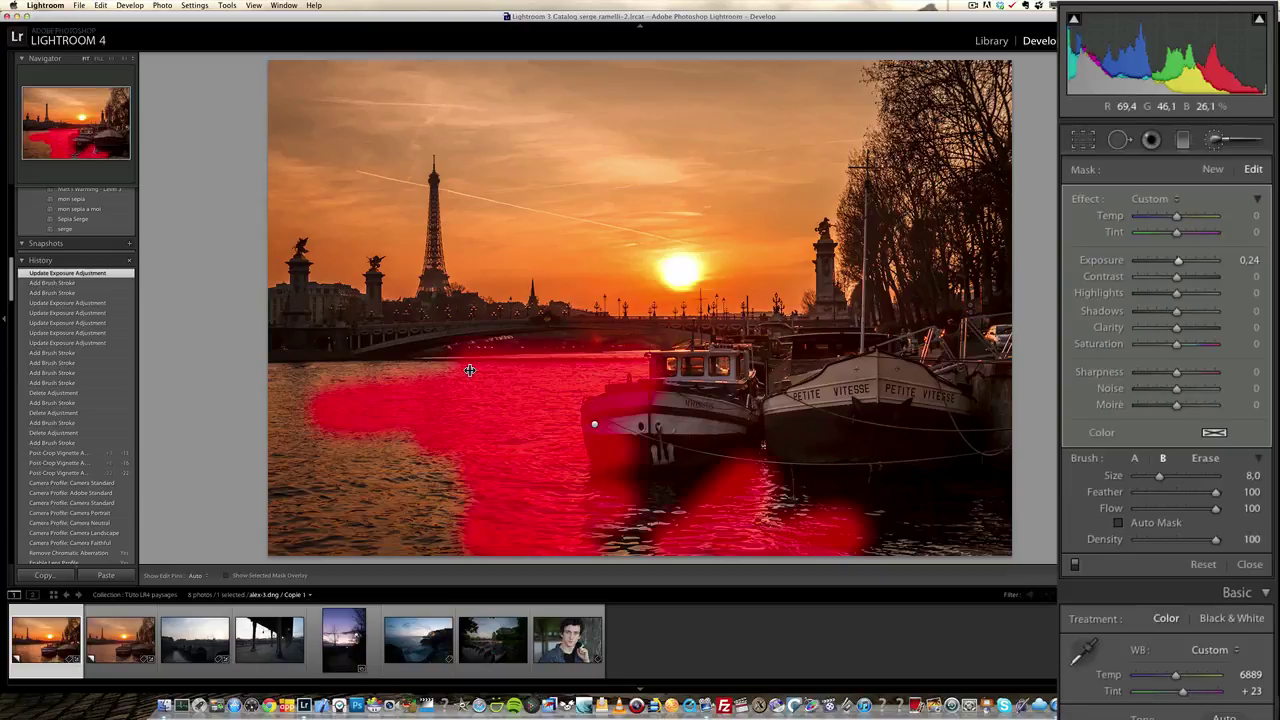
key("o")
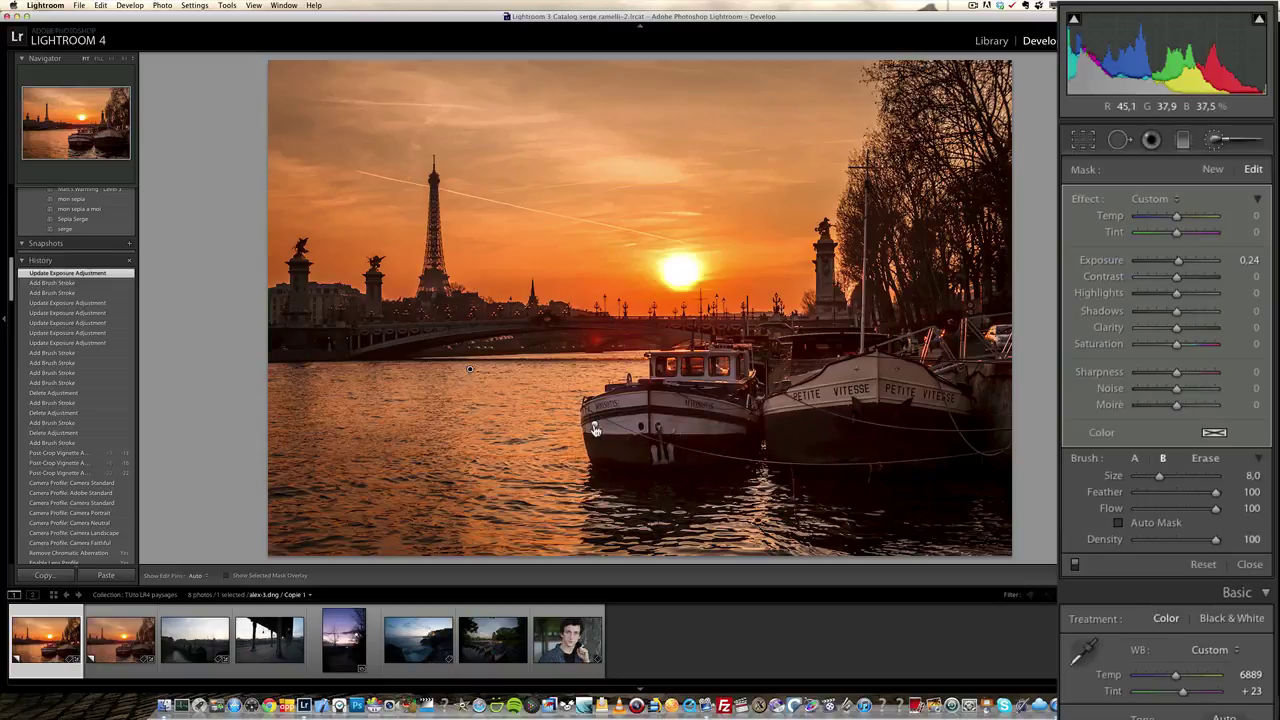
- Select the boats' brush adjustment, show its mask, and adjust its Exposure slider
mouse_move(595, 429)
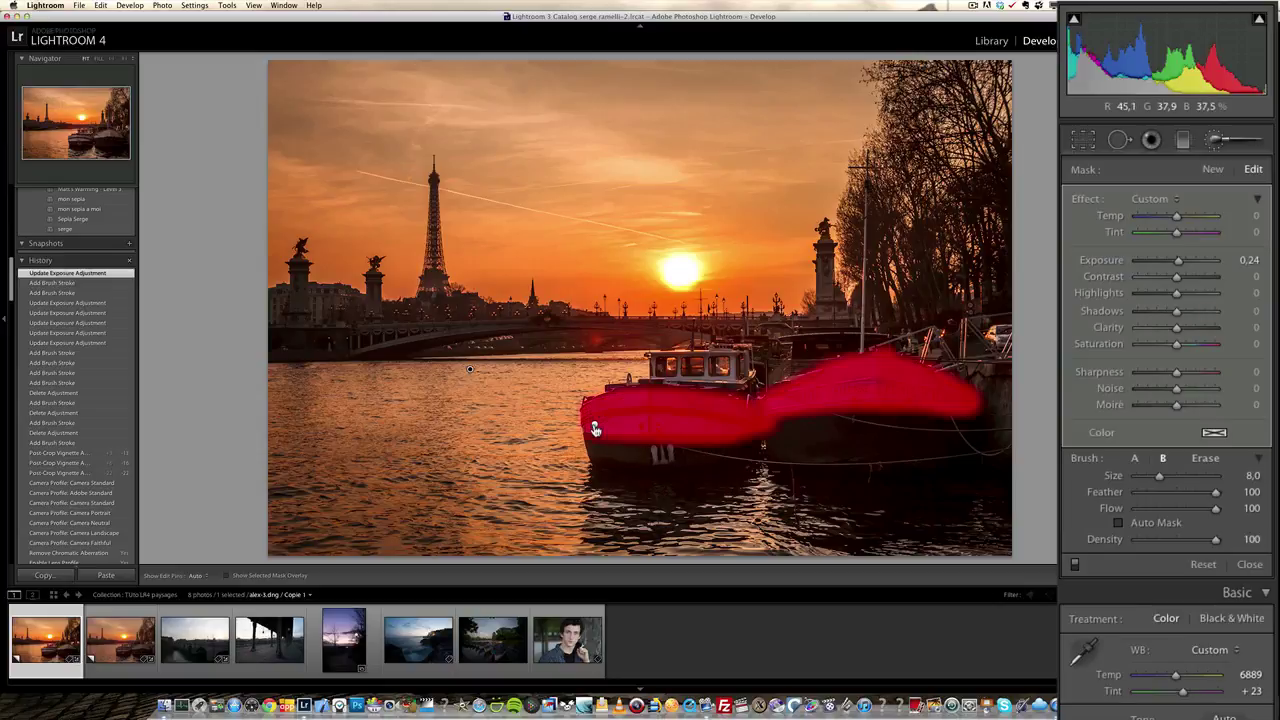
left_click(595, 429)
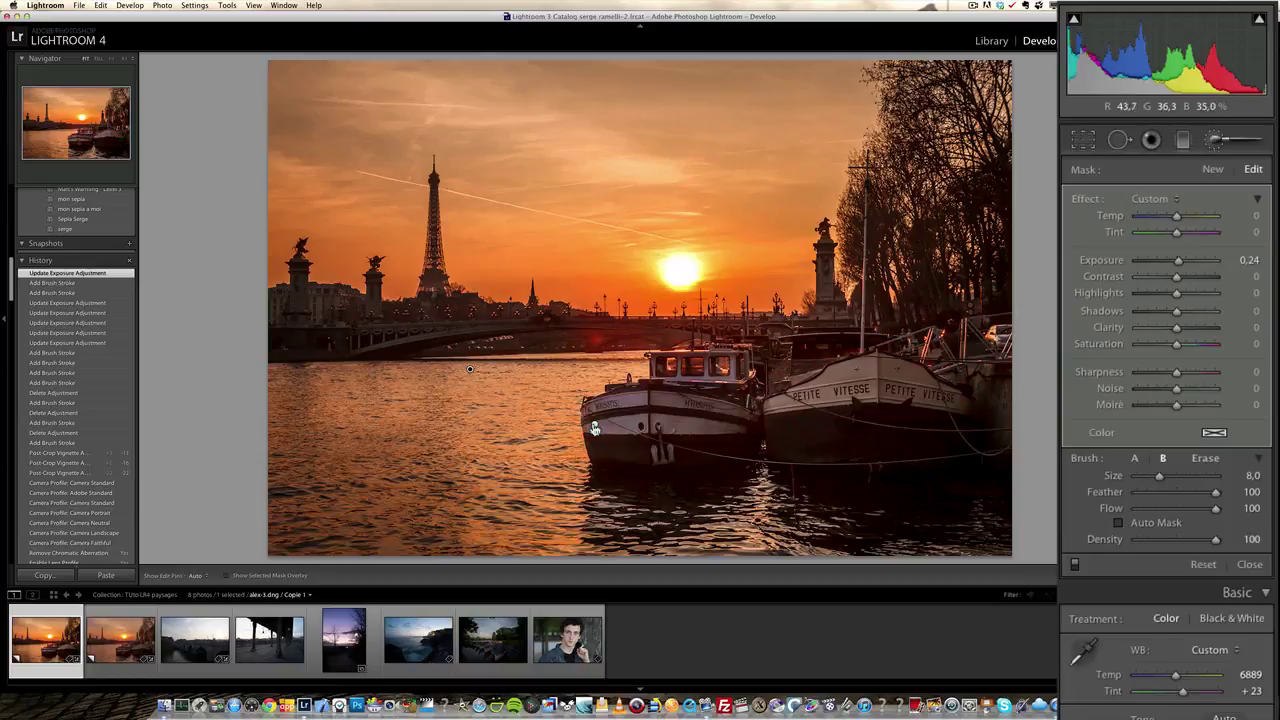
key("o")
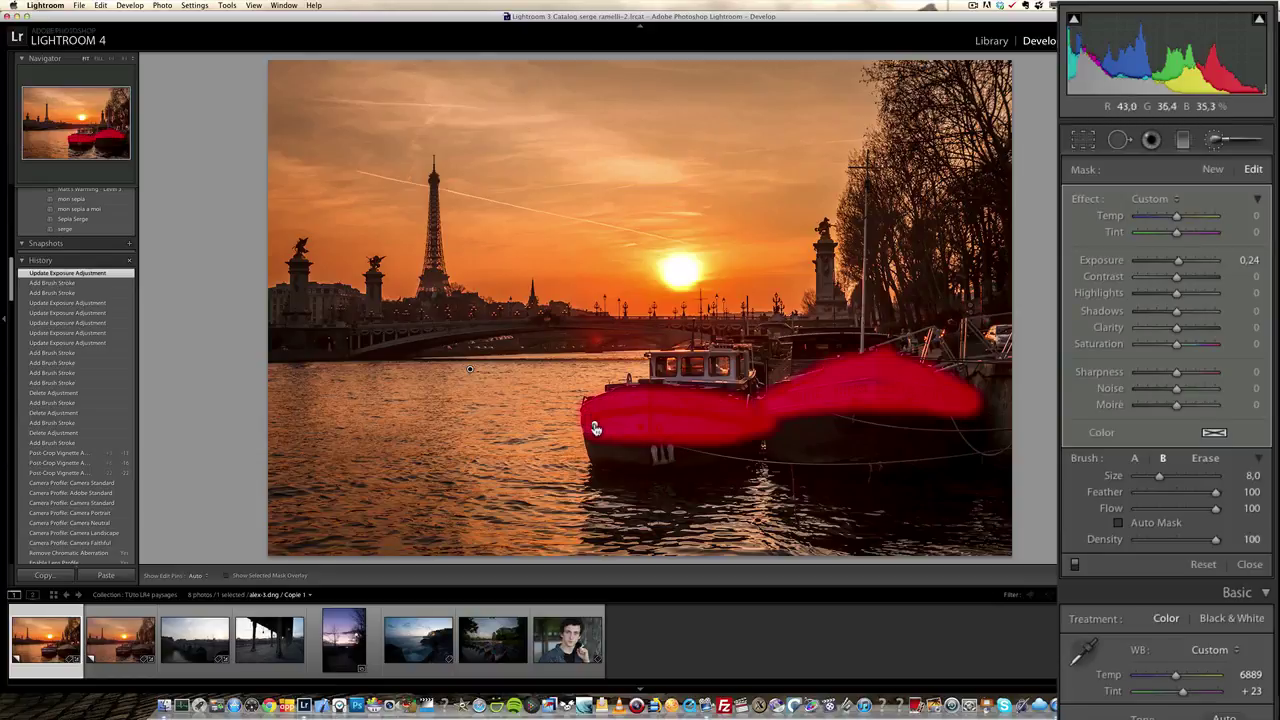
mouse_move(1179, 260)
left_mouse_down()
mouse_move(1190, 263)
mouse_move(1177, 260)
left_mouse_up()
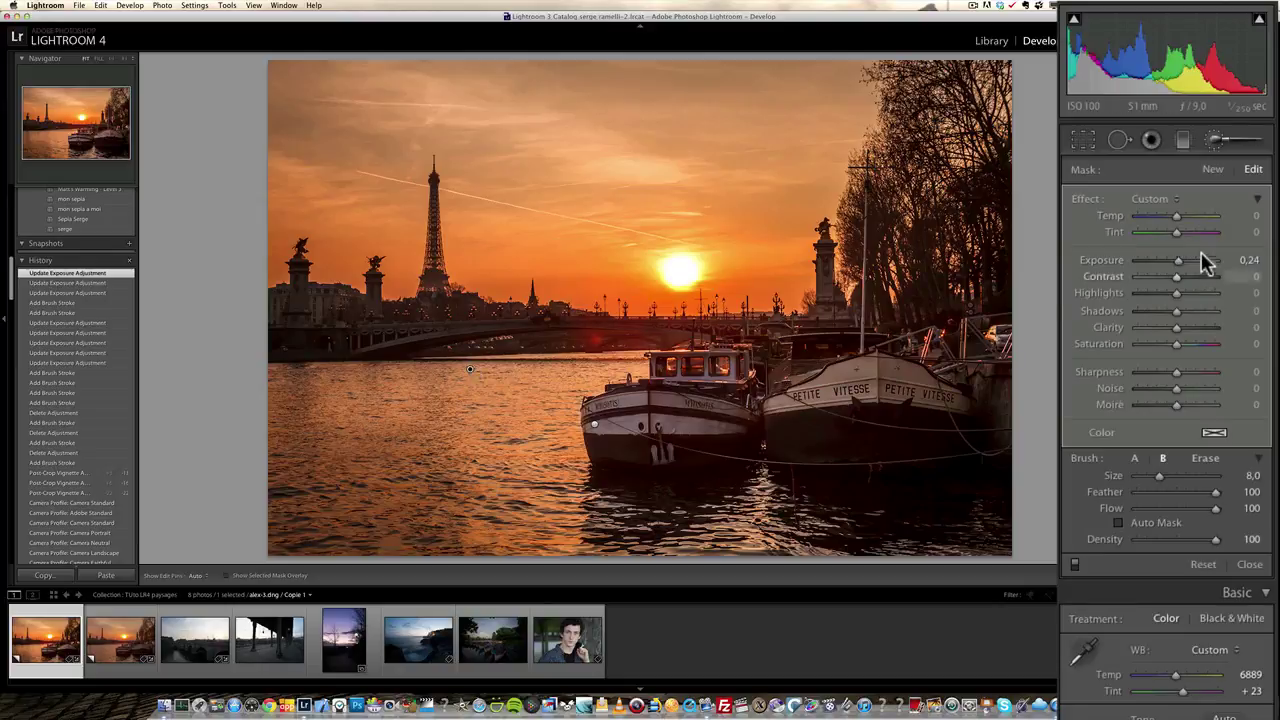
key("o")
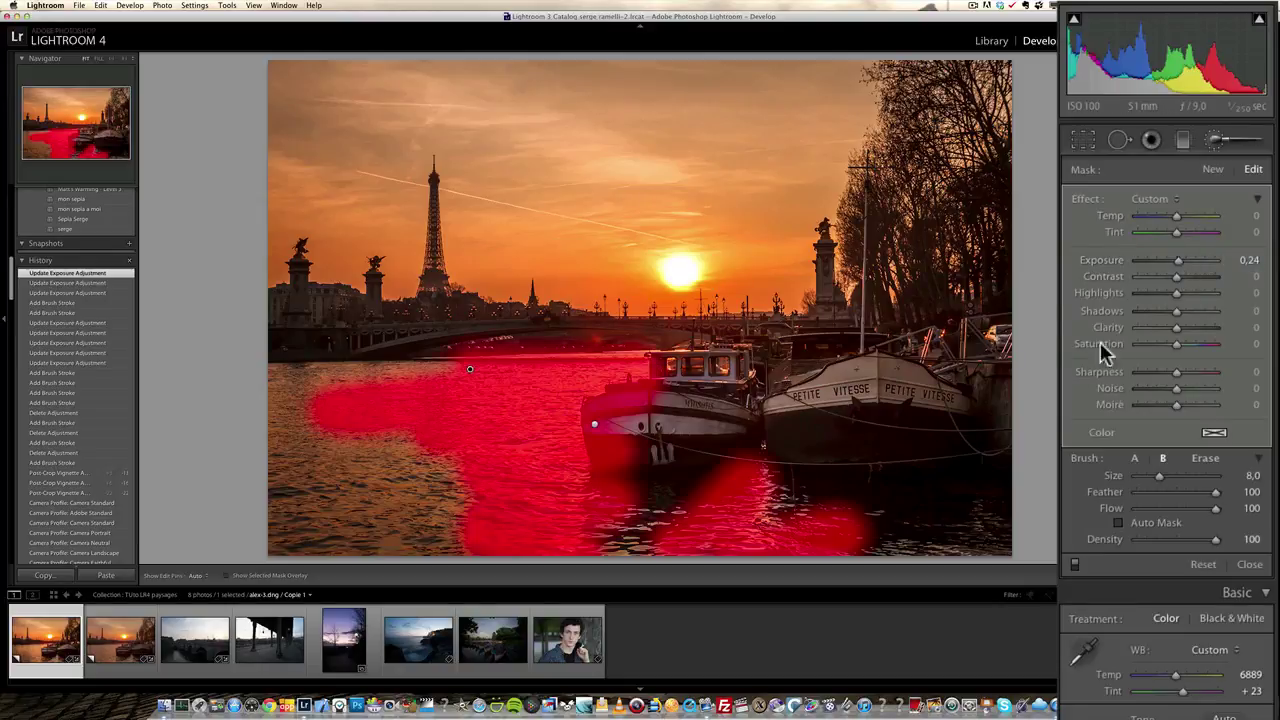
left_click_drag(1178, 259, 1183, 263)
key("o")
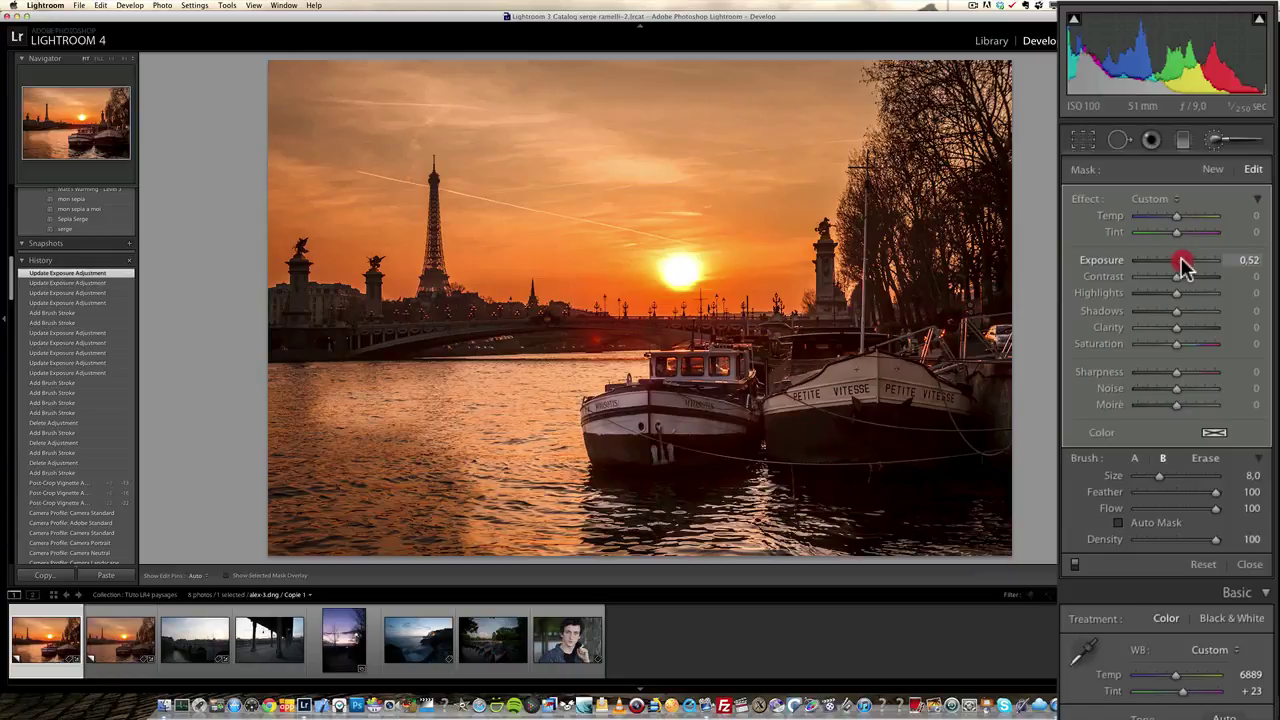
left_click_drag(1183, 262, 1181, 261)
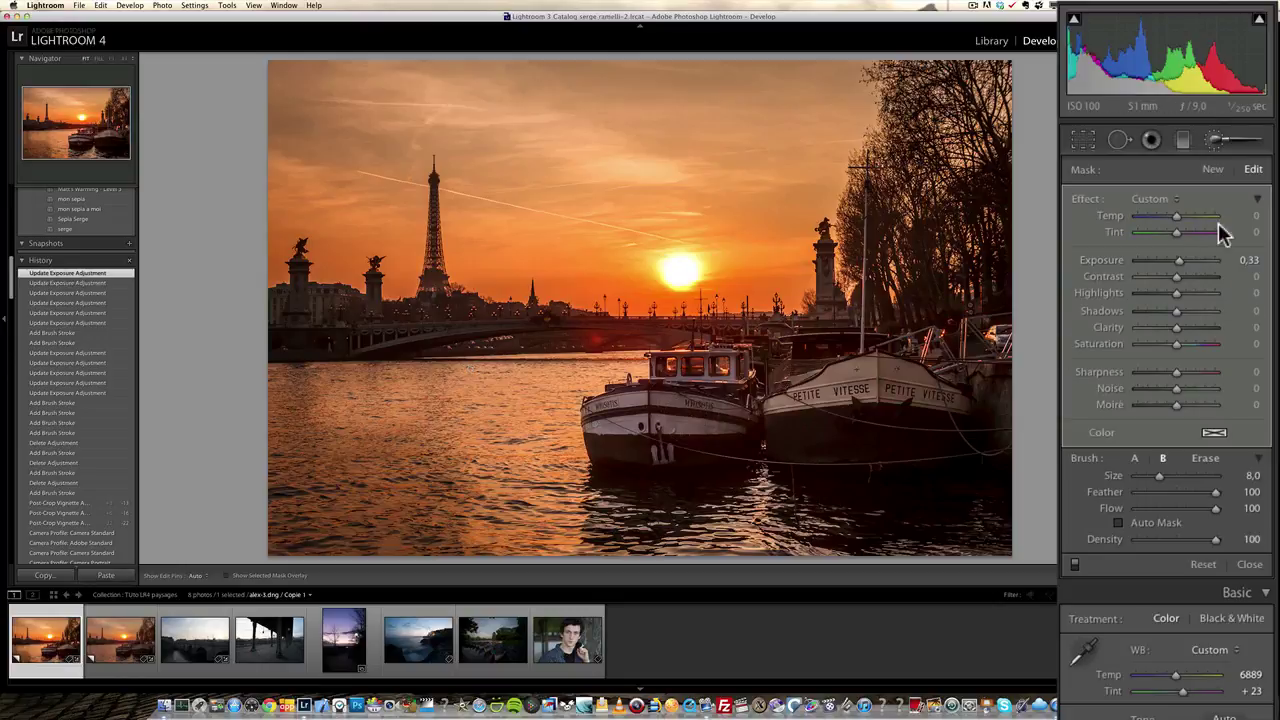
left_click(1180, 264)
left_click_drag(1179, 266, 1177, 266)
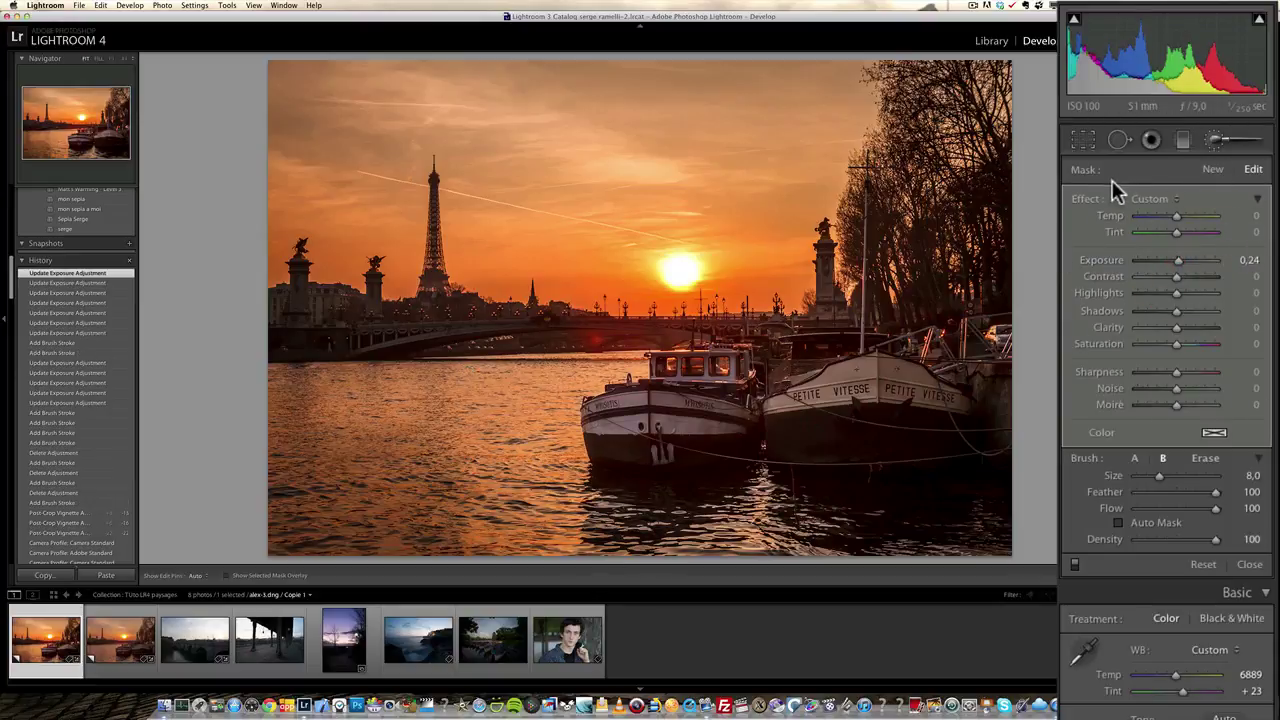
left_click(1075, 566)
left_click(1075, 566)
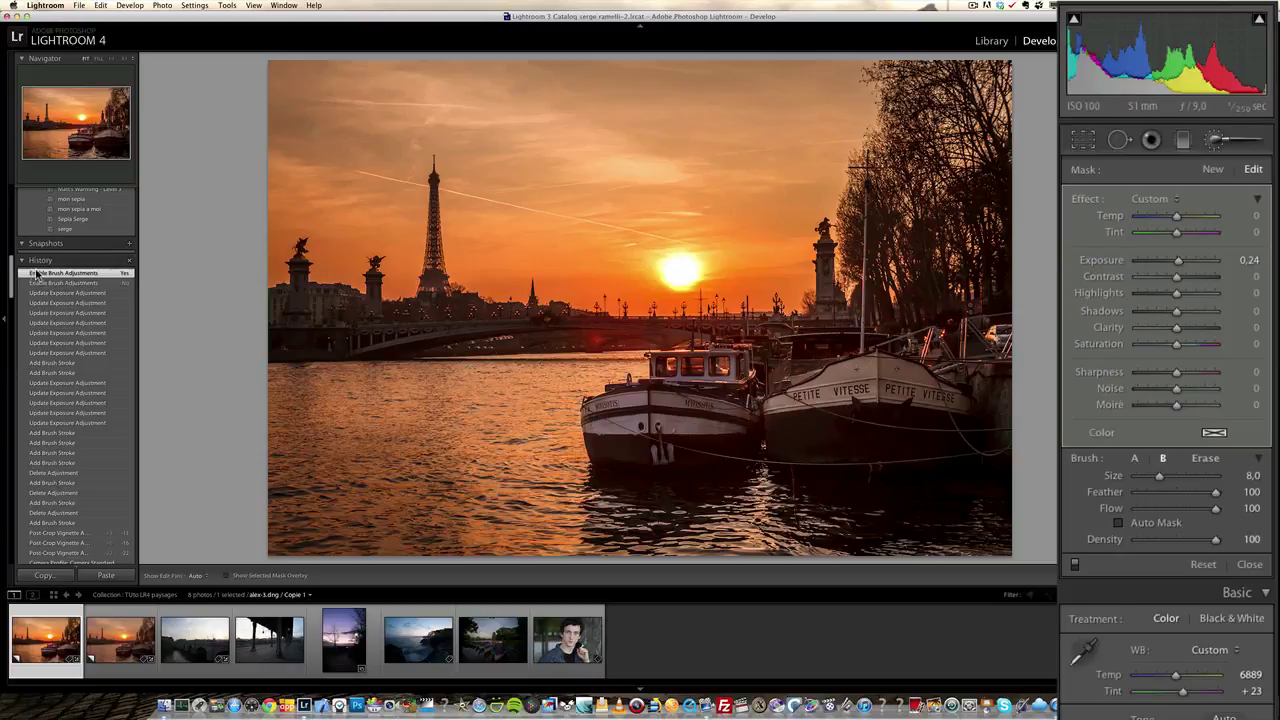
scroll(10, 298, "down", 3)
left_click_drag(10, 298, 6, 432)
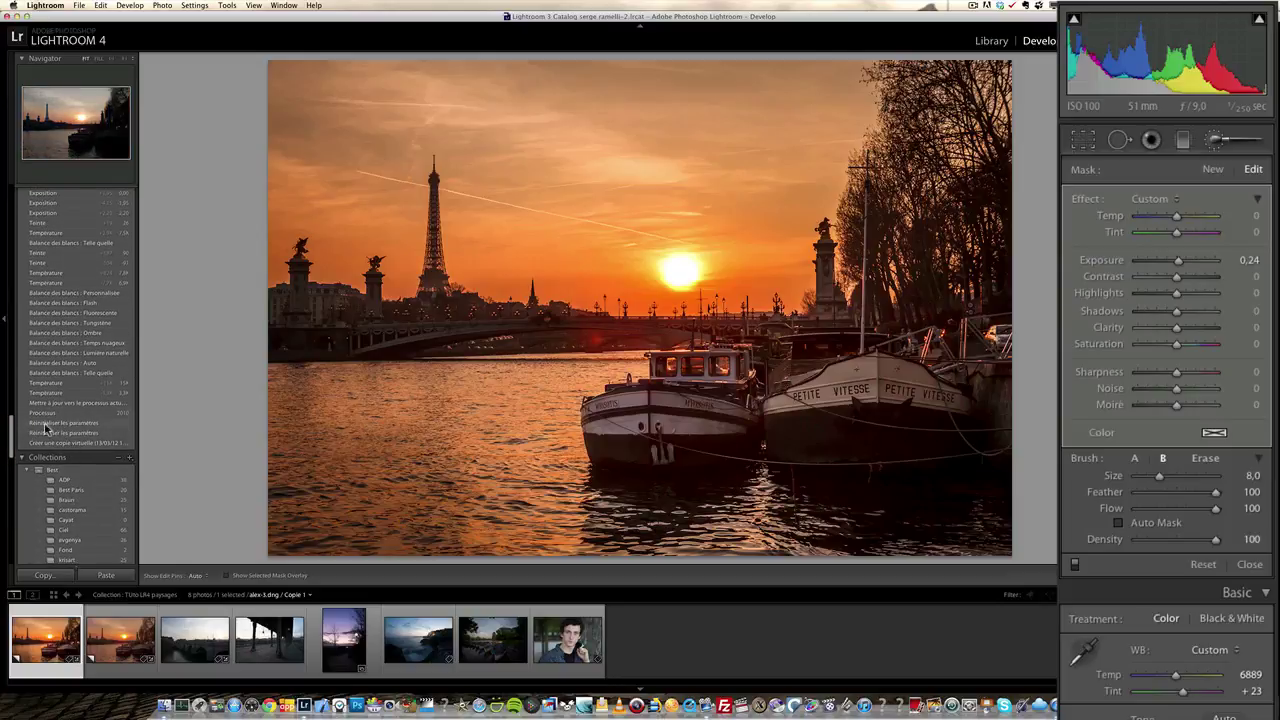
left_click(61, 424)
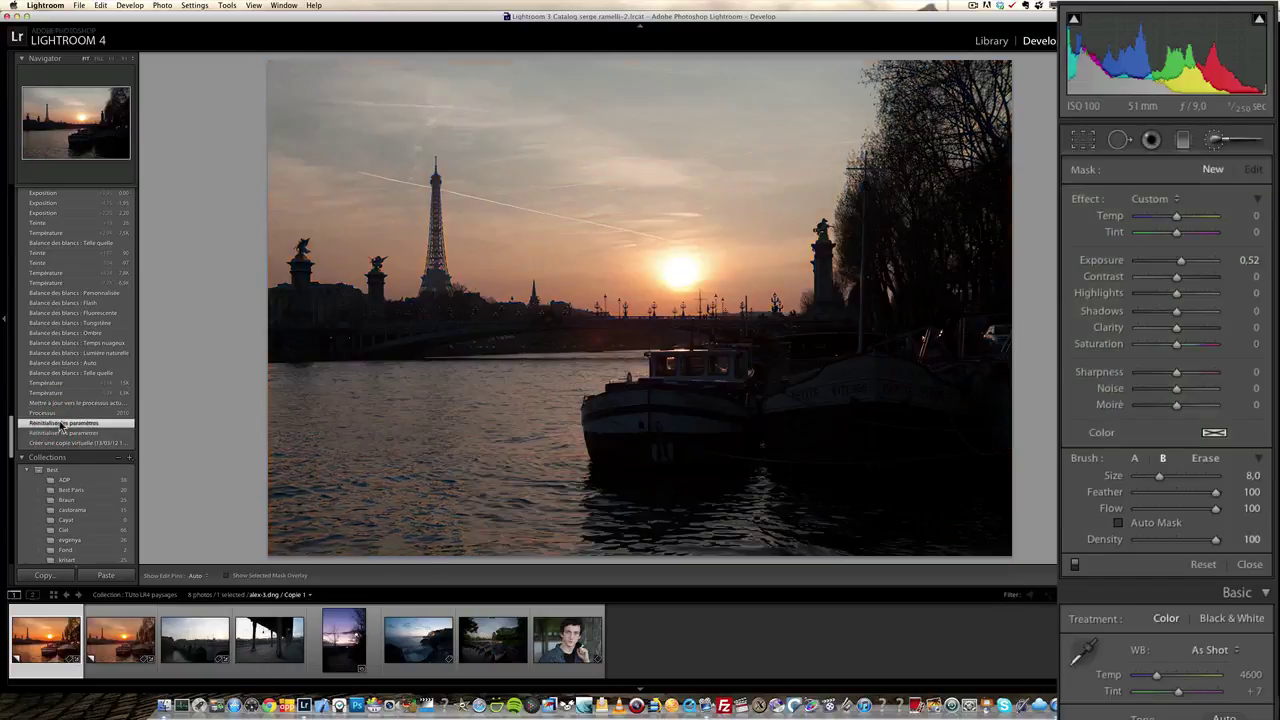
left_click_drag(13, 439, 27, 293)
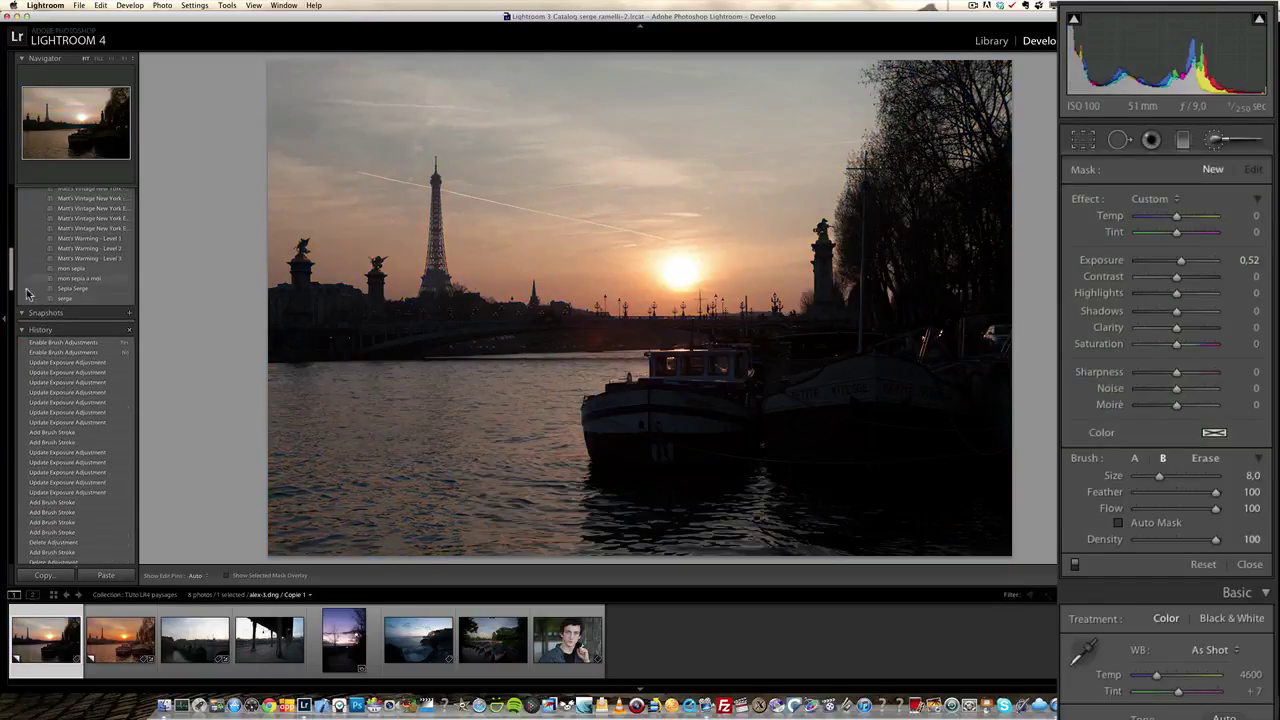
left_click(70, 344)
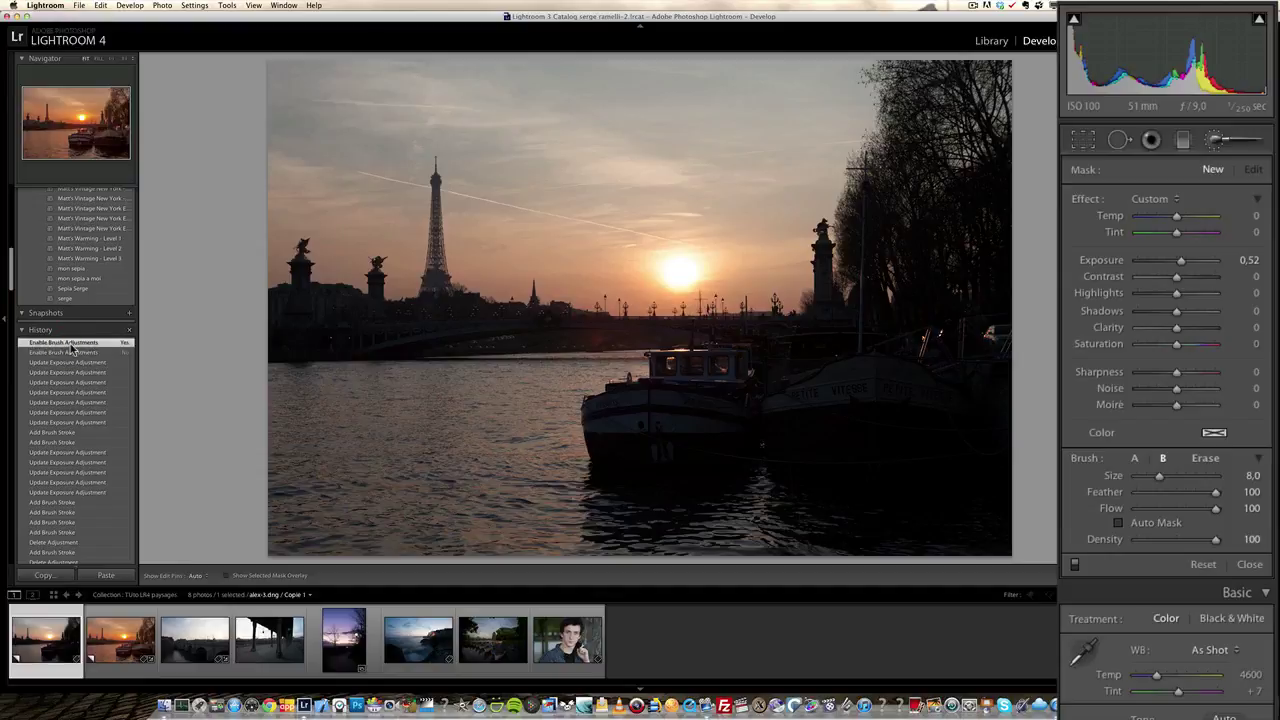